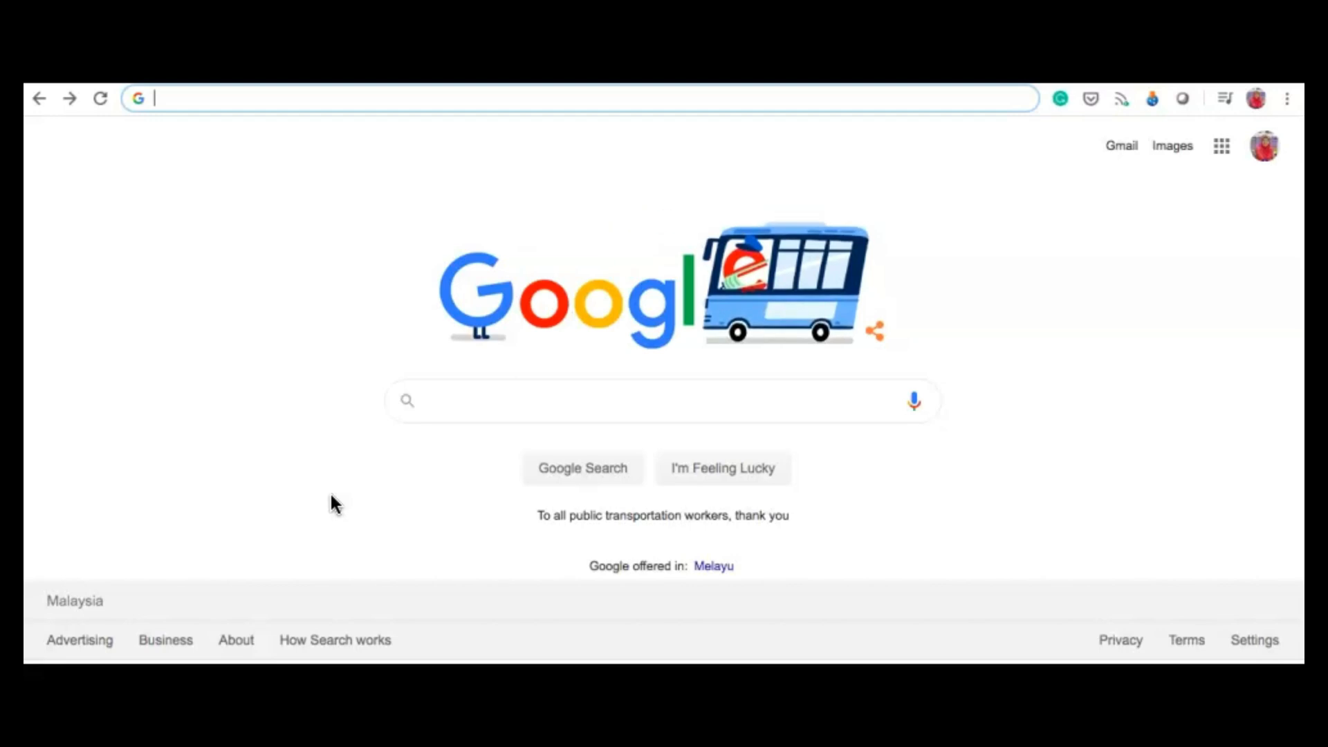
Step: Load trello.com in Chrome and go to the Trello Log In page
text(trello.co)
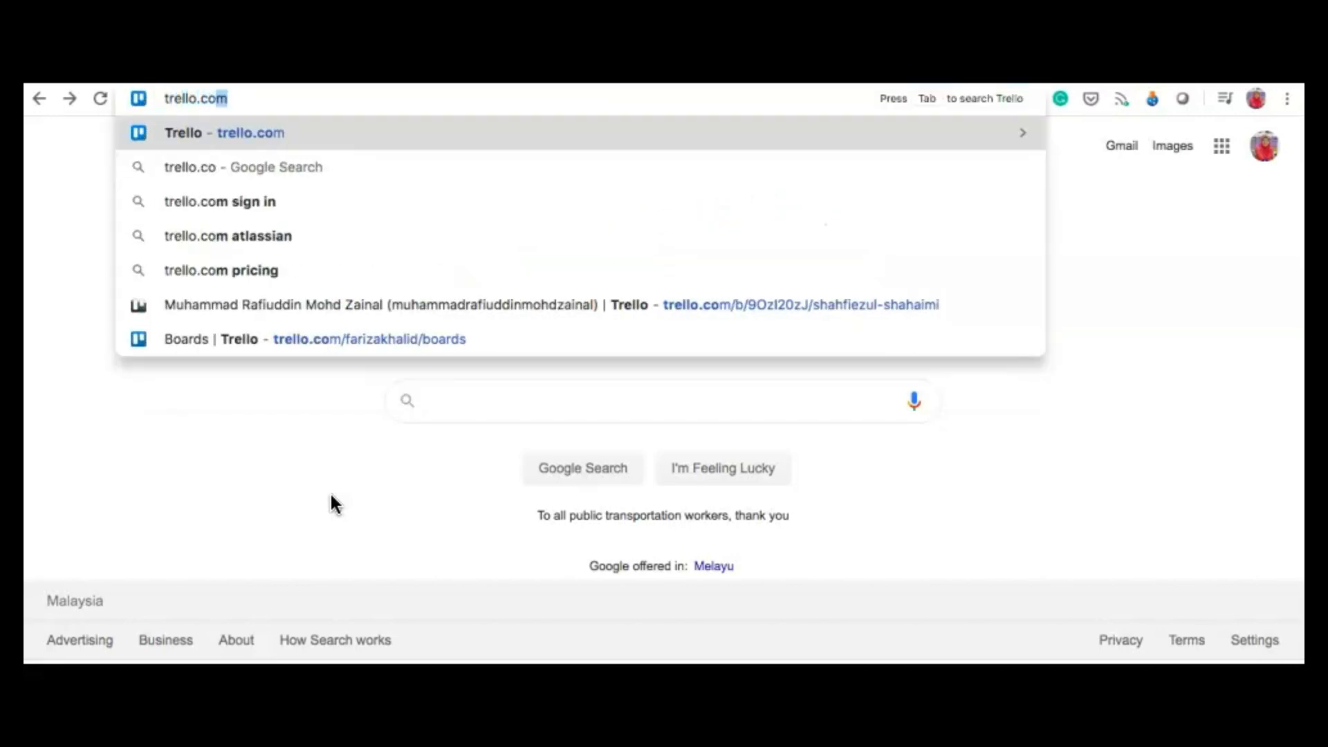
key(Return)
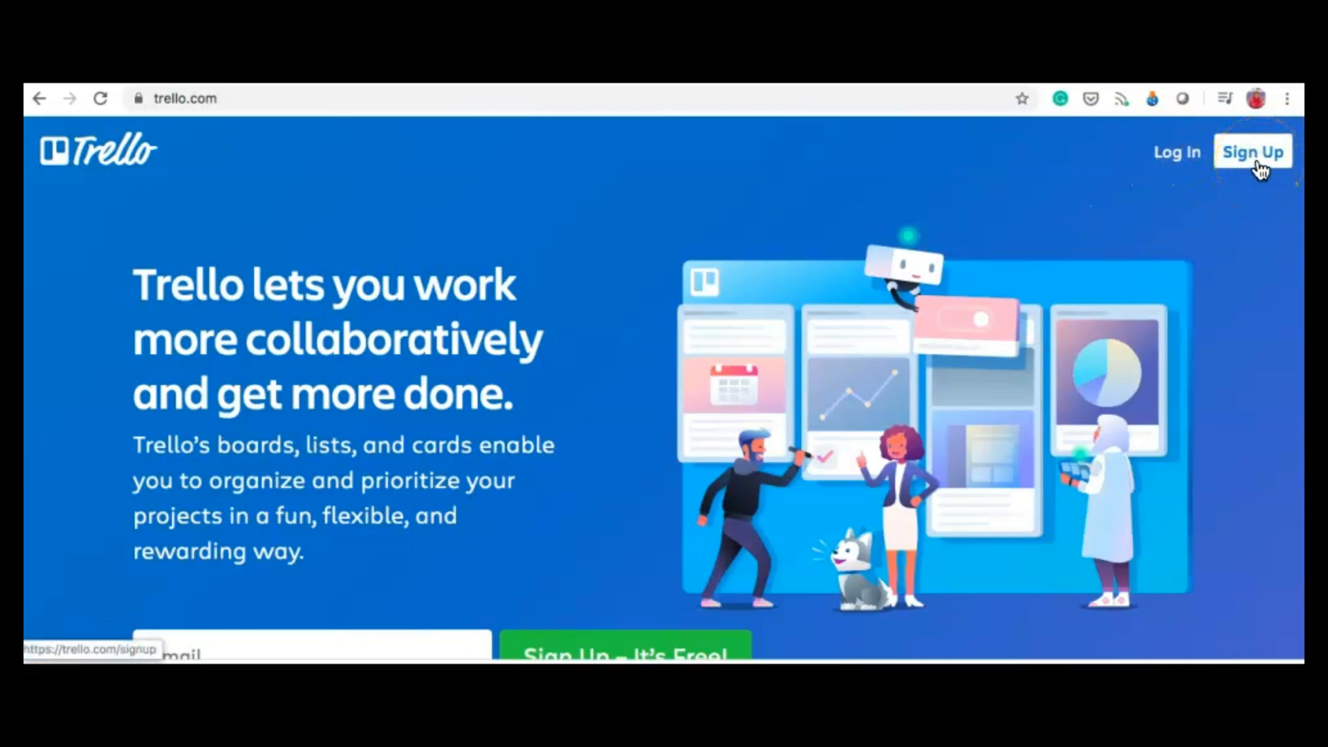
click(1176, 165)
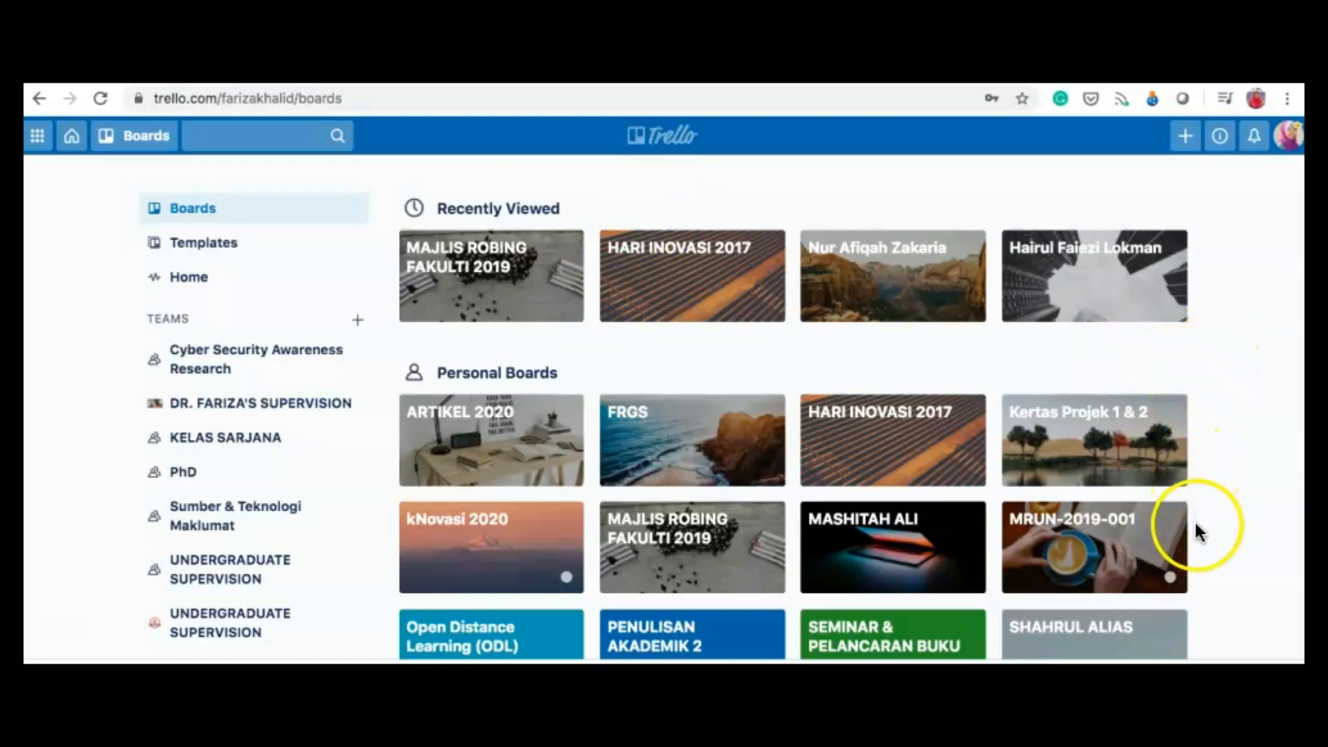
Step: Scroll through the personal and team boards, then start a new team from the TEAMS sidebar
scroll(1200, 584, down, 2)
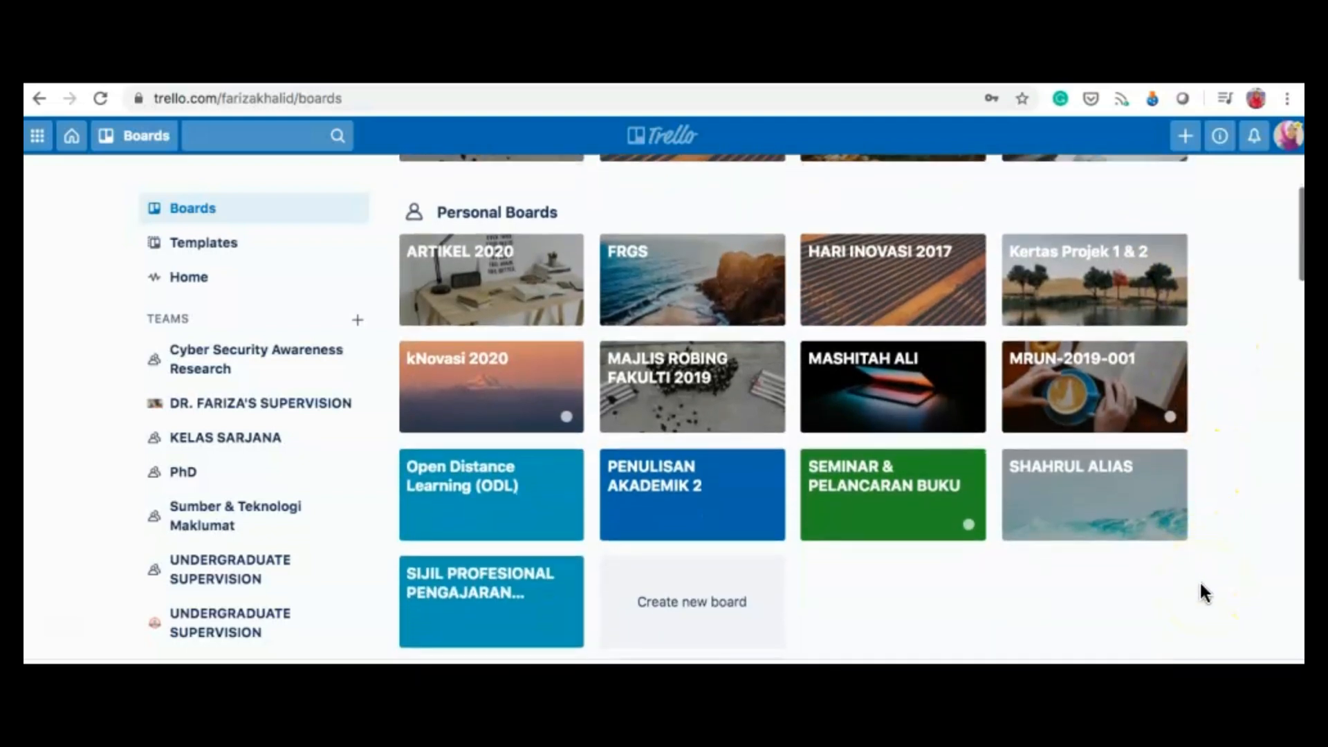
scroll(1201, 585, up, 2)
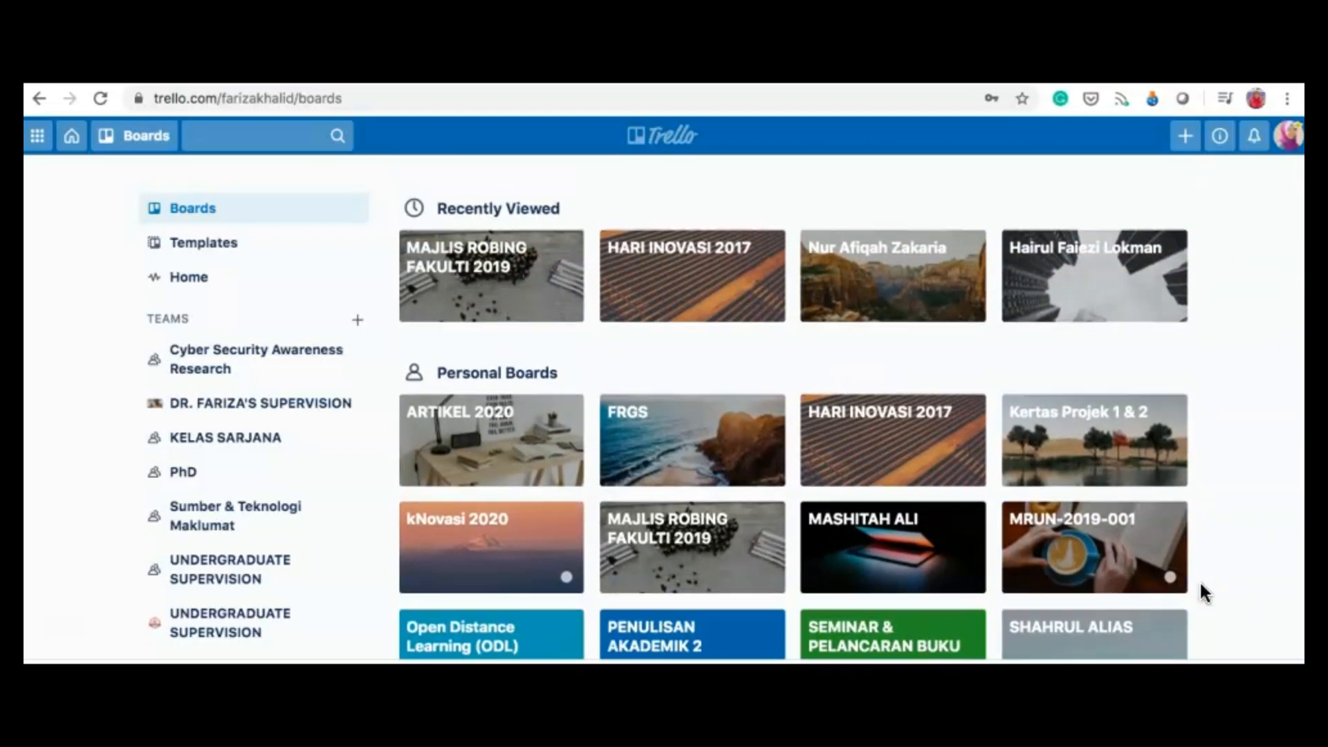
scroll(1203, 592, down, 2)
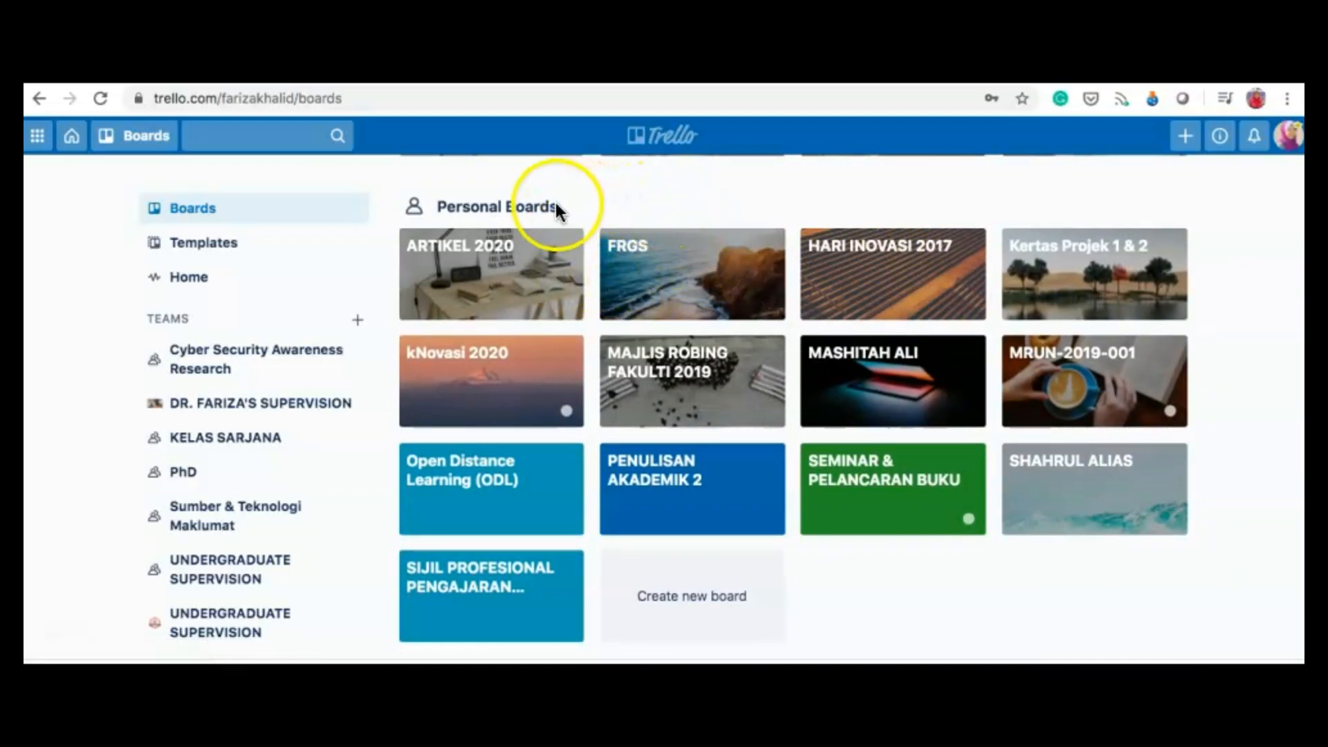
scroll(608, 579, down, 5)
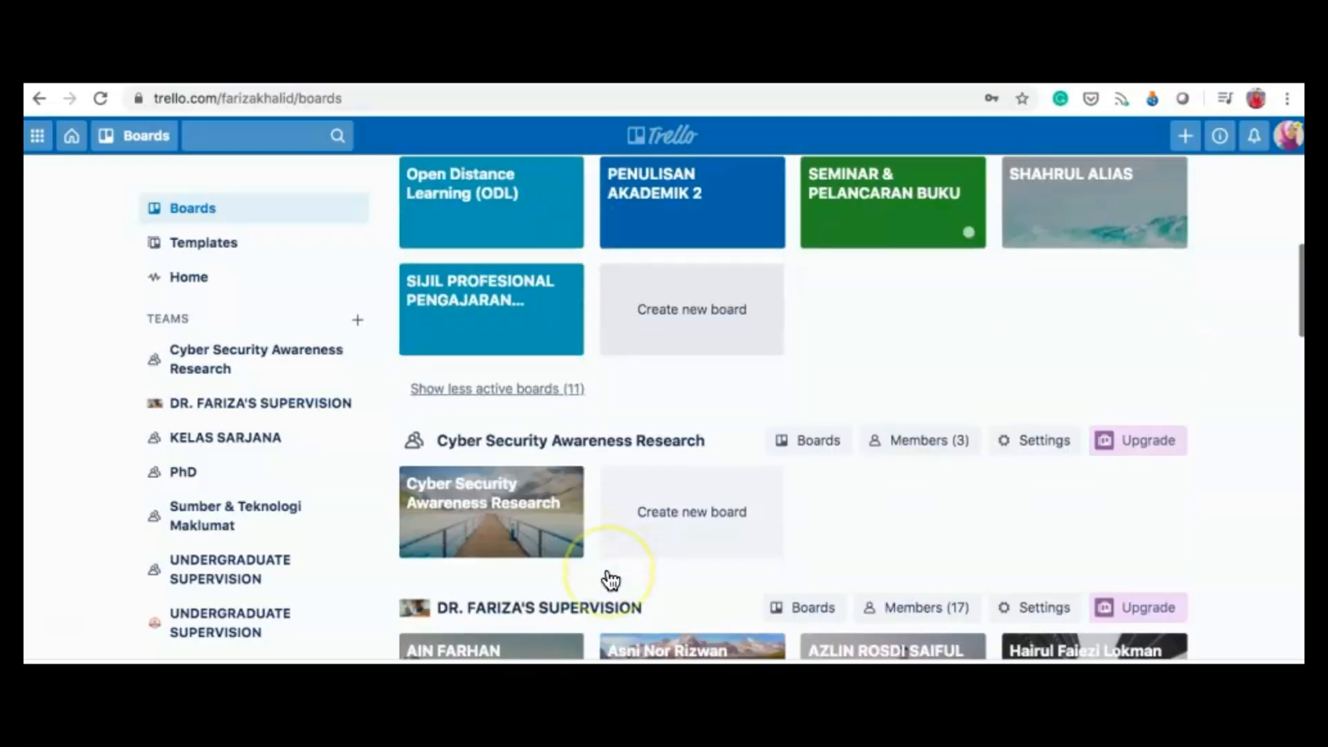
scroll(609, 578, down, 3)
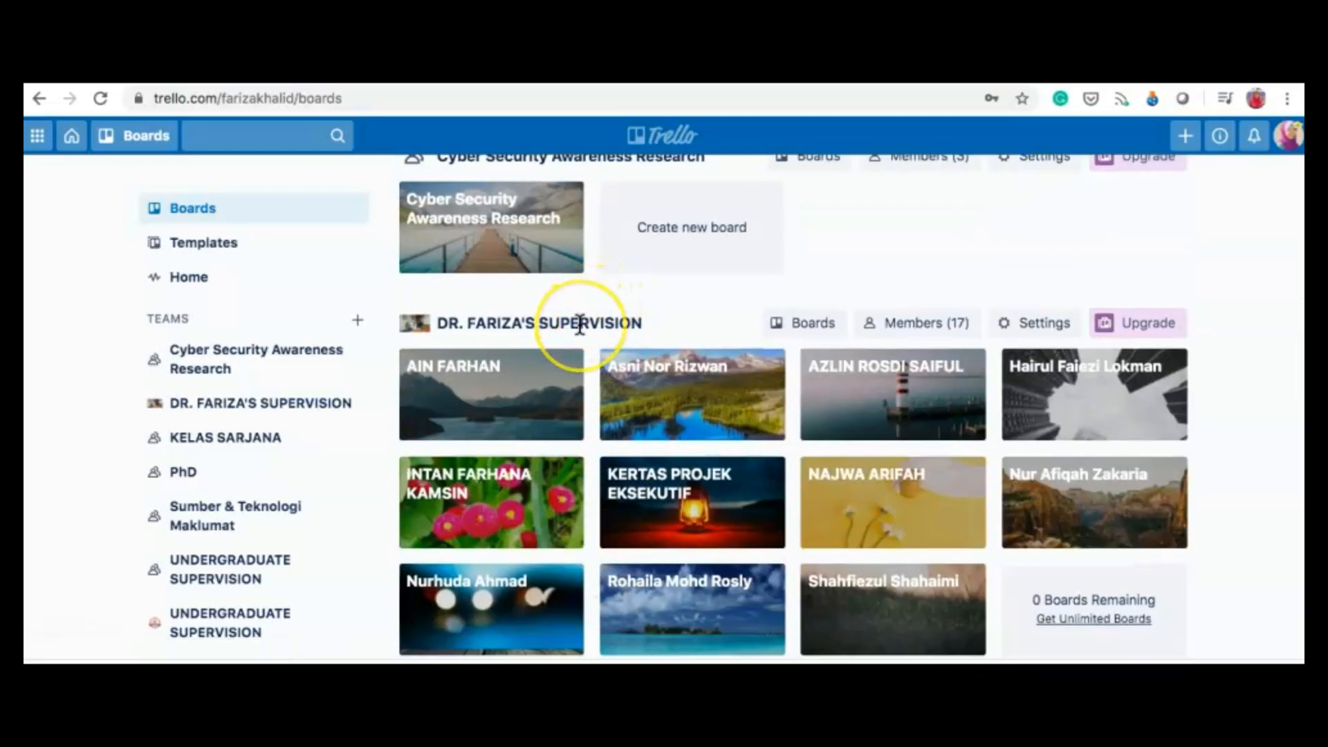
scroll(581, 322, down, 3)
scroll(579, 325, down, 2)
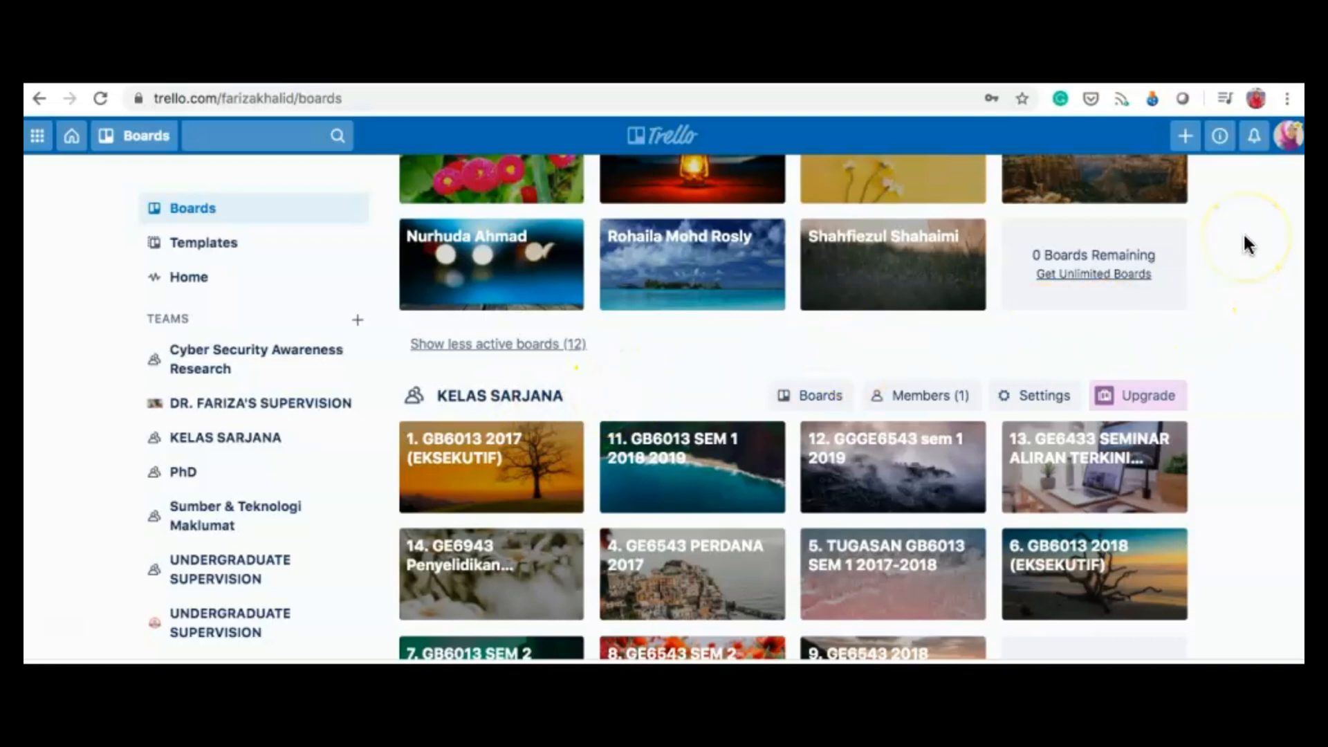
scroll(1248, 244, up, 3)
scroll(1248, 243, up, 8)
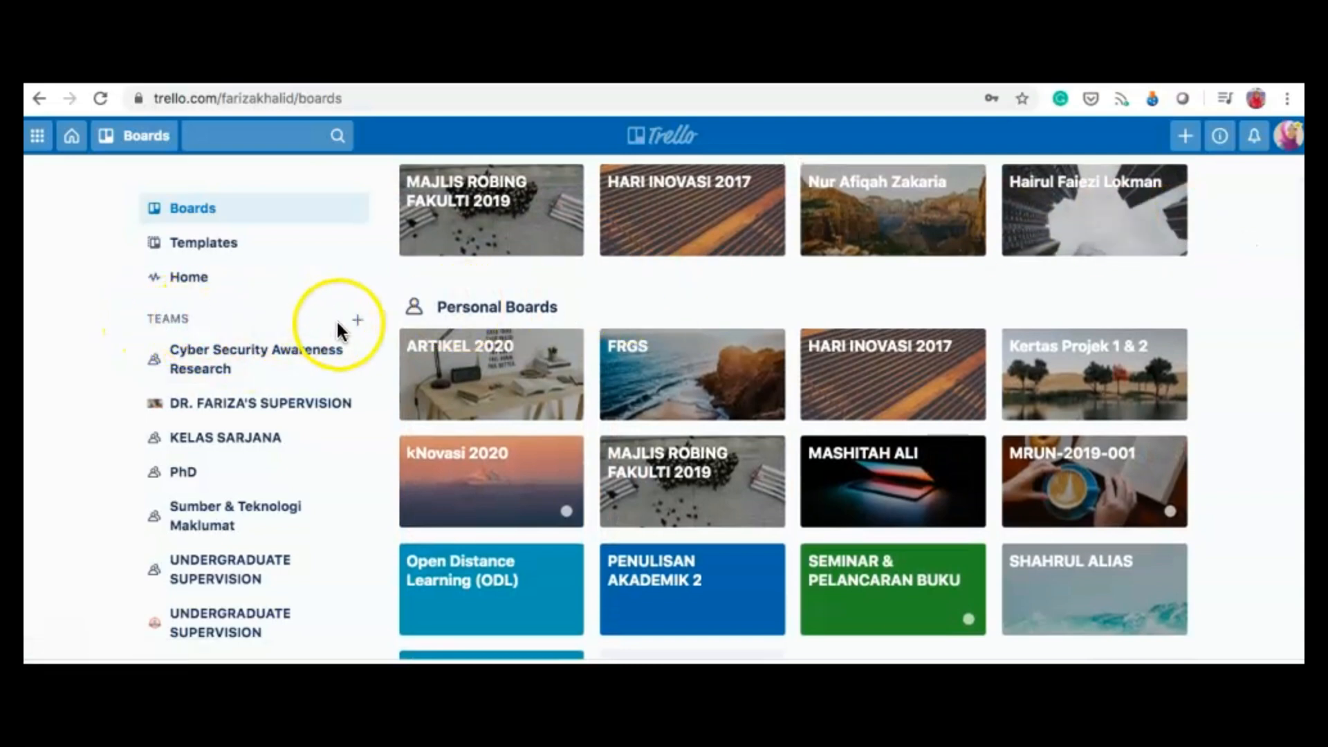
click(357, 325)
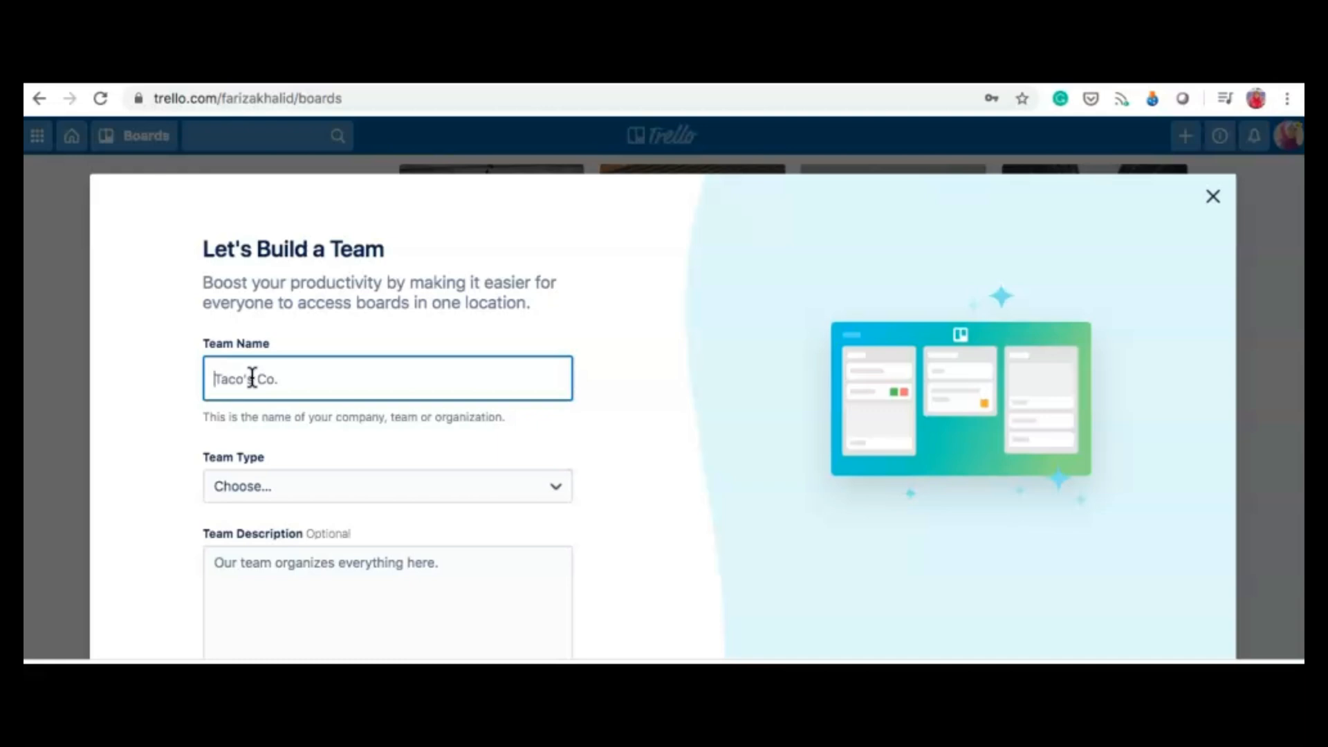
Step: Create the team 'UNDERGRADUATE SUPERVISION' with team type Education
text(UNDERGRADUATE)
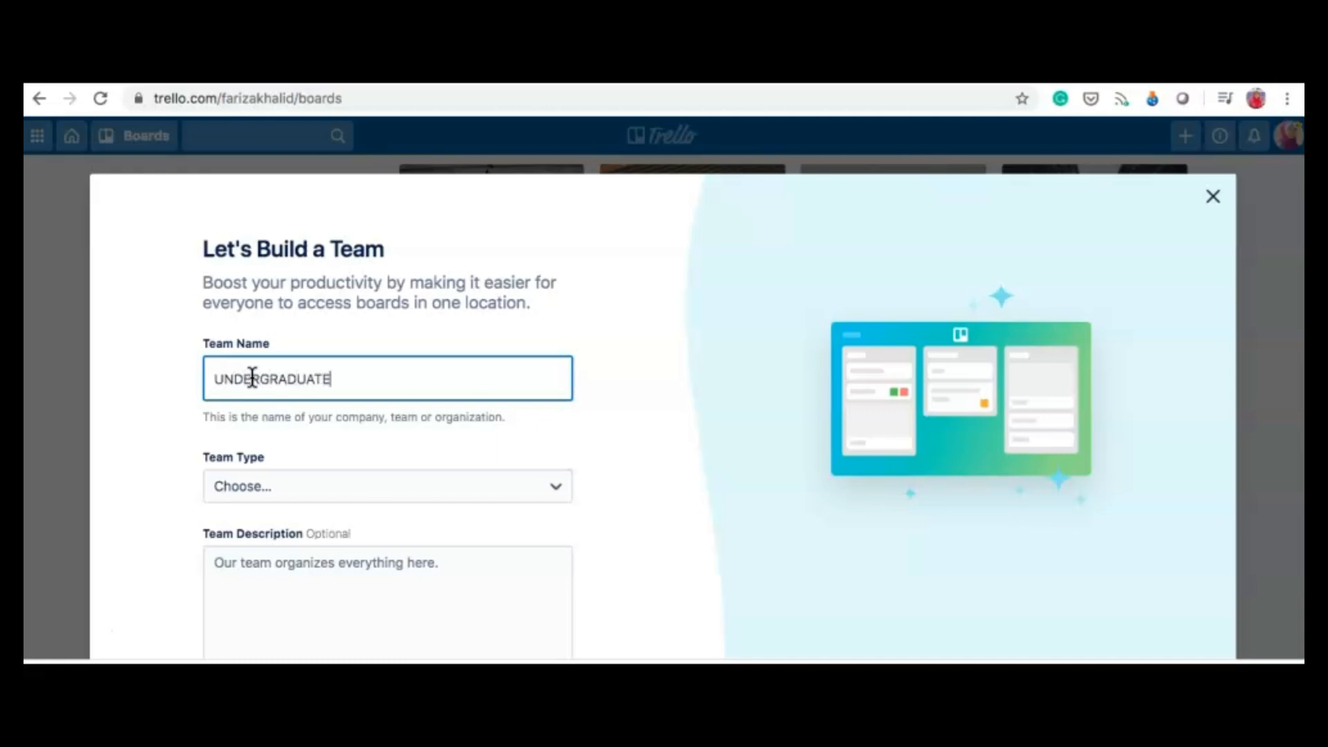
text( SUPERVISION)
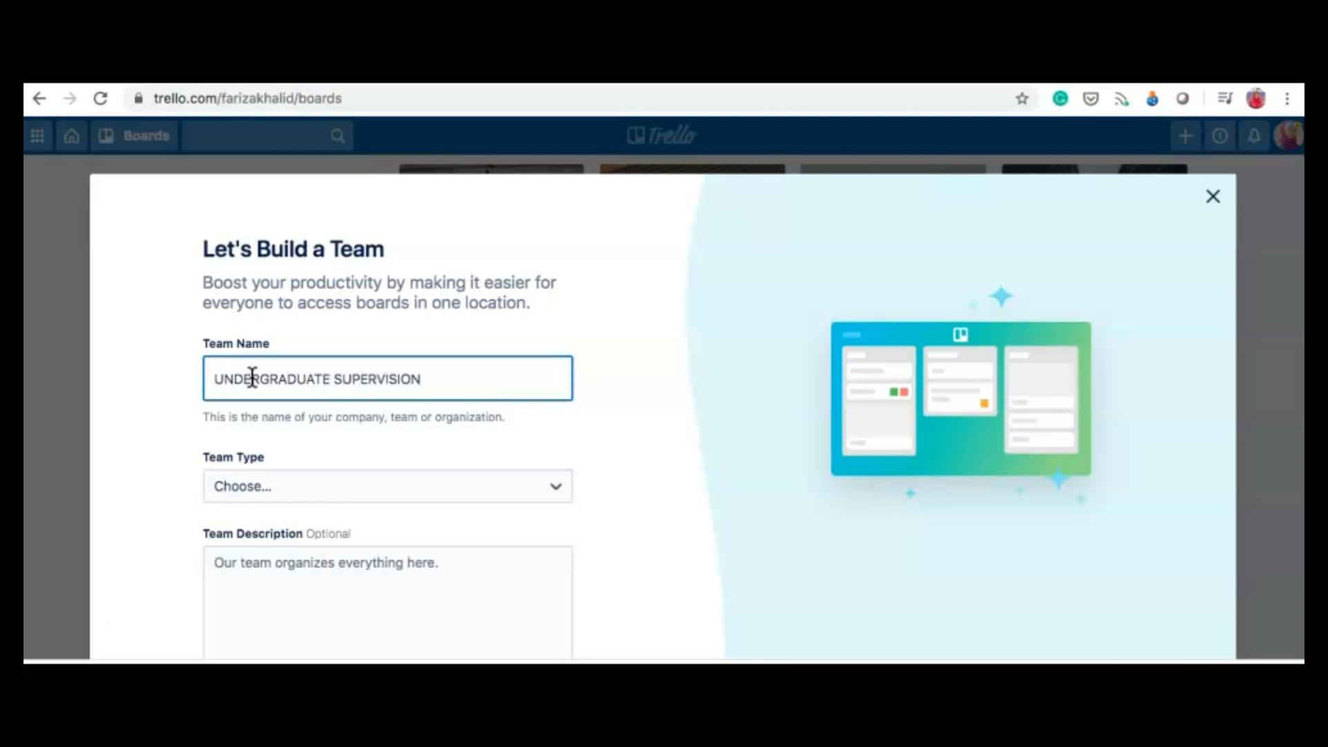
scroll(649, 513, down, 2)
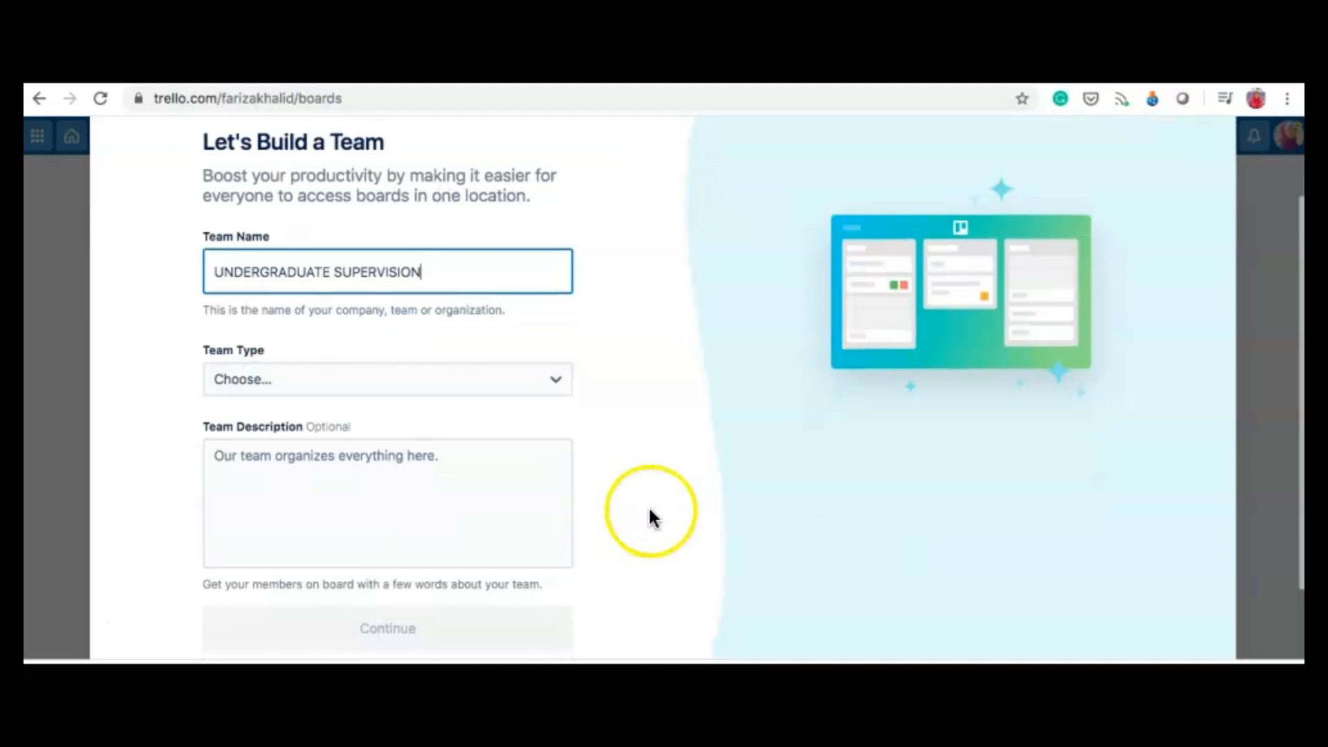
click(552, 389)
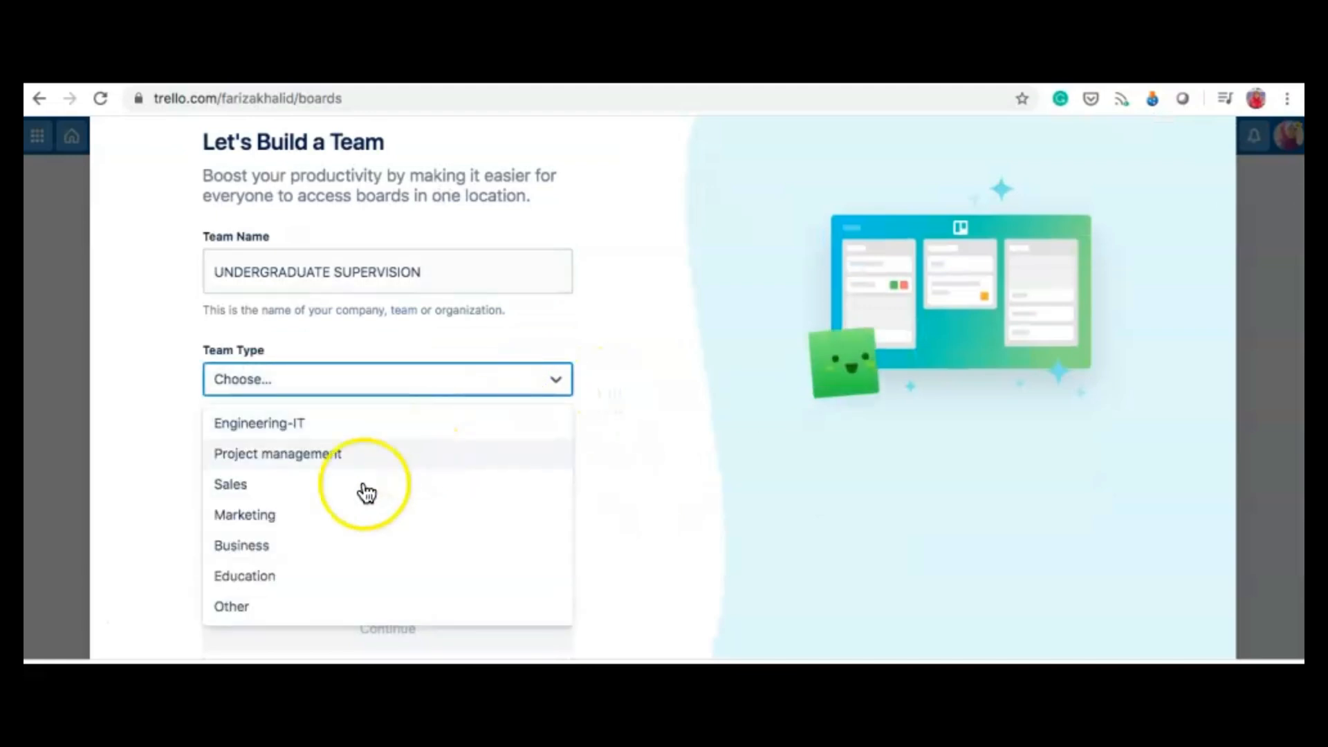
click(262, 578)
scroll(649, 497, down, 2)
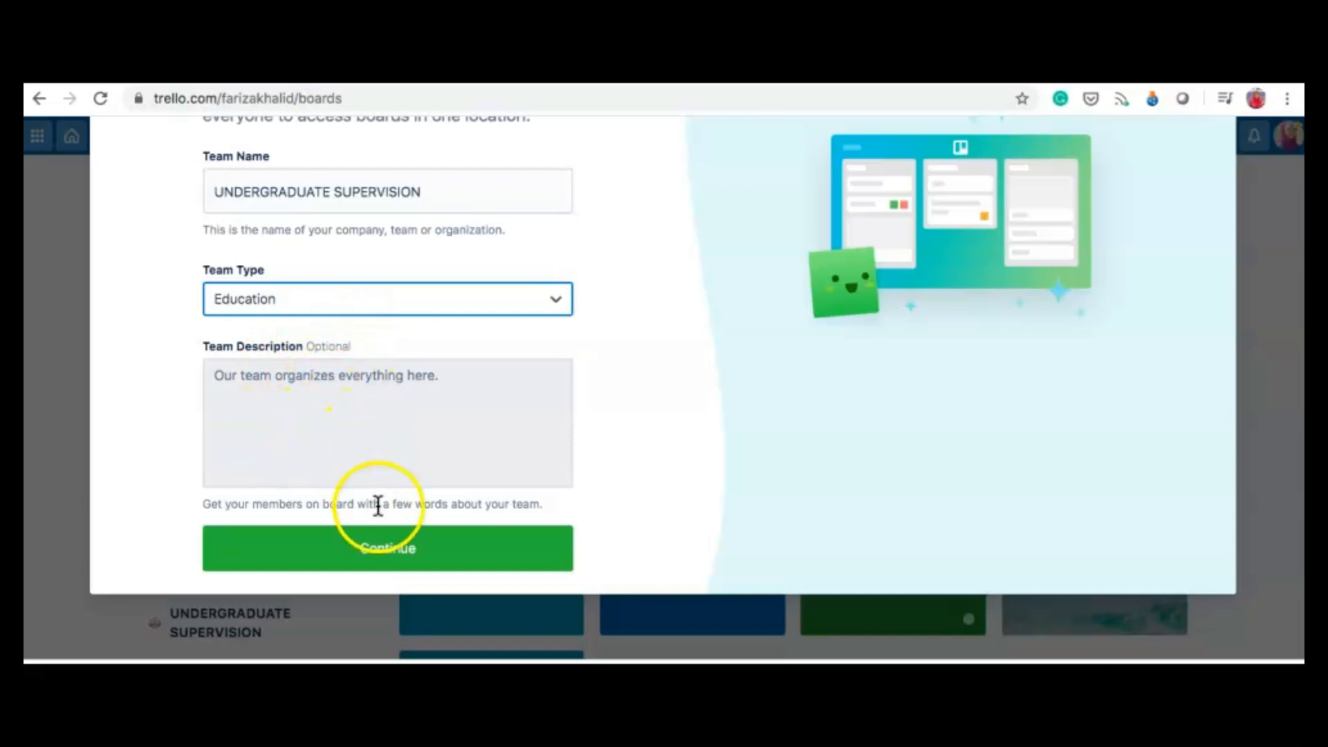
click(389, 559)
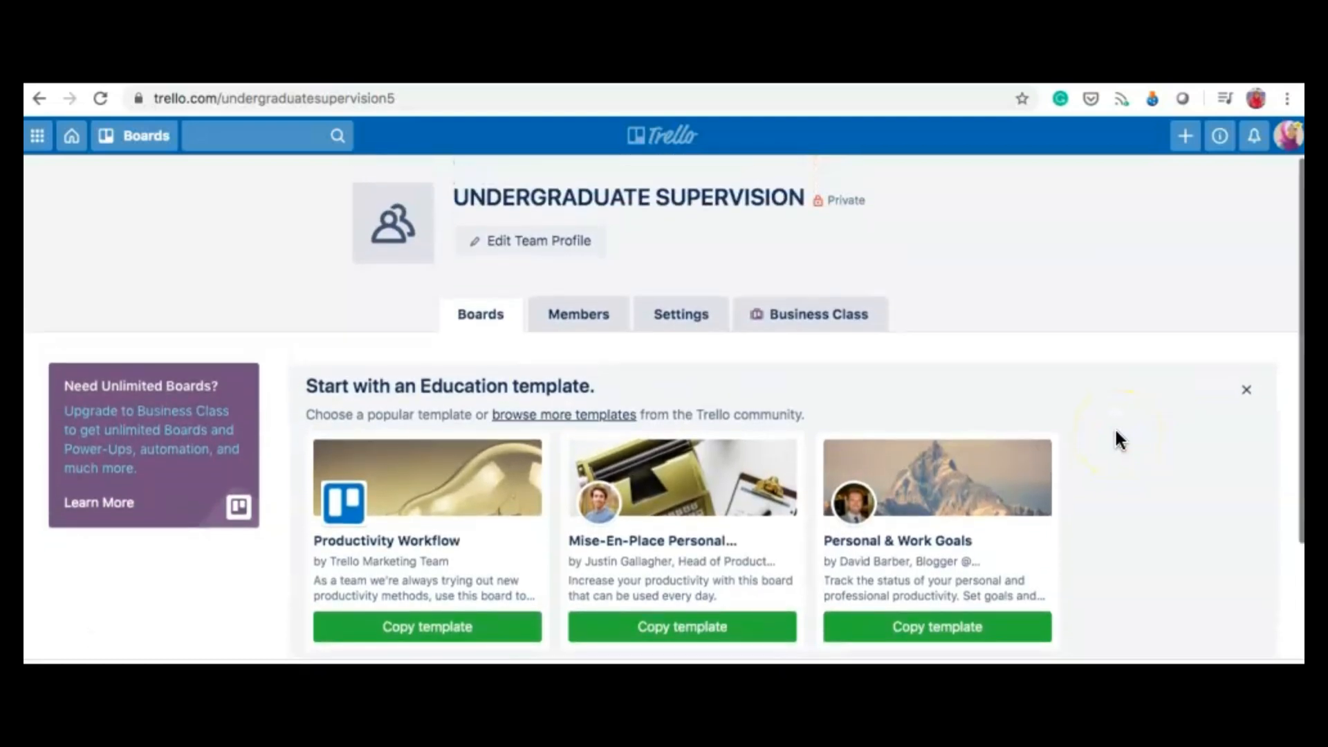
Step: In the team settings, check the team visibility and leave it Private
click(677, 325)
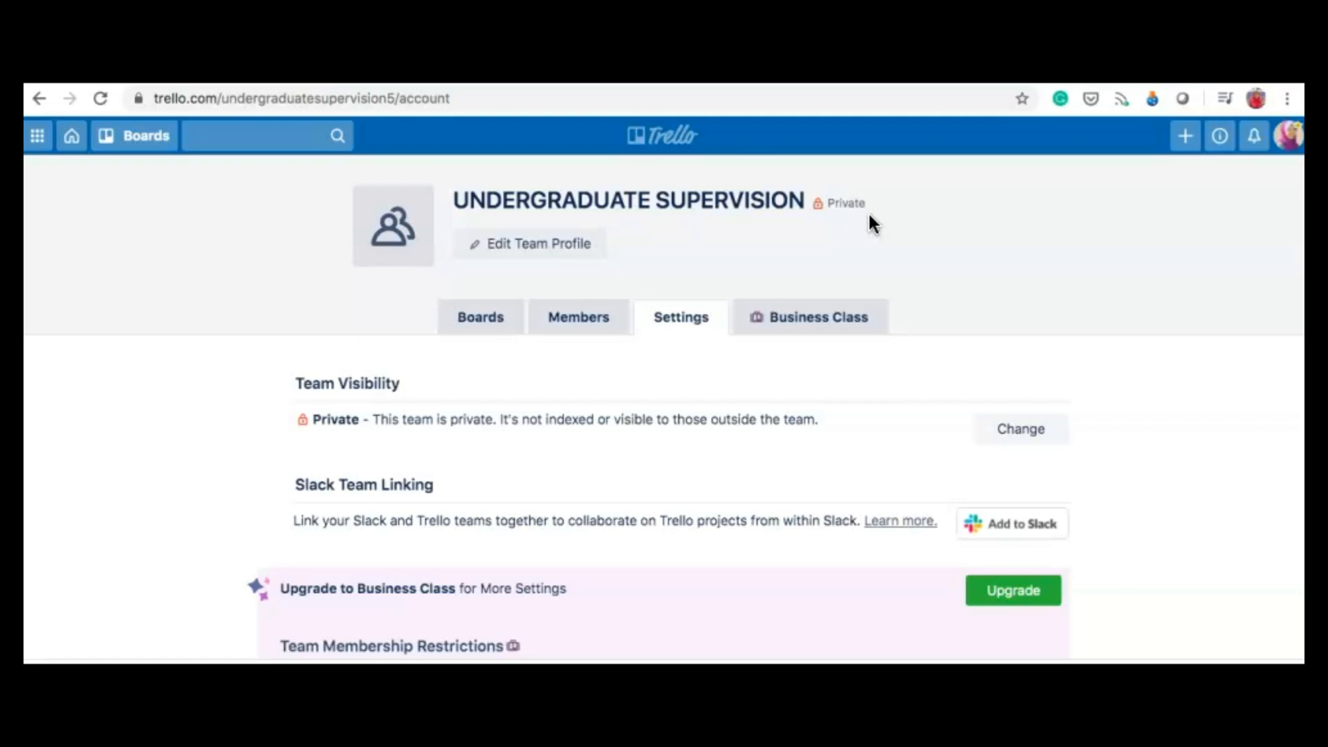
scroll(1101, 375, down, 2)
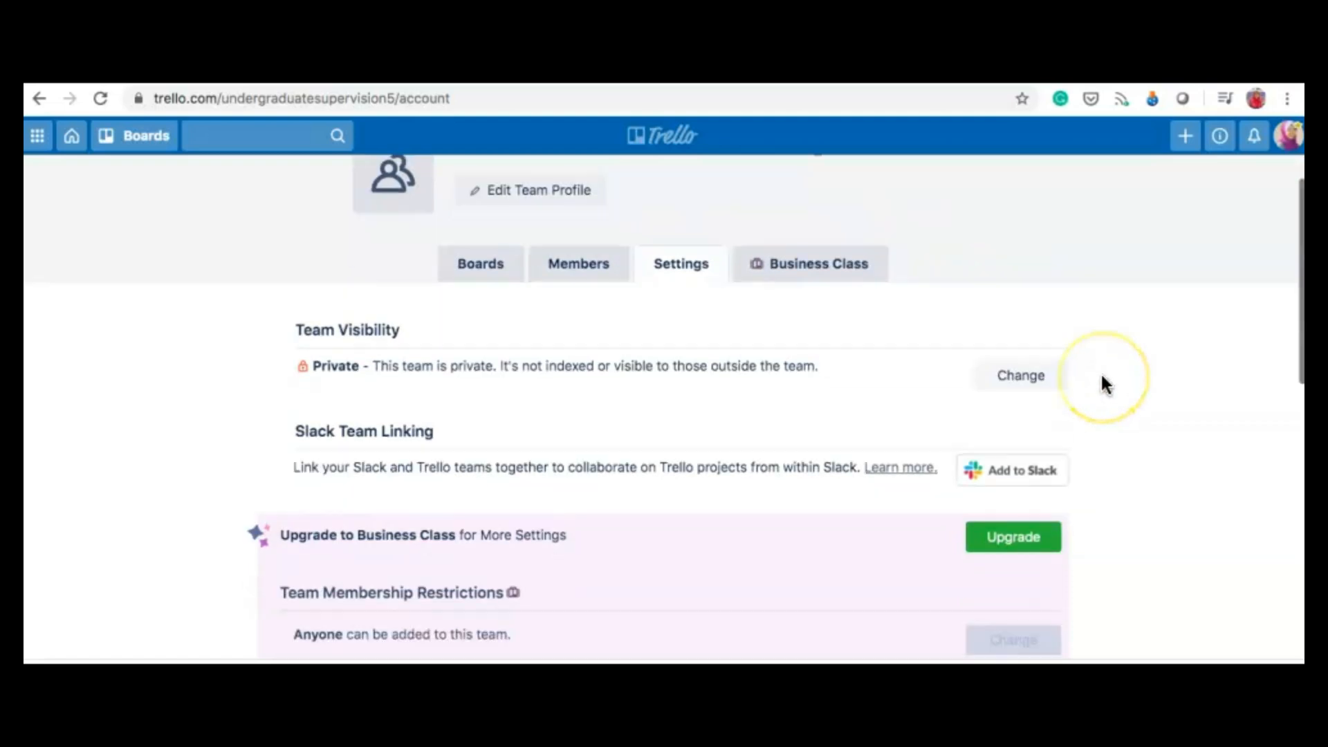
click(1022, 370)
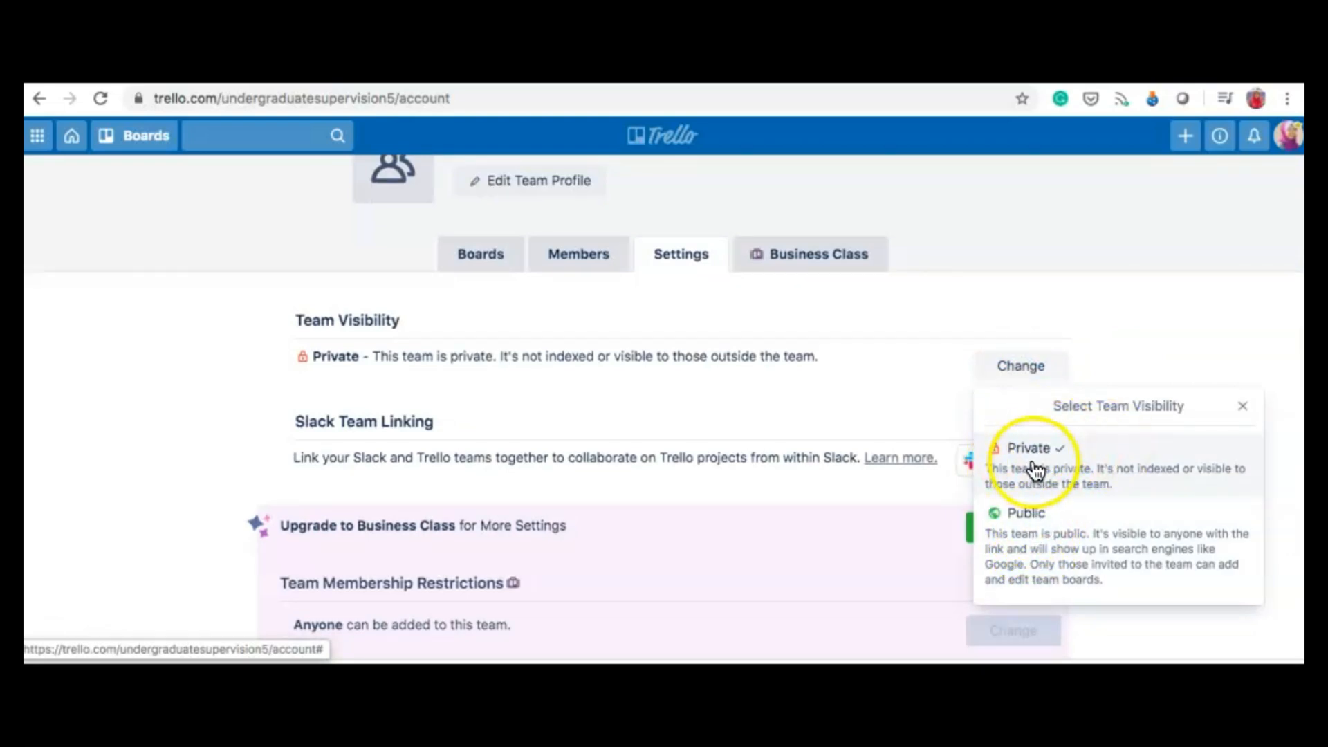
click(970, 286)
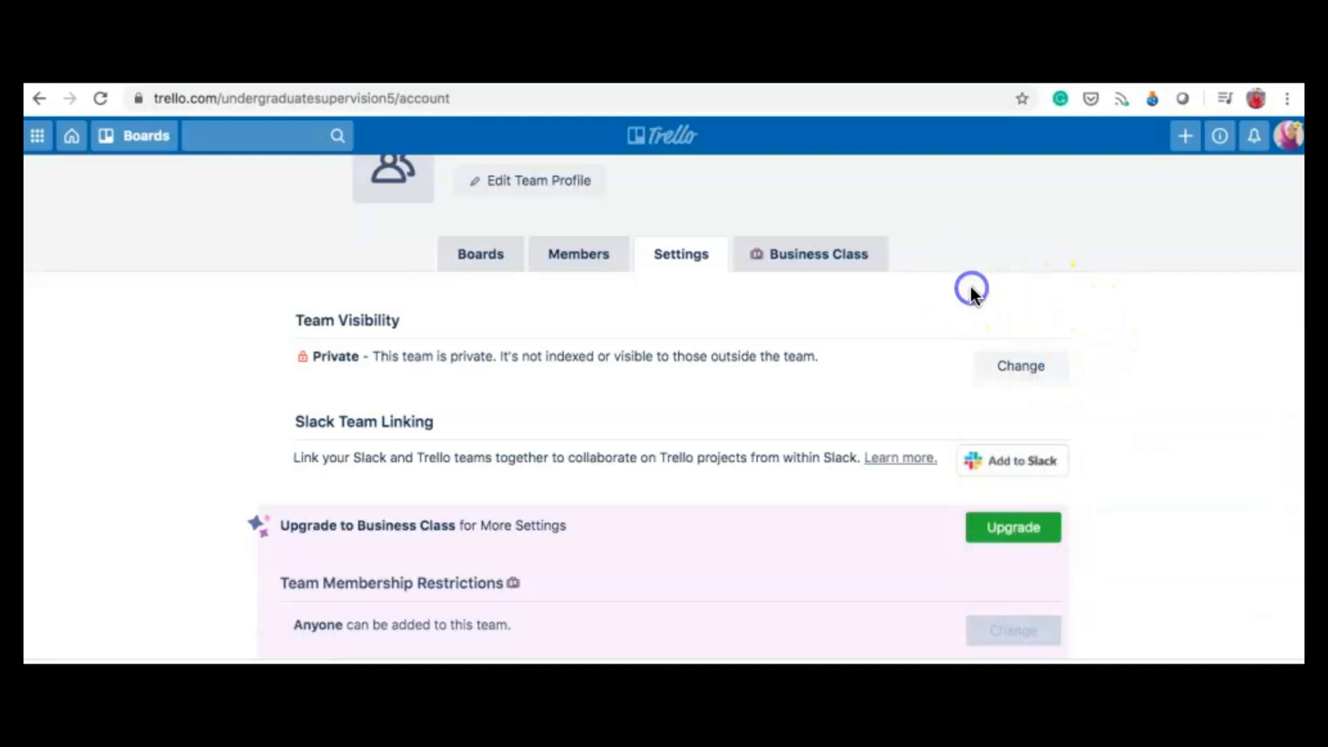
scroll(1106, 378, down, 2)
scroll(1105, 378, up, 3)
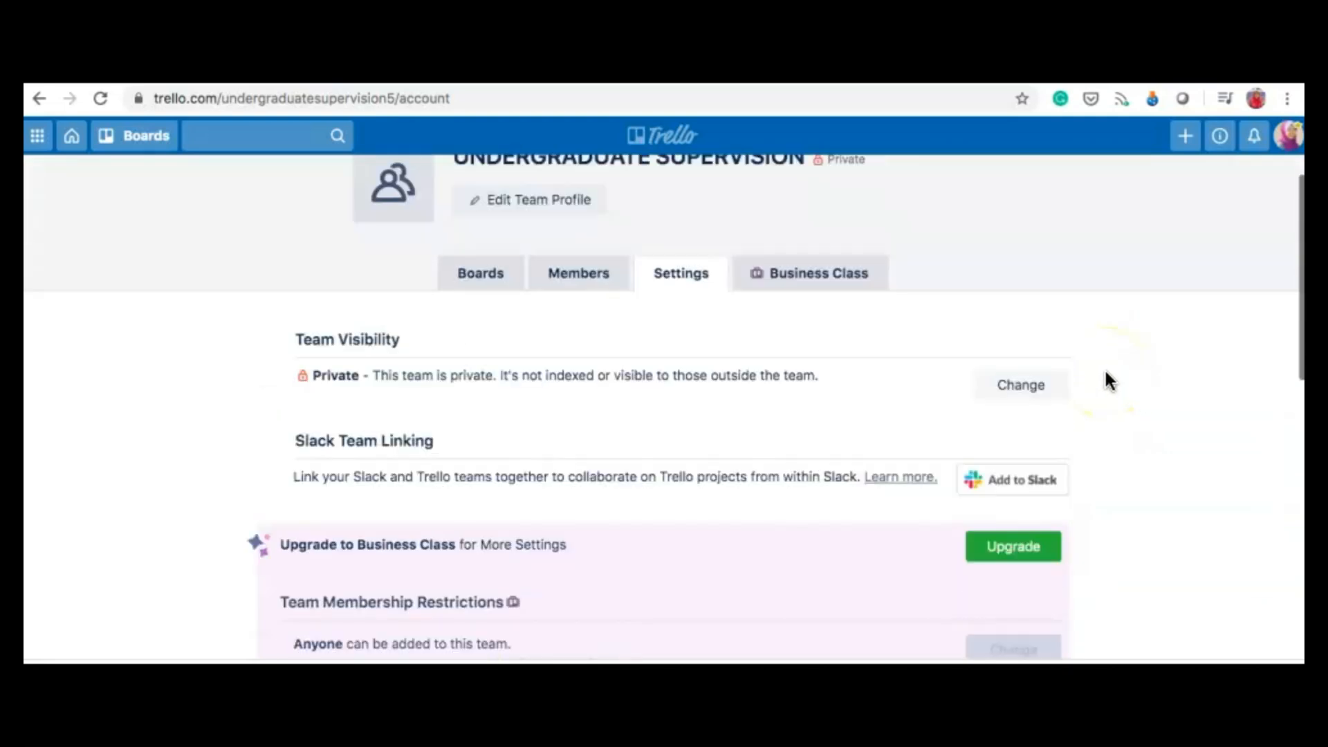
scroll(1105, 371, up, 1)
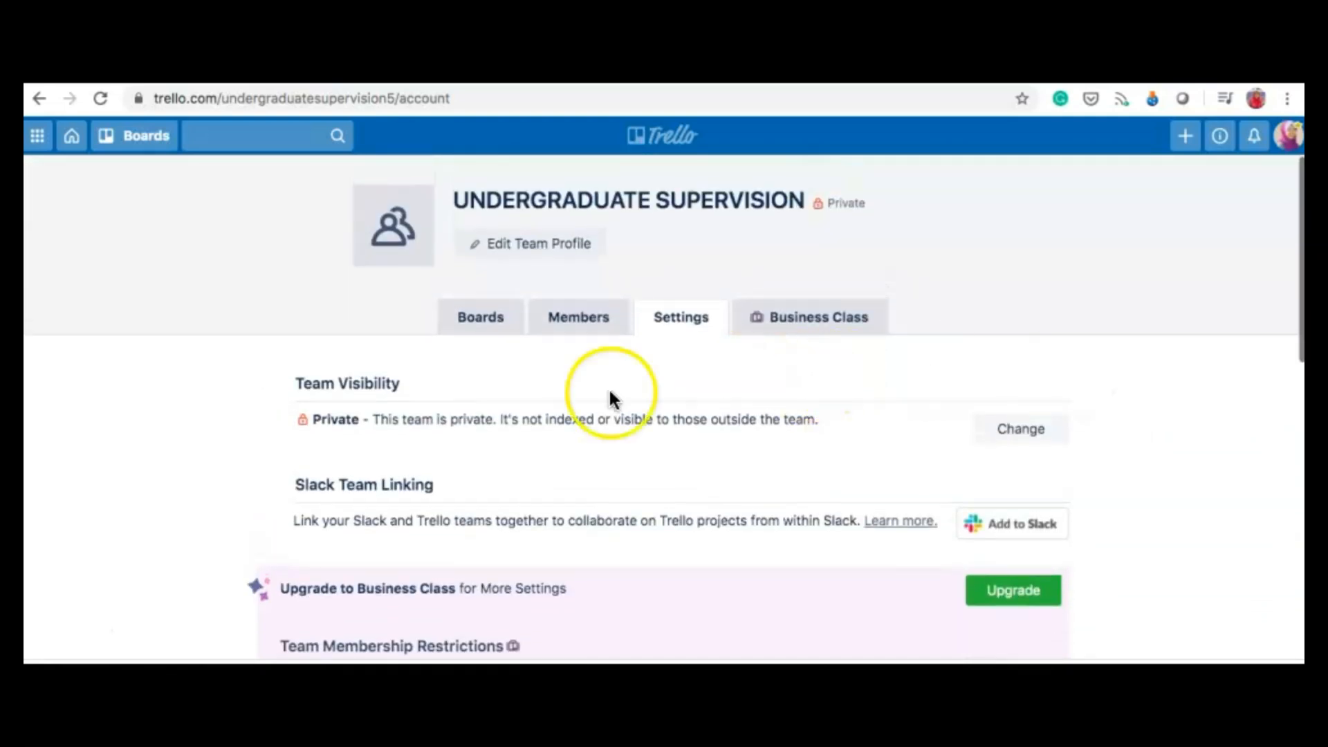
Step: Upload the JPG image as the team logo, then return to the boards overview
mouse_move(387, 256)
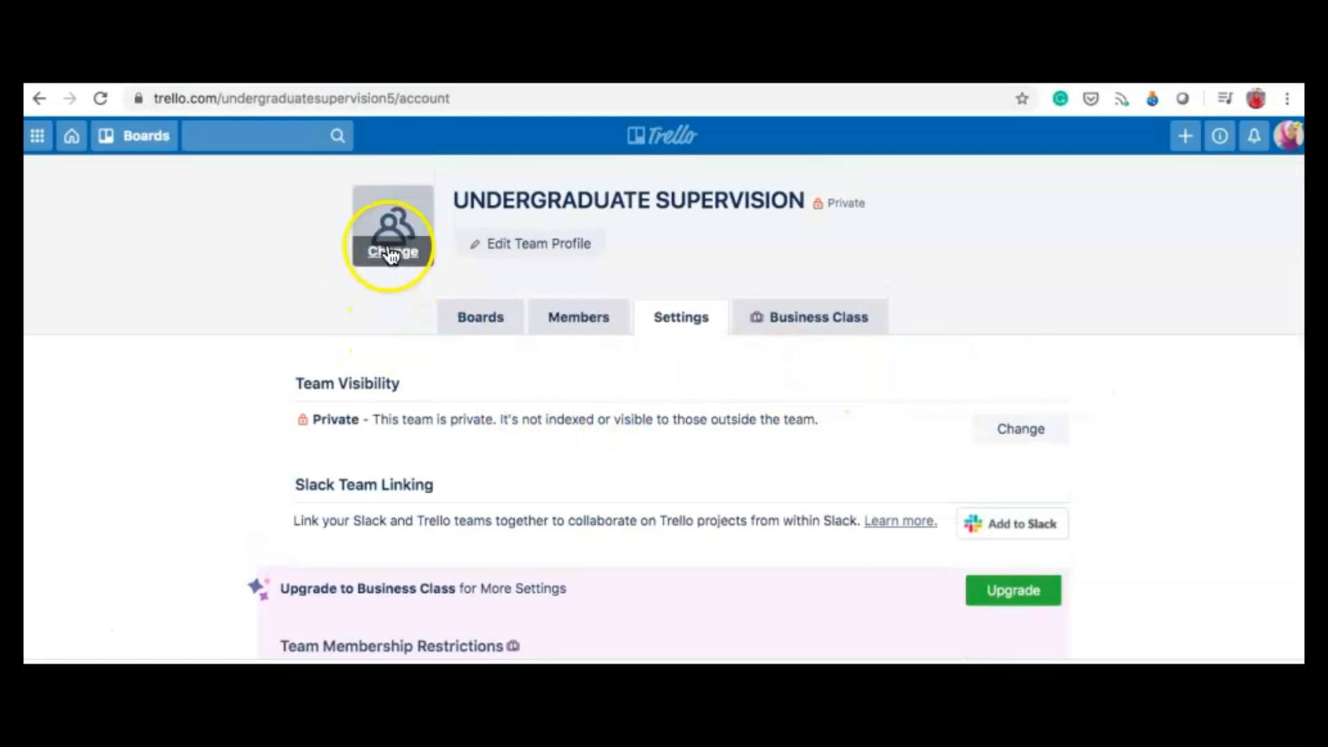
click(389, 259)
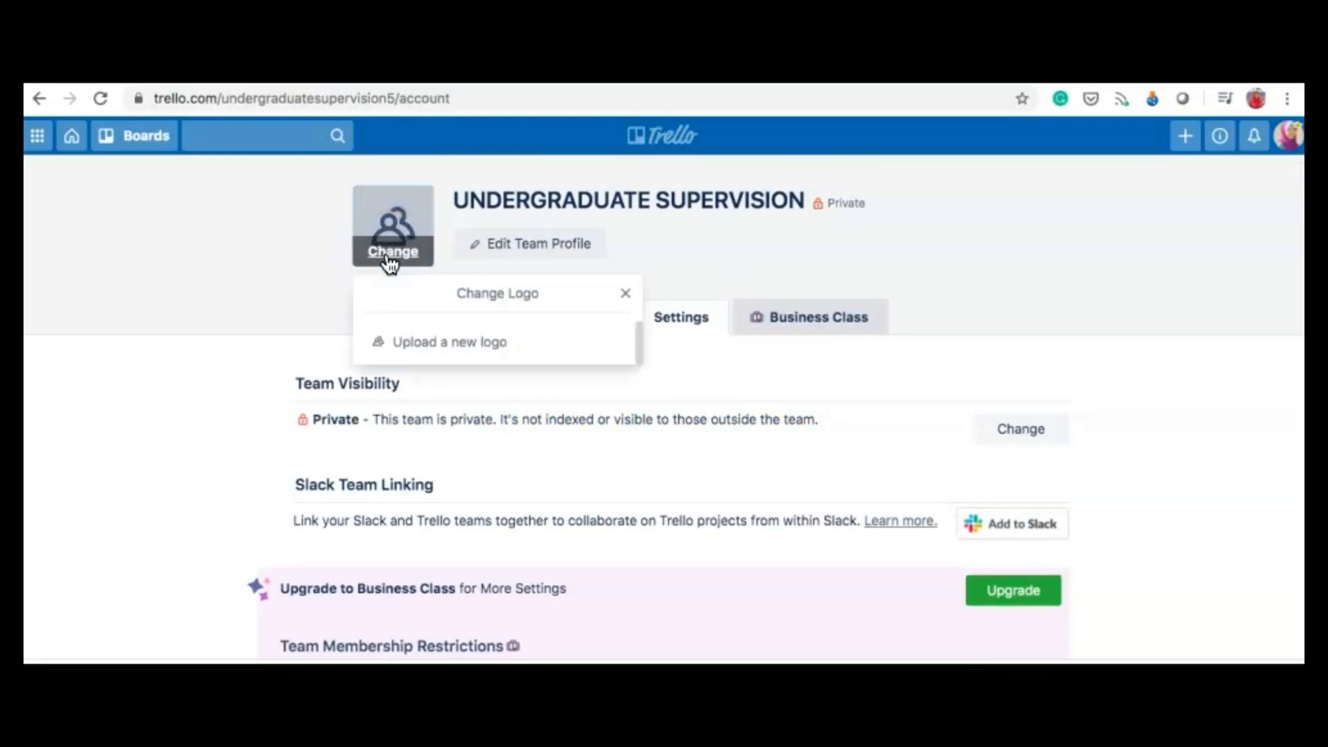
click(436, 349)
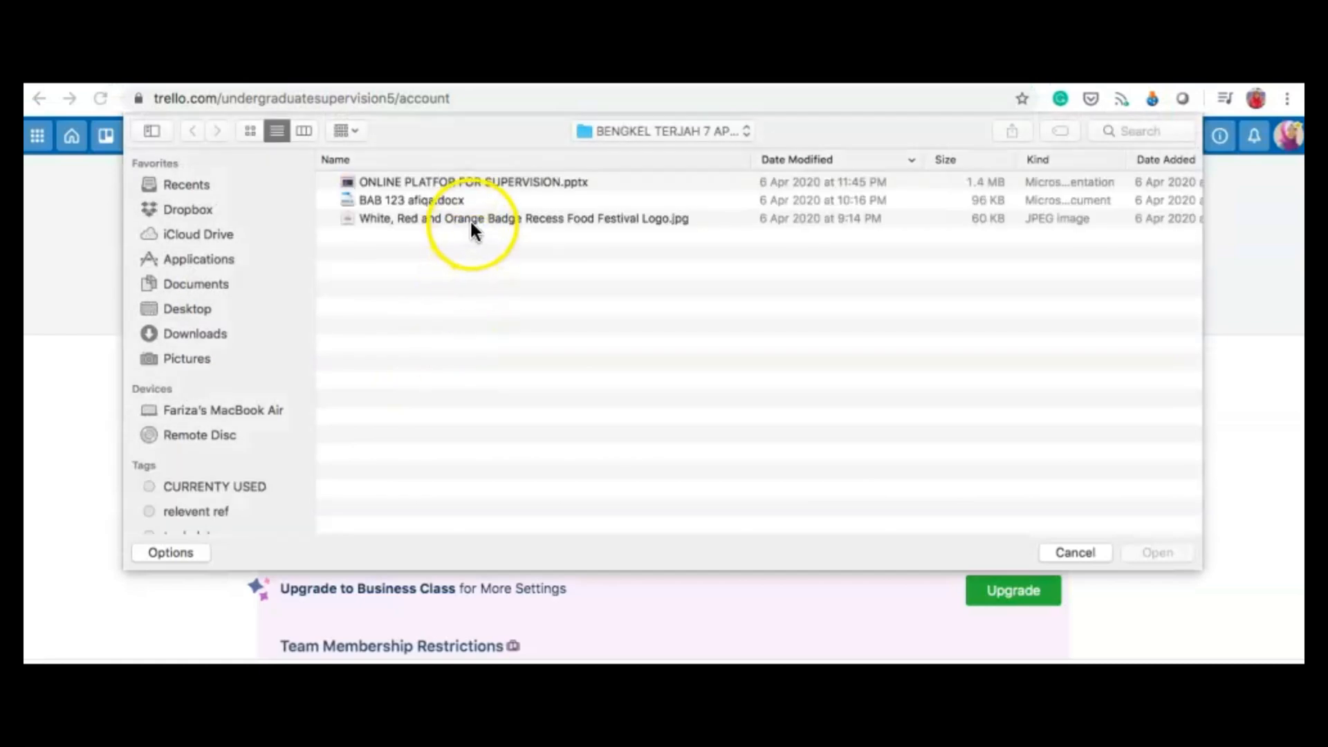
click(487, 218)
double_click(487, 220)
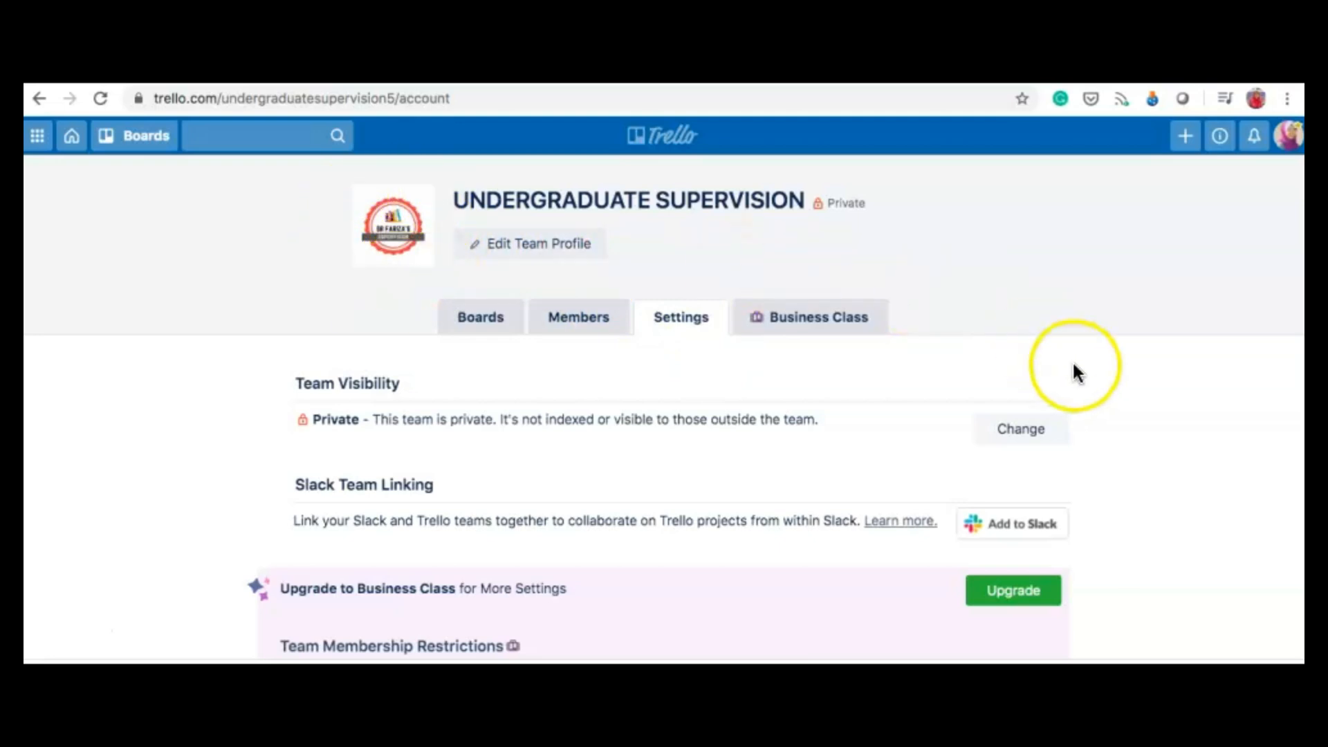
click(657, 143)
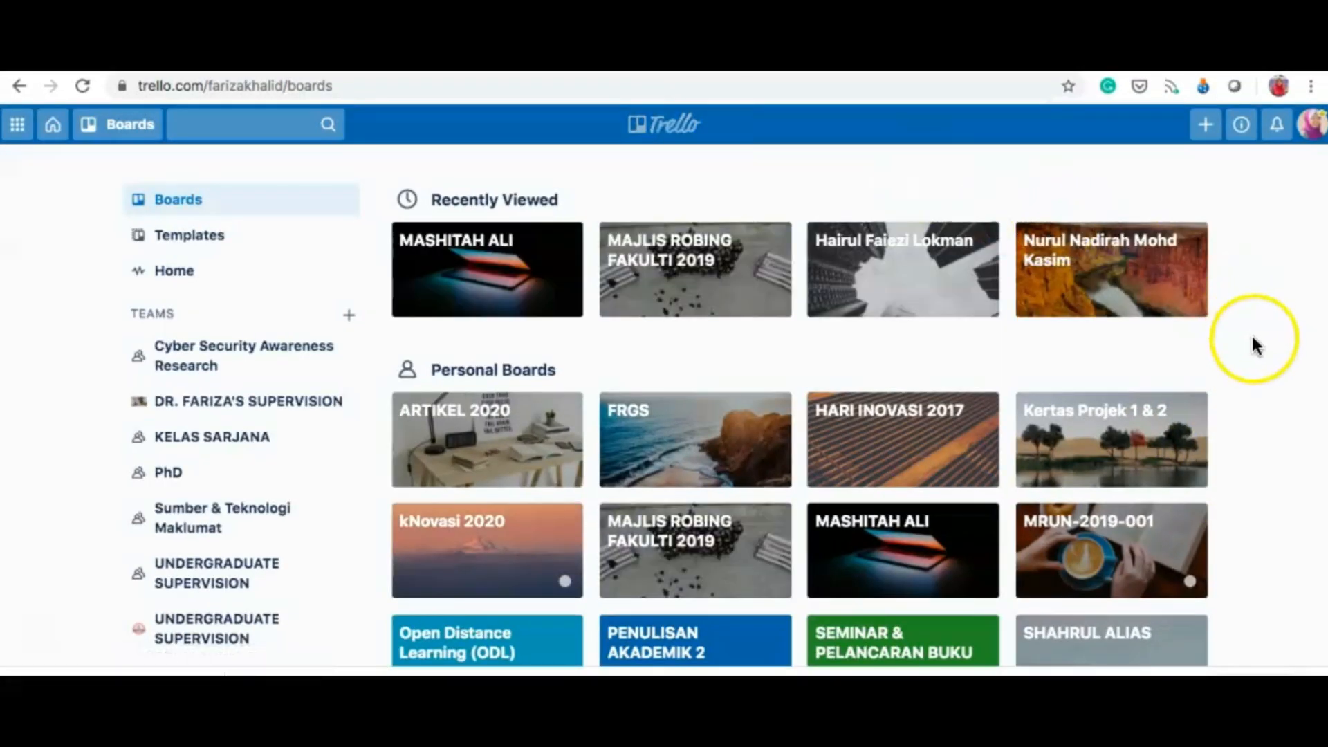
Step: Scroll to the UNDERGRADUATE SUPERVISION section and start a new board there
scroll(1257, 344, down, 8)
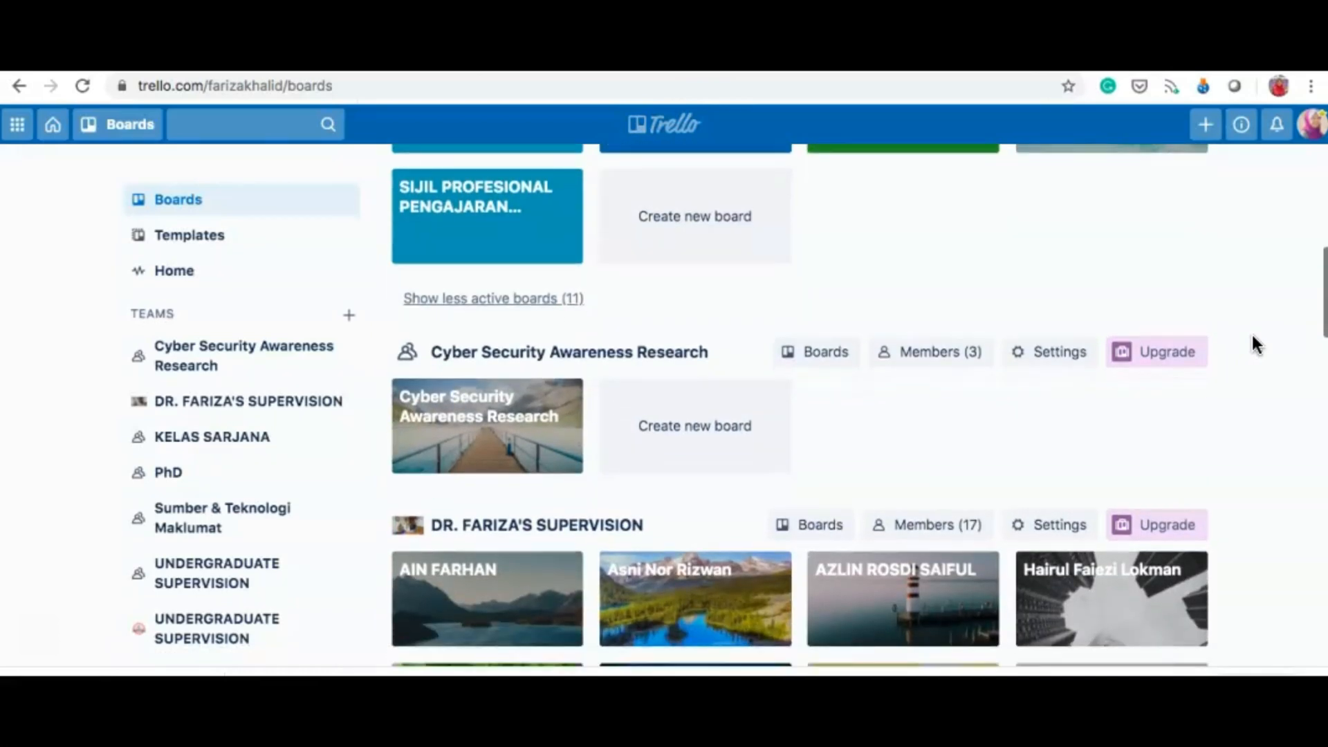
scroll(1257, 343, down, 13)
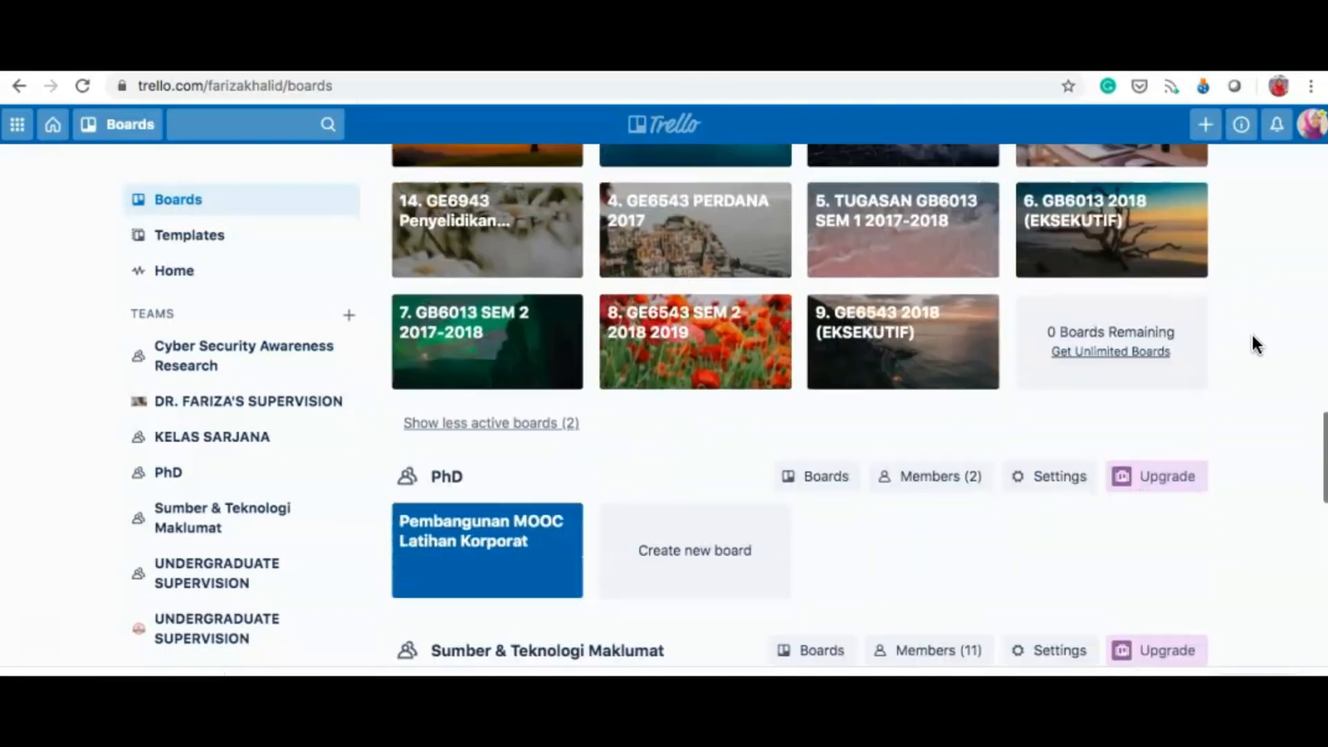
scroll(1256, 344, down, 13)
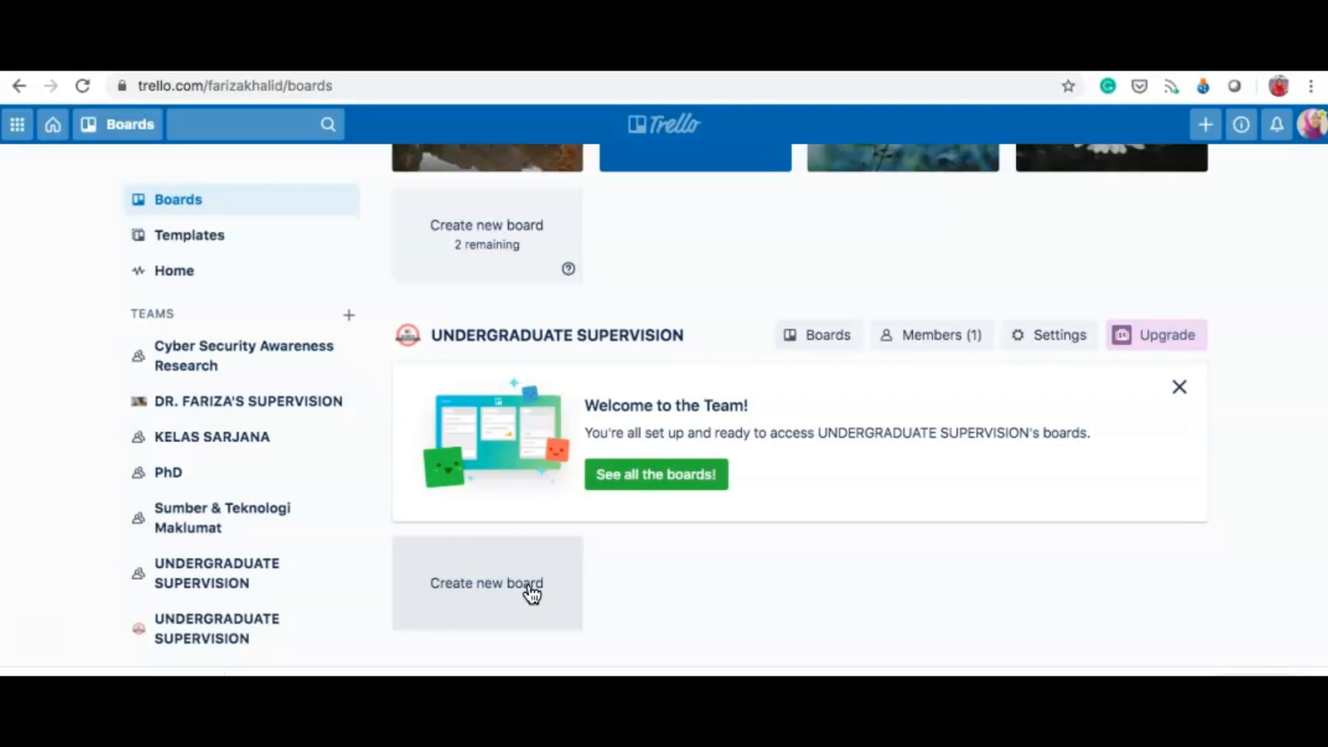
click(470, 594)
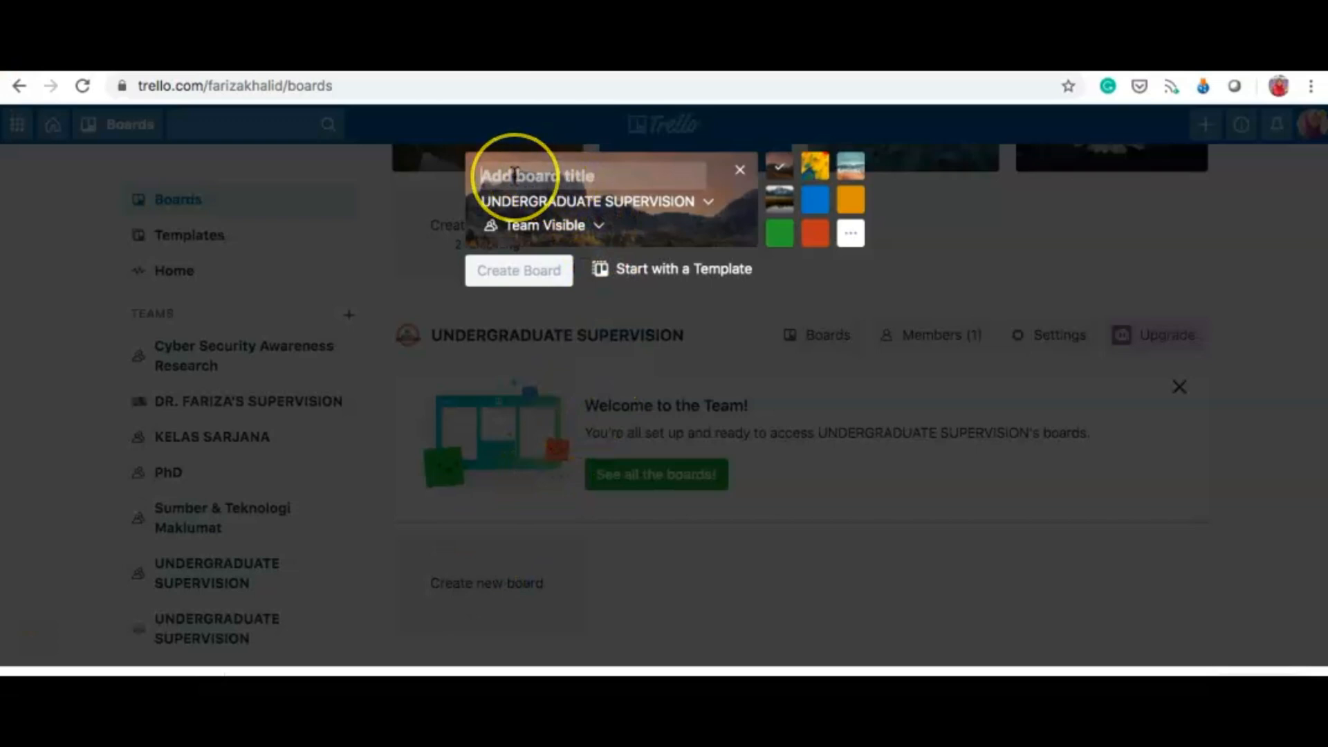
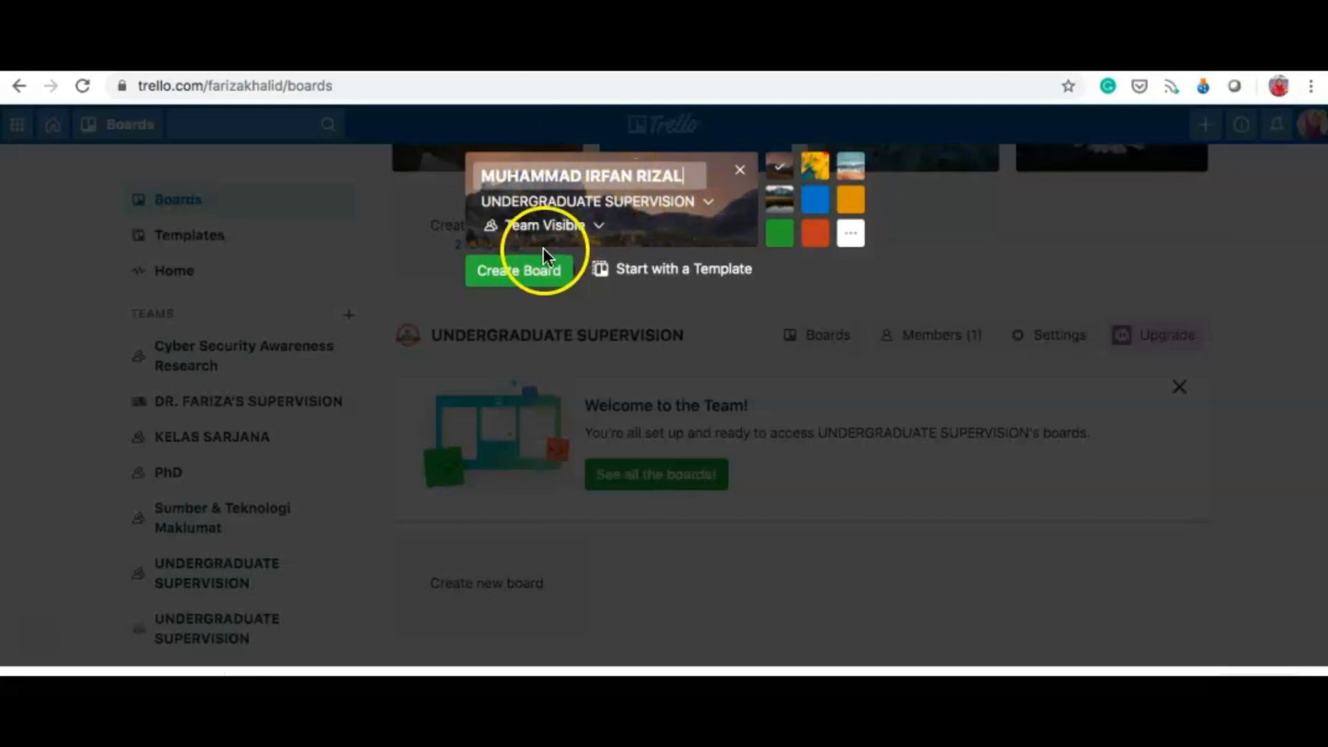
Step: Create a board titled with the student's full name
click(533, 281)
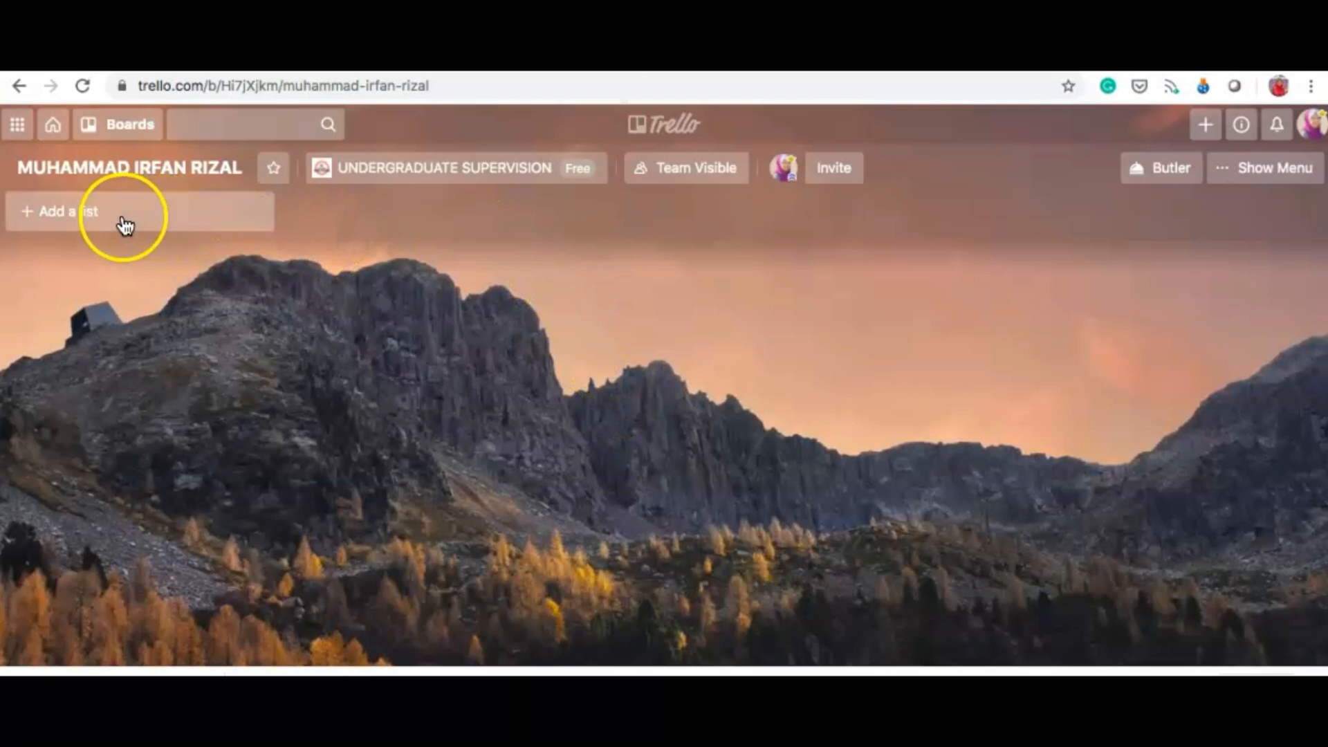
Step: Add the BAB 1 and BAB 2 lists to the empty board
click(83, 225)
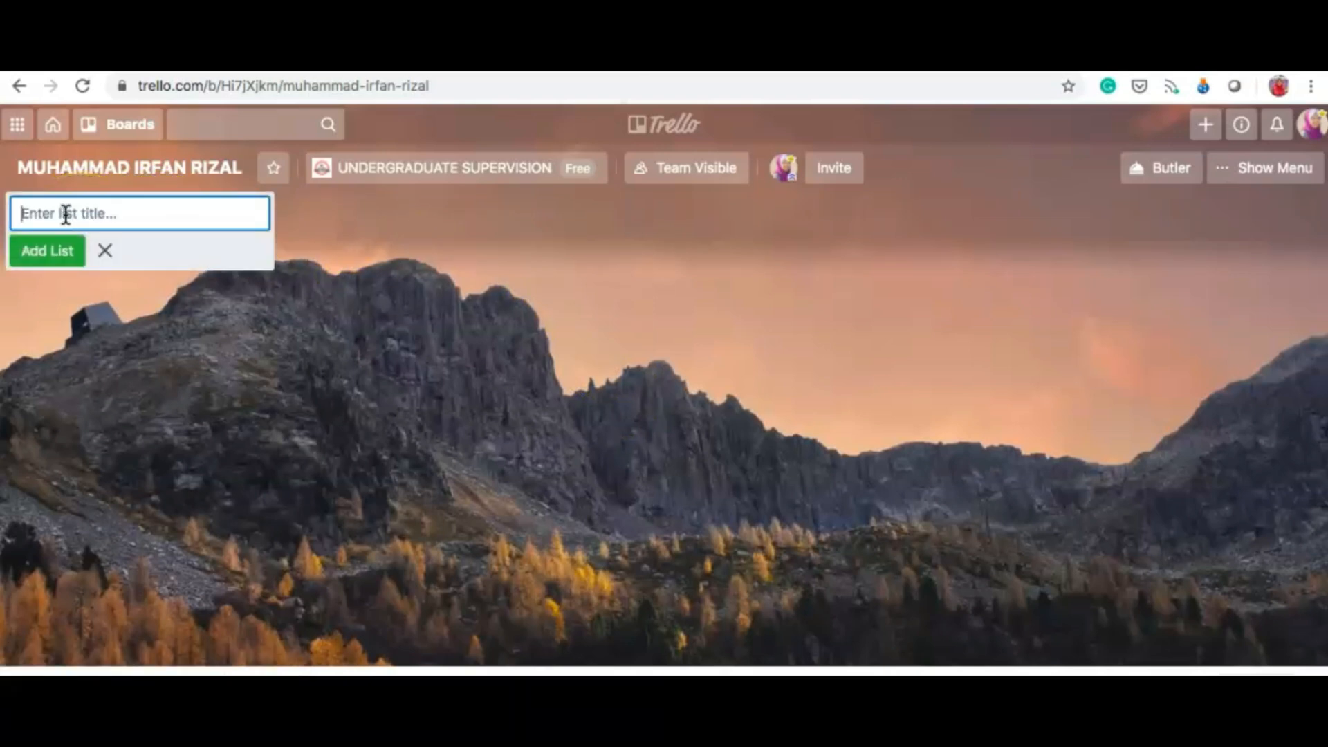
text(BAB 1)
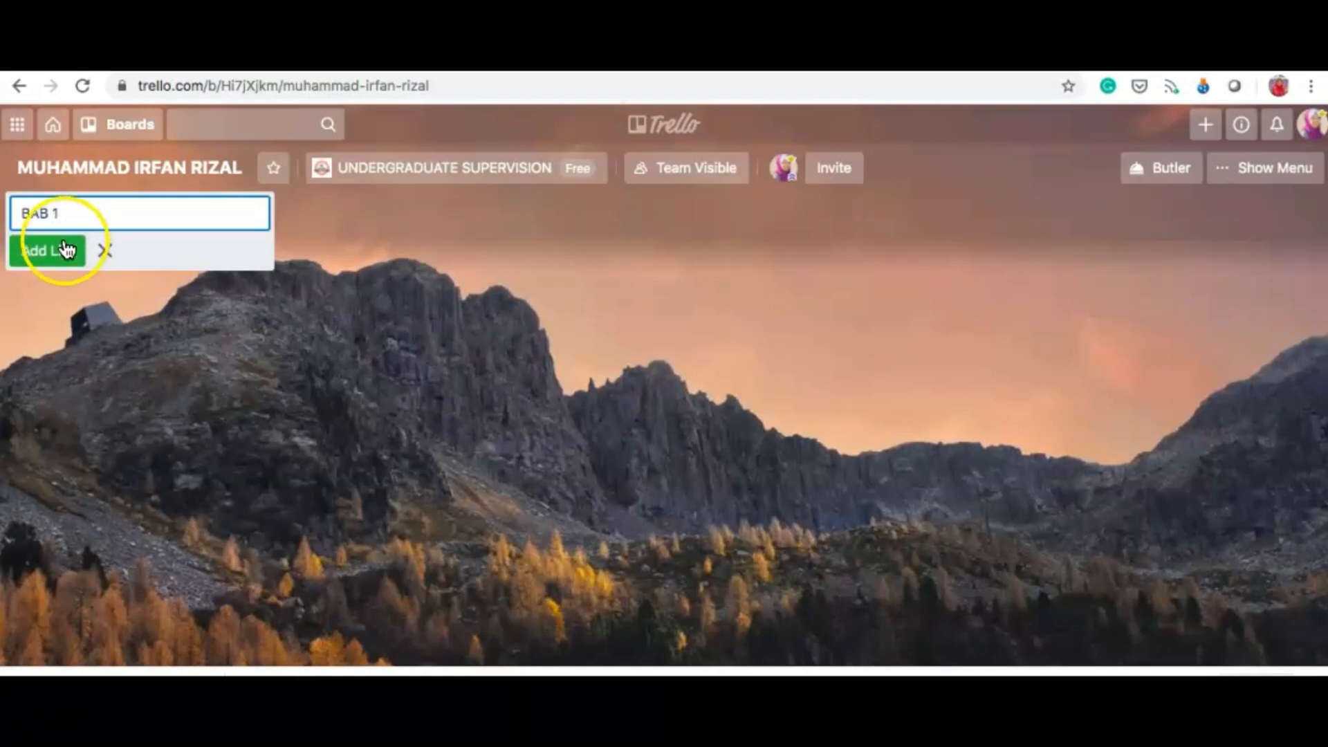
click(43, 260)
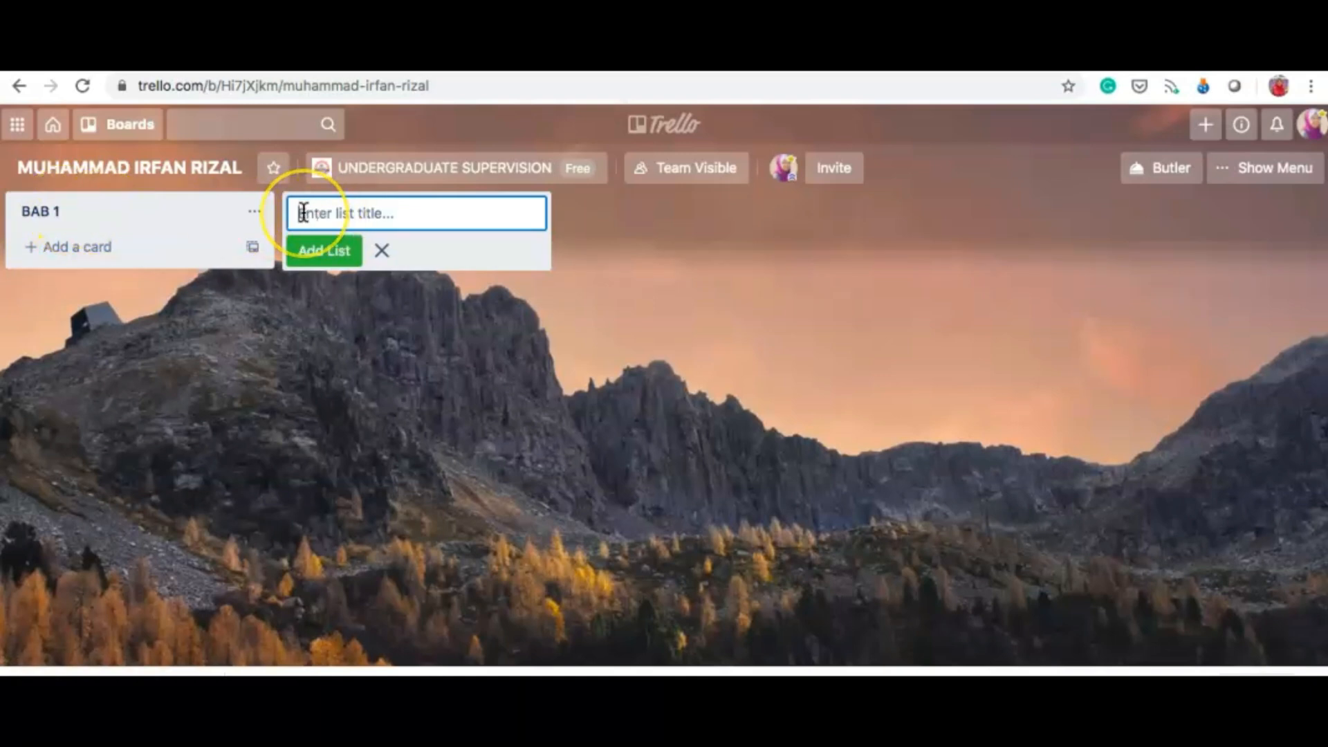
text(BAB 2)
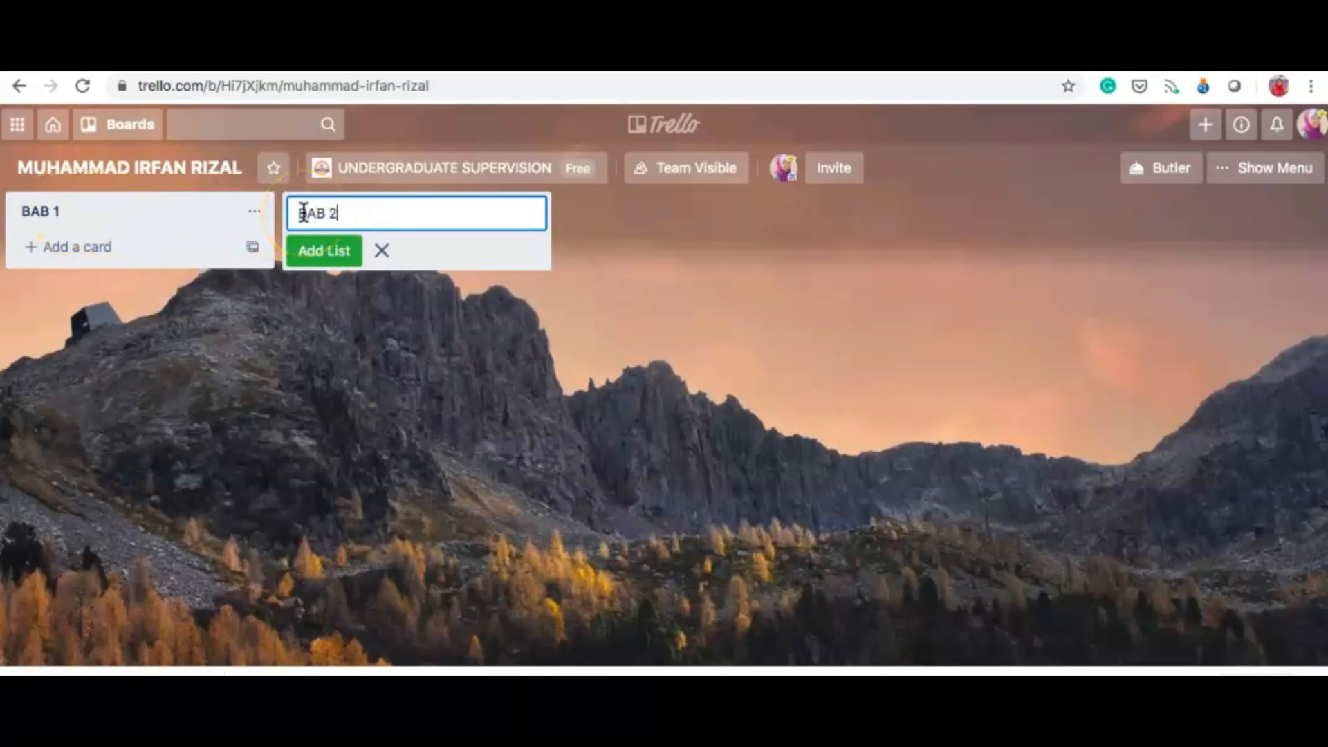
click(325, 252)
Step: Add the BAB 3, BAB 4 and BAB 5 lists, then close the list form
text(BAB)
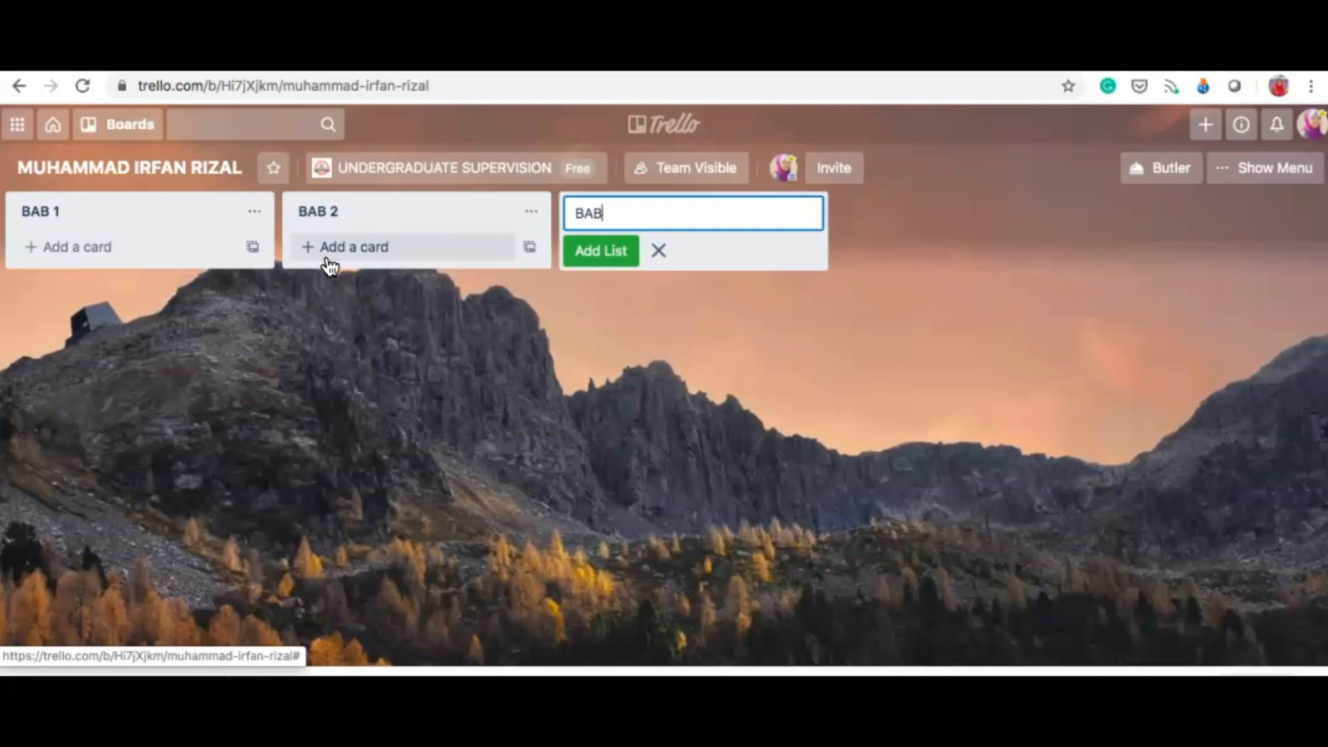
text( 3)
click(599, 253)
text(BAB)
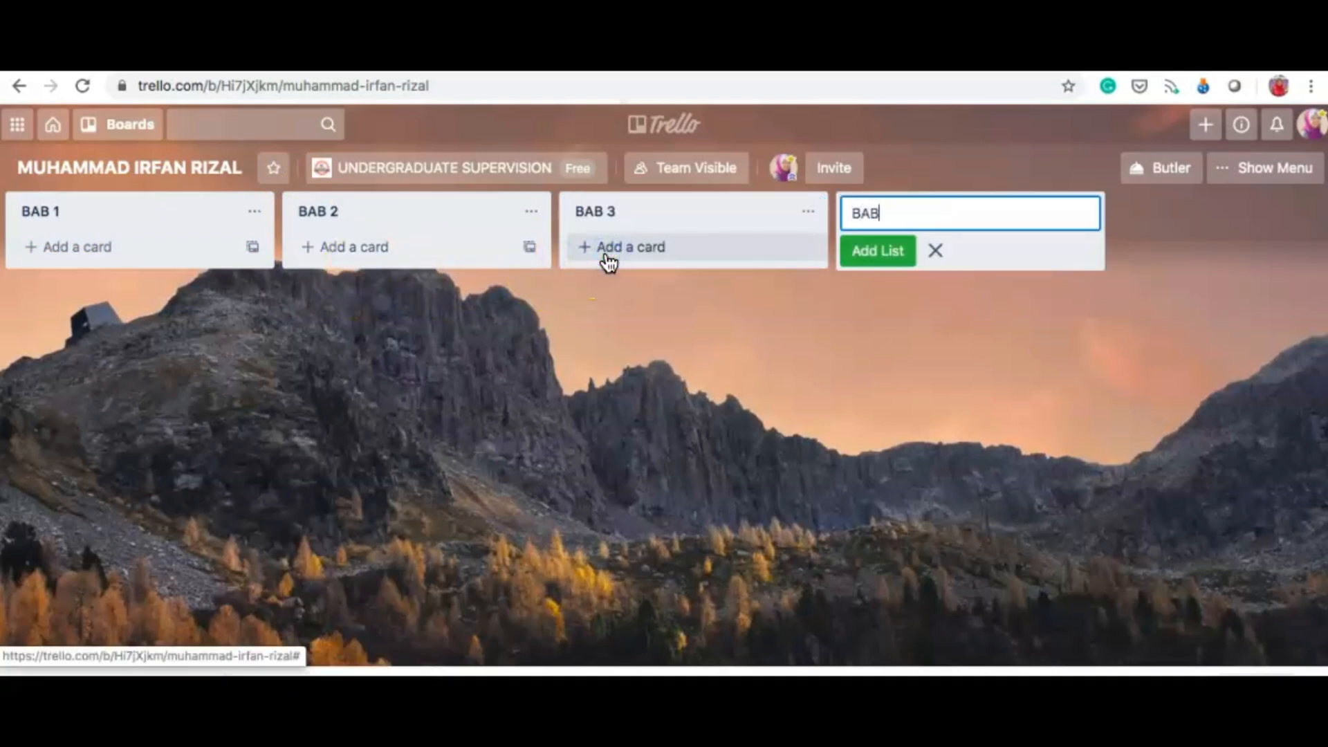
text( 4)
click(881, 259)
text(BAB 5)
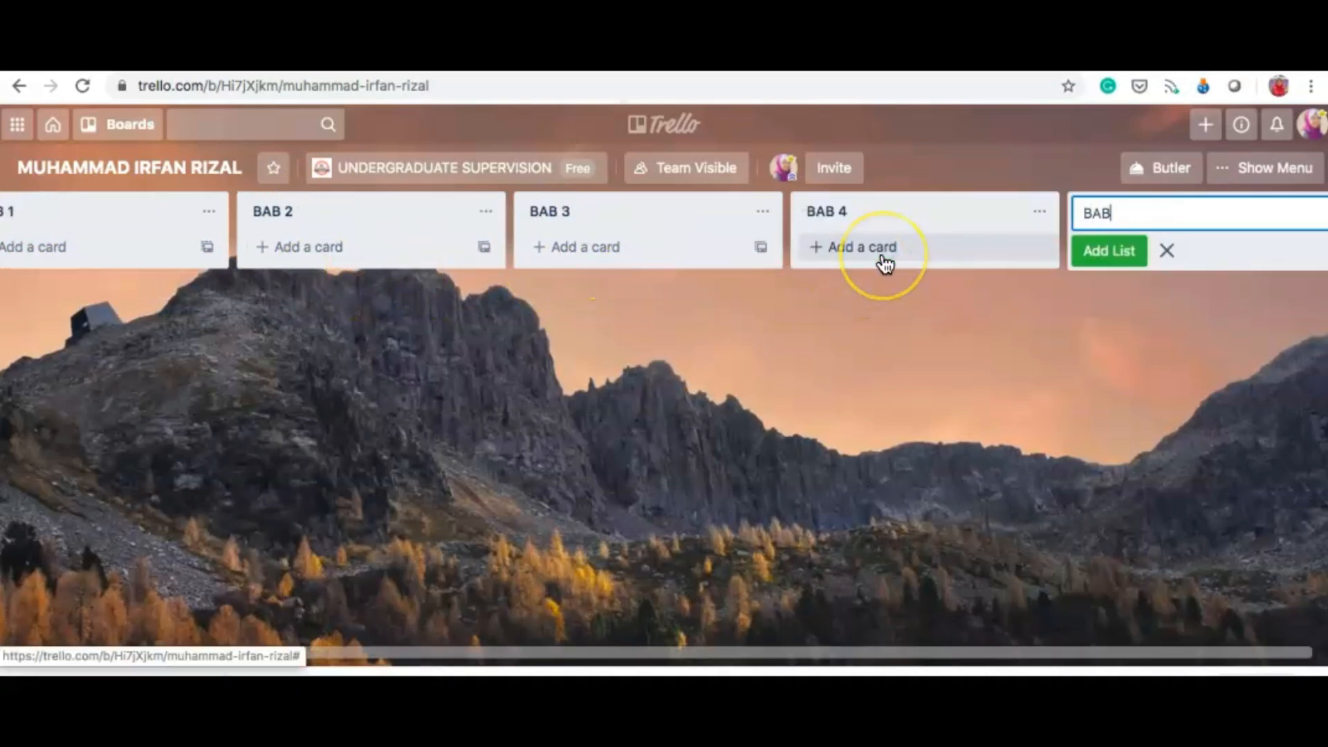
click(1105, 251)
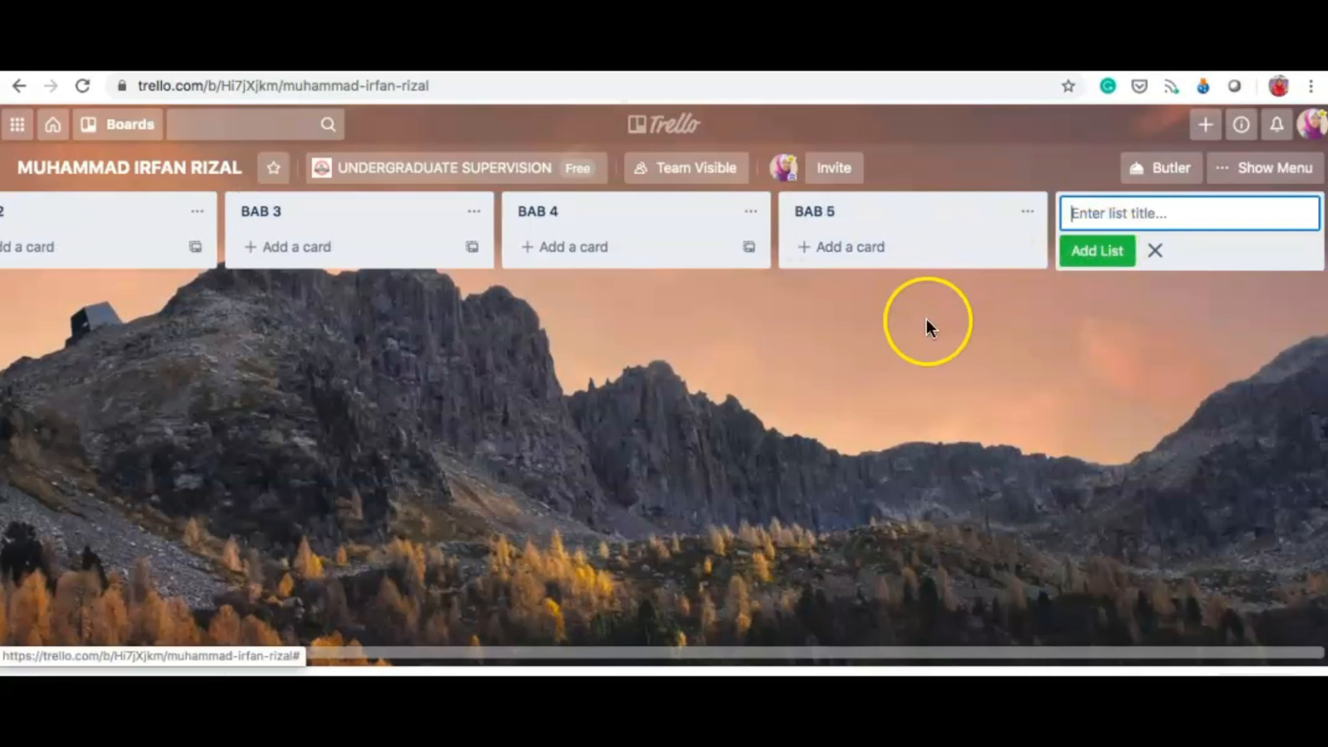
click(745, 351)
scroll(525, 351, left, 5)
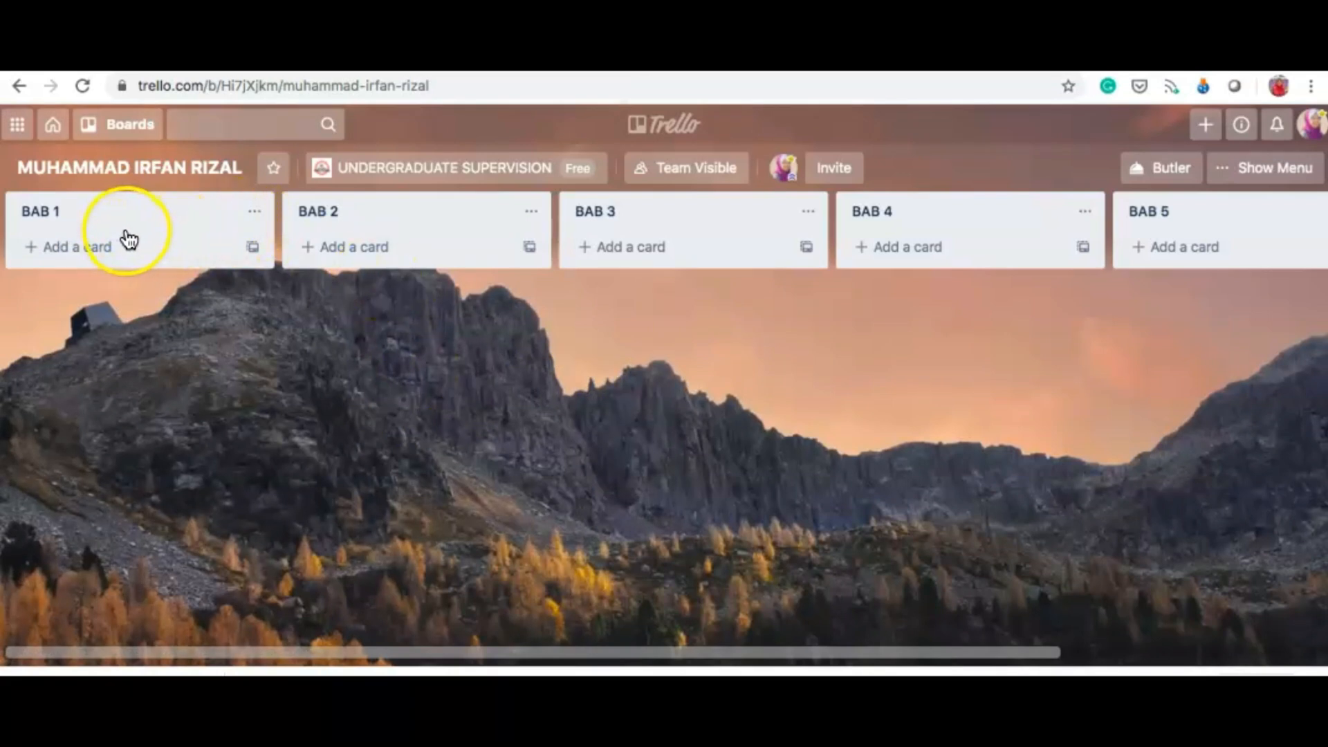
Step: Add a 'Draft V.1' card to the BAB 1 list and open its details
click(77, 255)
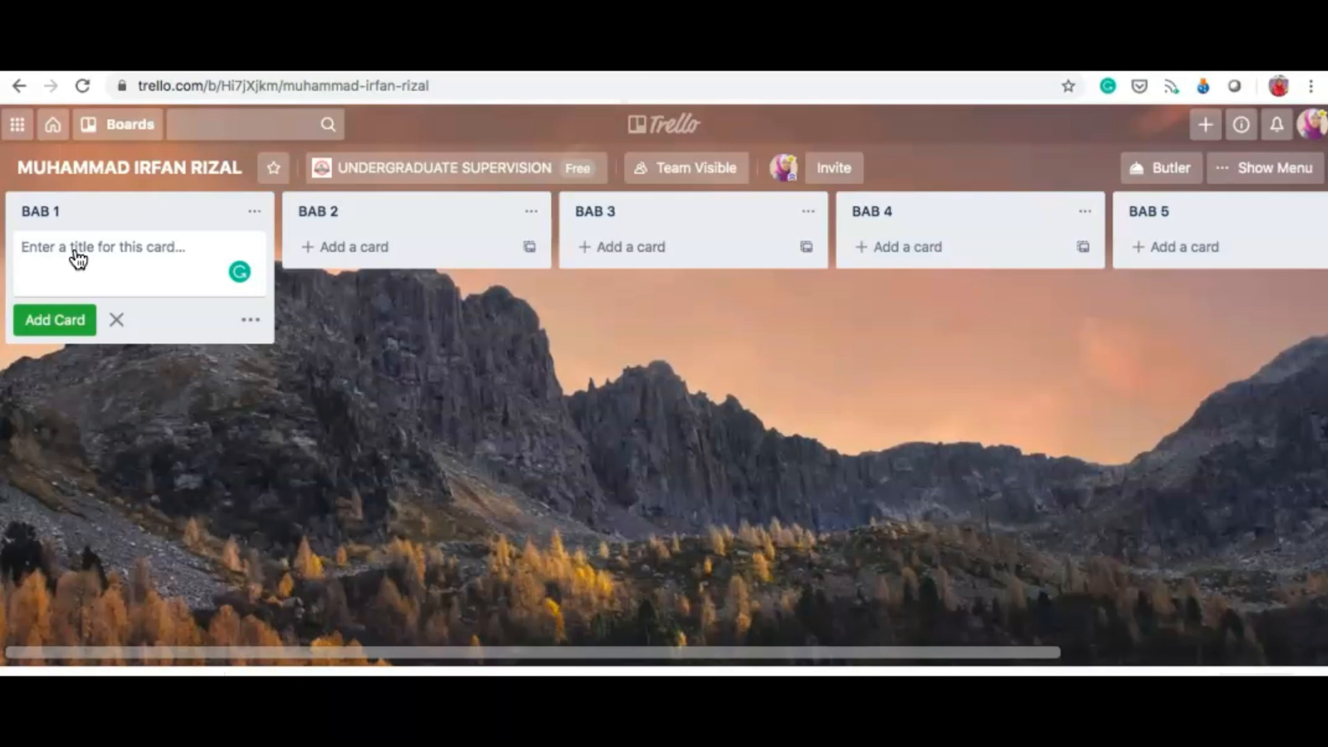
text(Draft V.1)
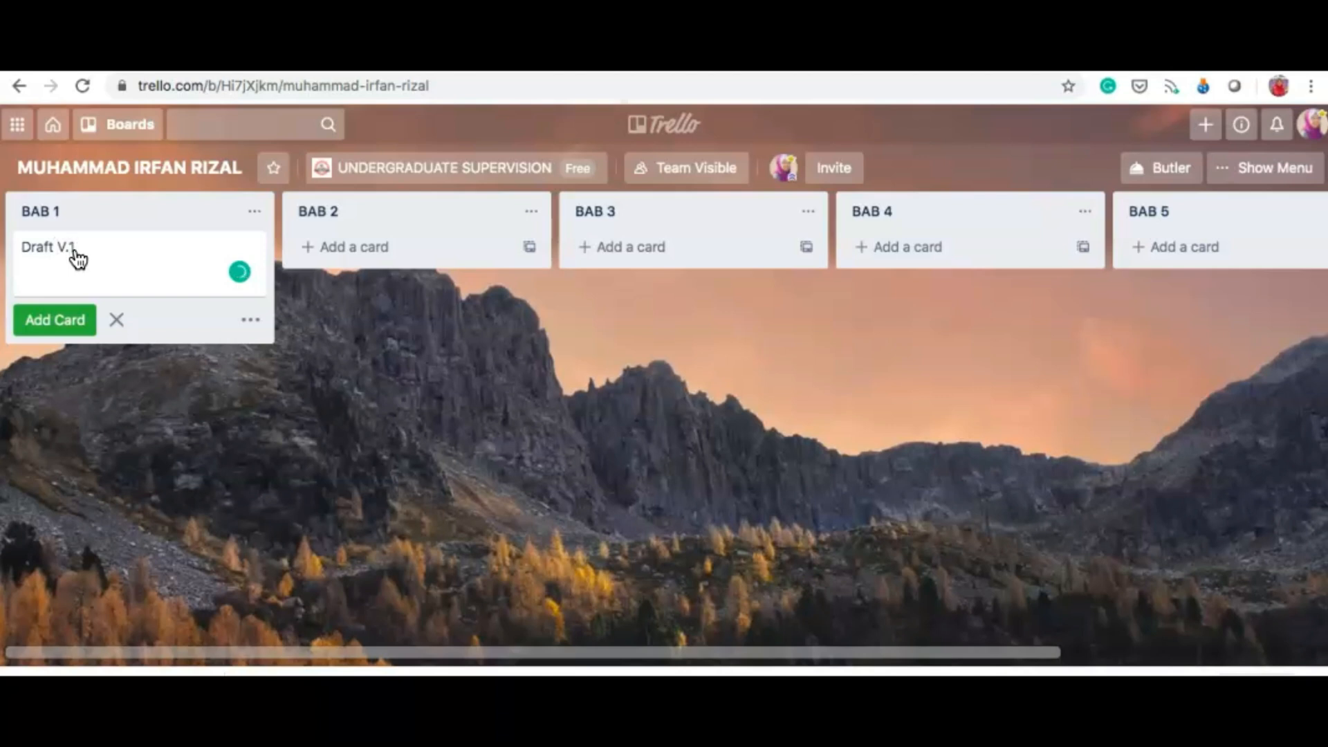
click(47, 320)
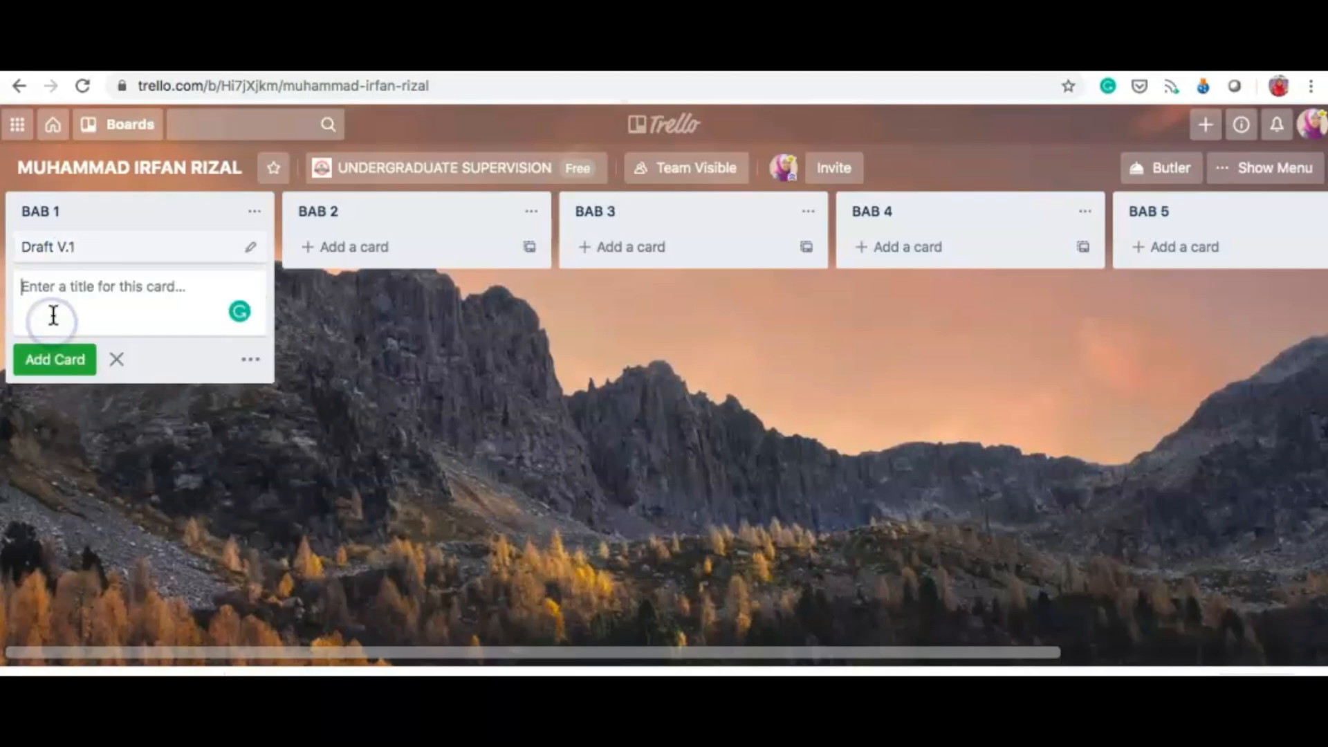
click(89, 256)
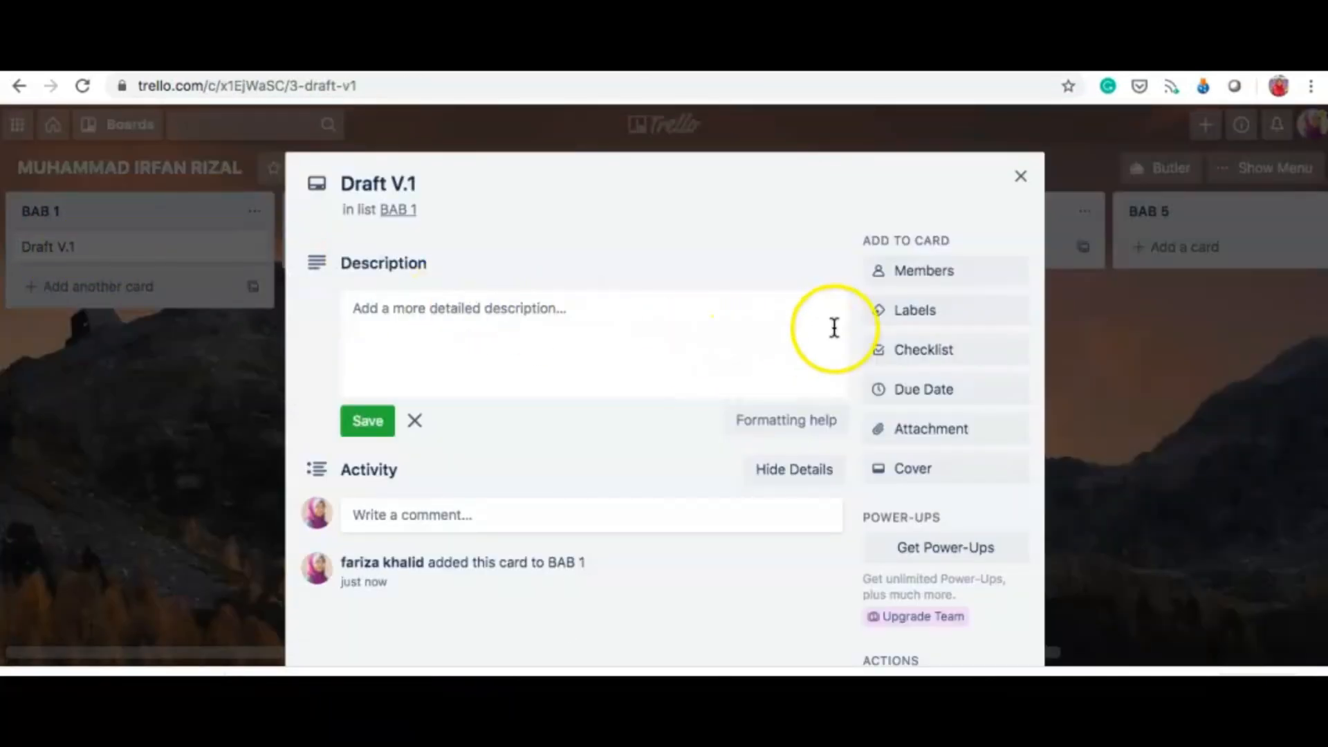
Step: Attach ONLINE PLATFOR FOR SUPERVISION.pptx from the computer to the card, then close it
click(931, 431)
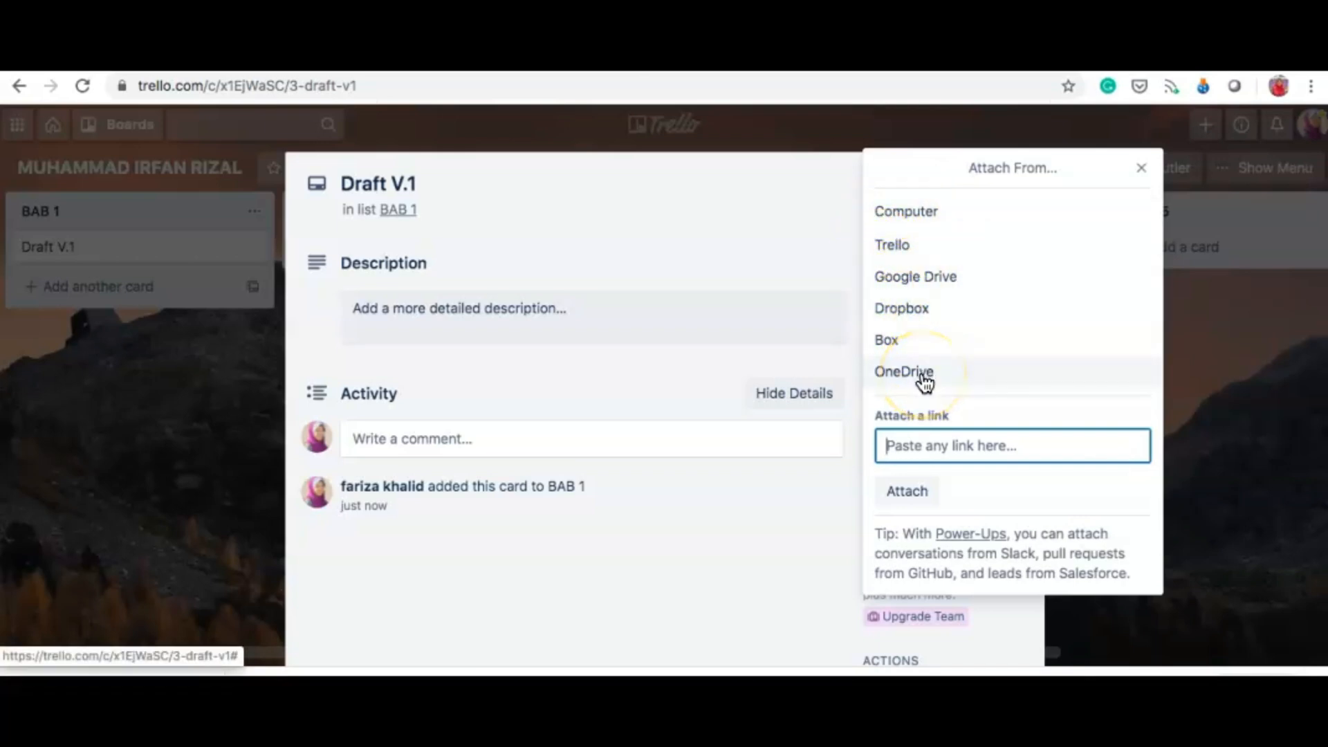
click(904, 205)
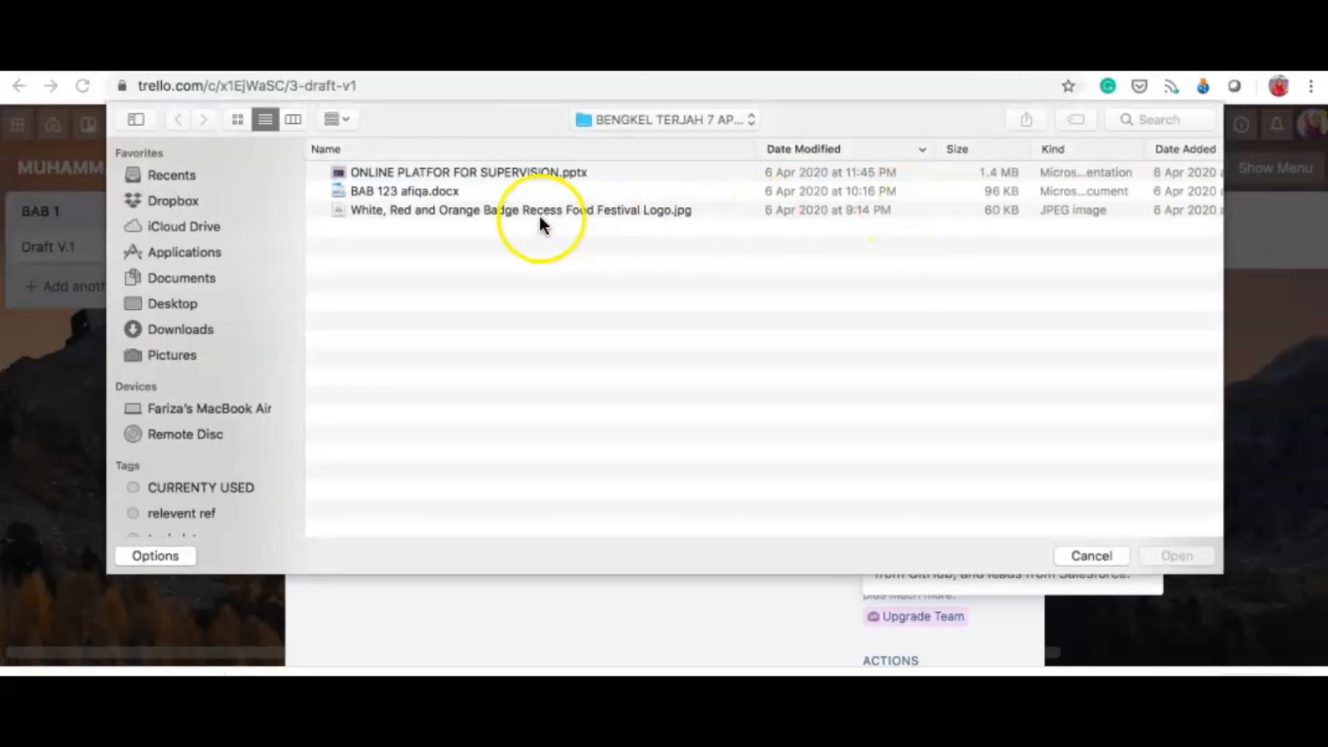
double_click(496, 170)
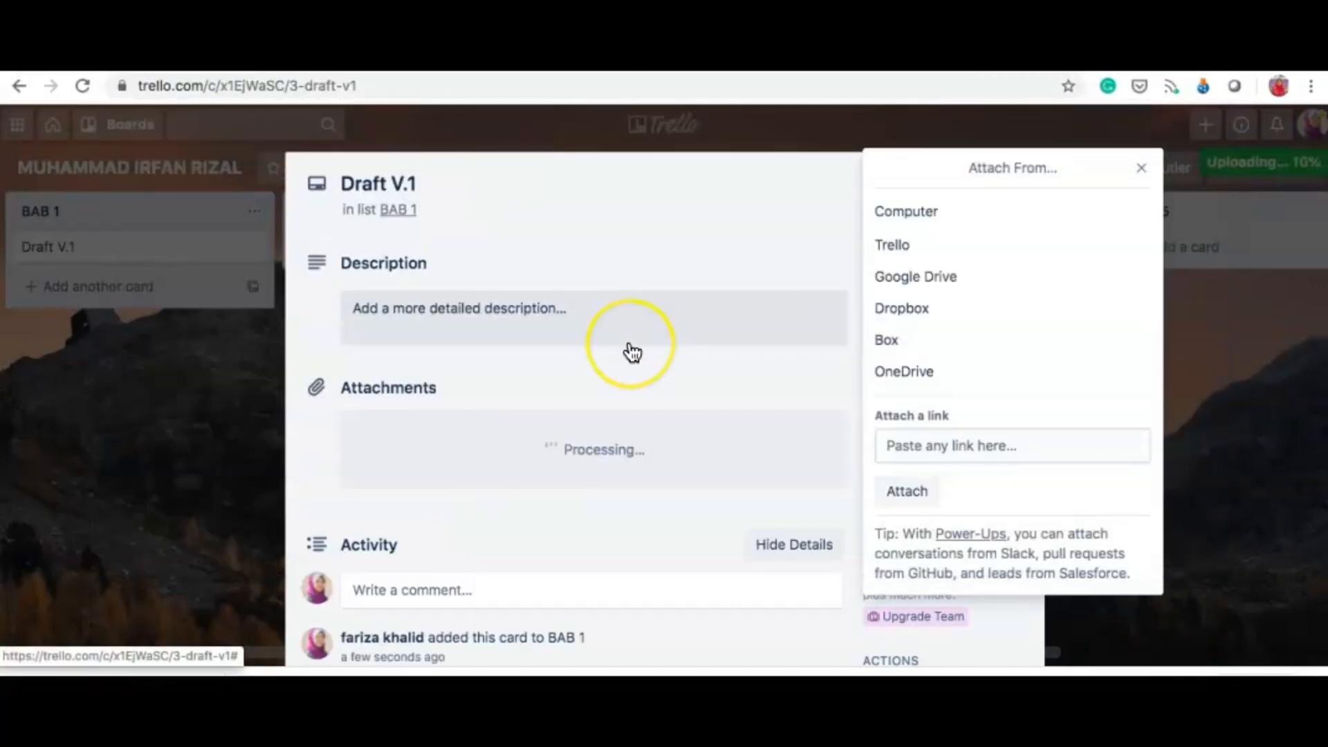
click(1141, 168)
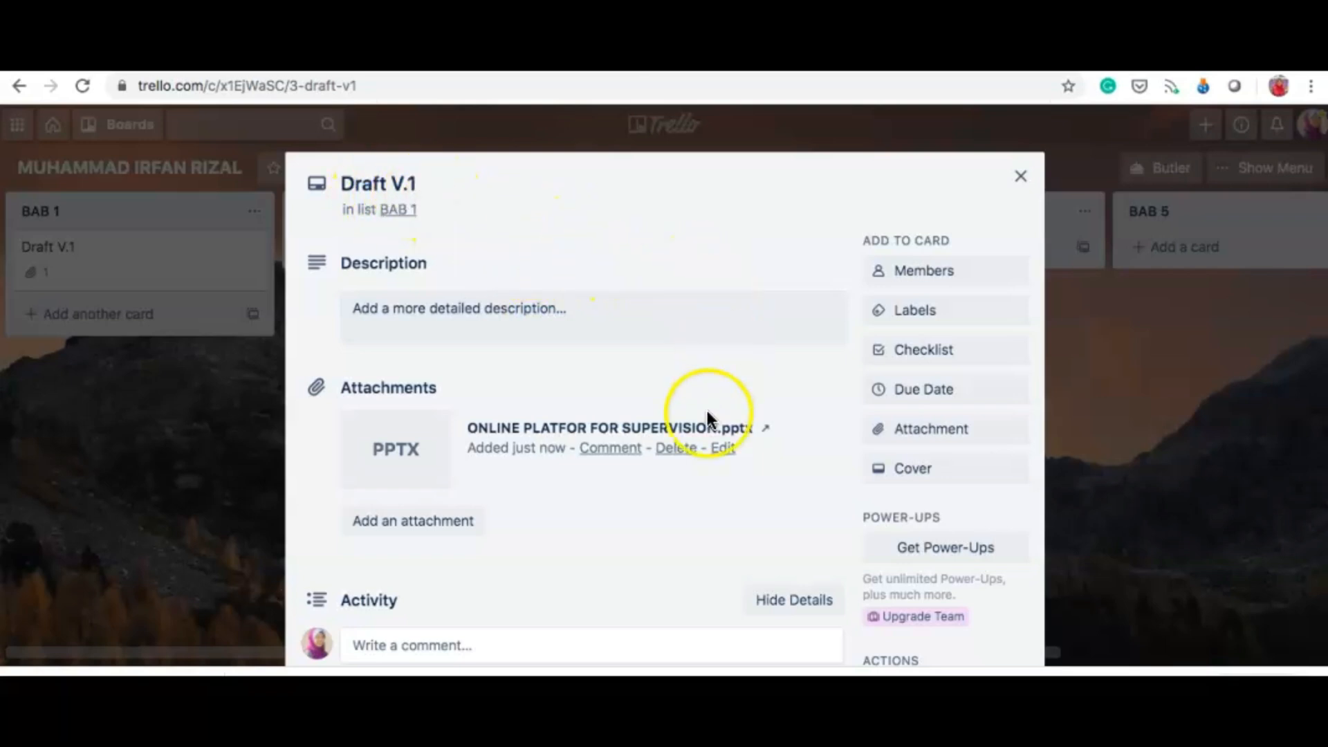
scroll(662, 541, down, 2)
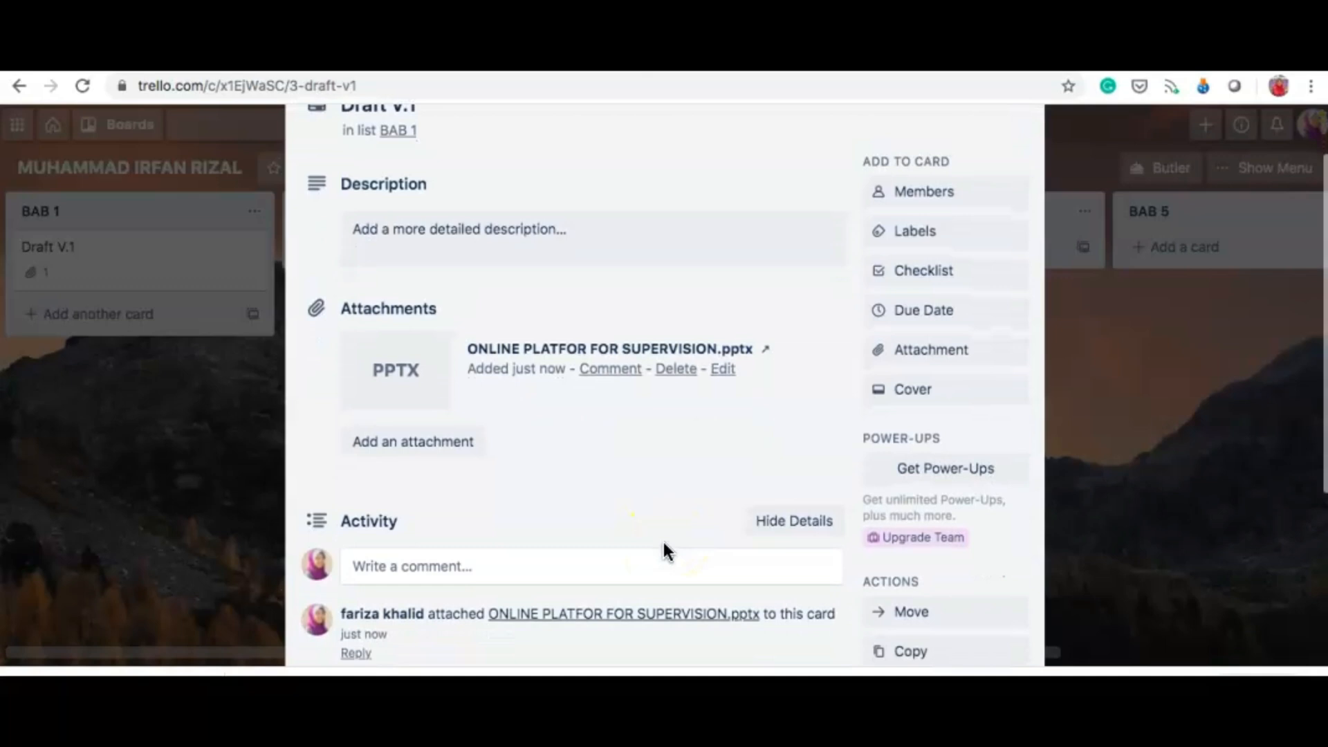
scroll(662, 546, up, 2)
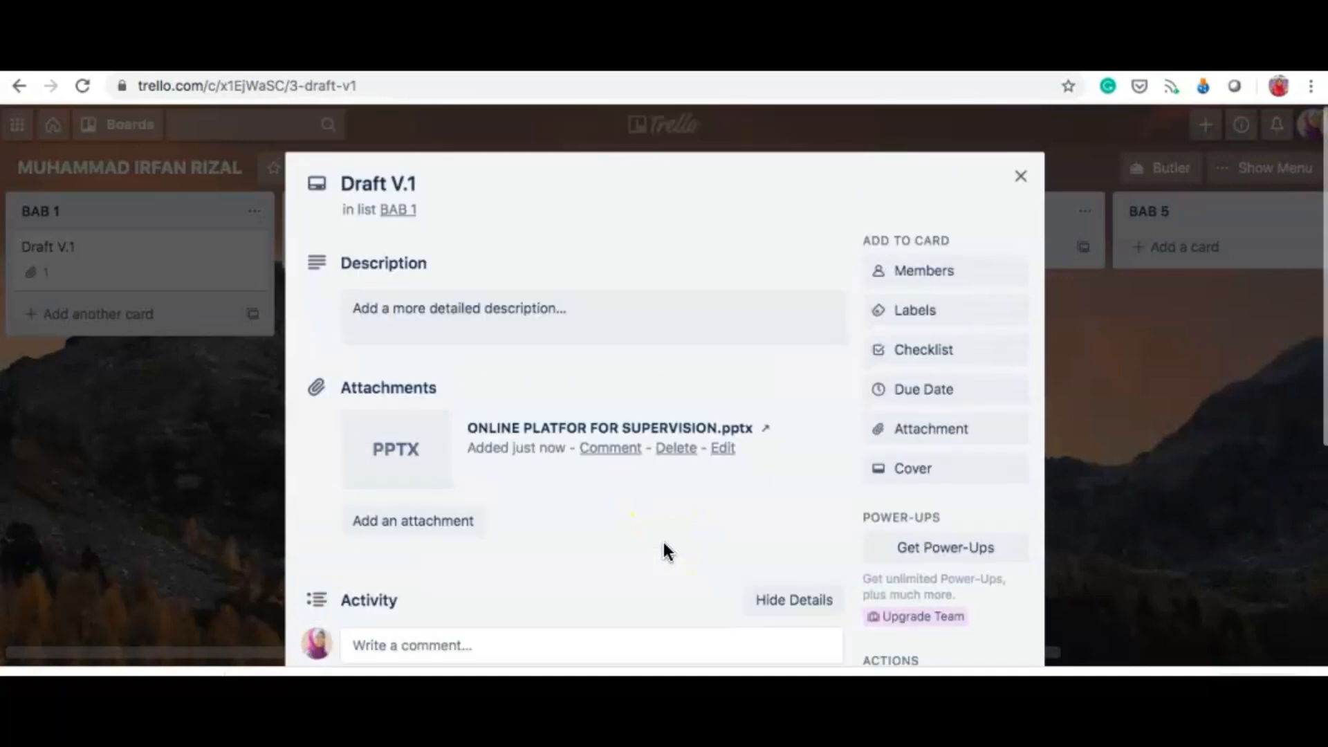
click(1022, 175)
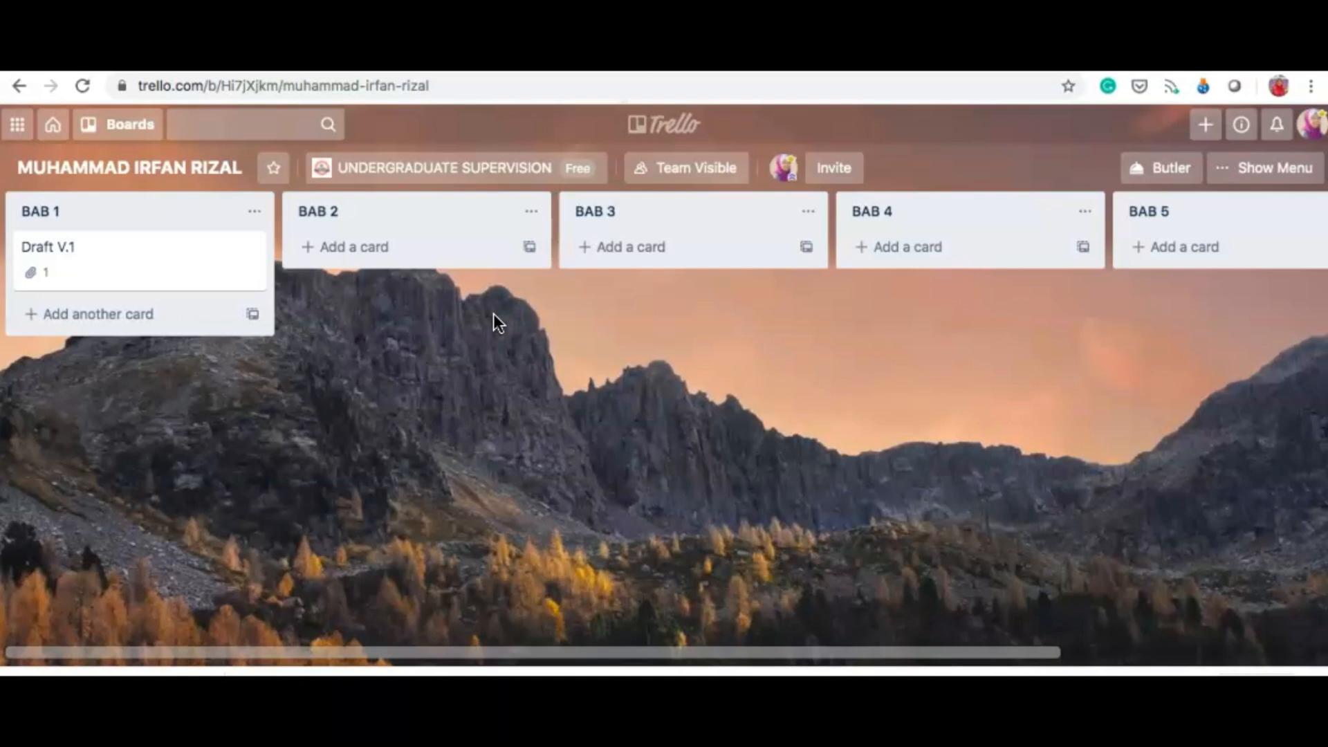
Step: Open the Draft V.1 card in BAB 1 to view its attached presentation
click(74, 258)
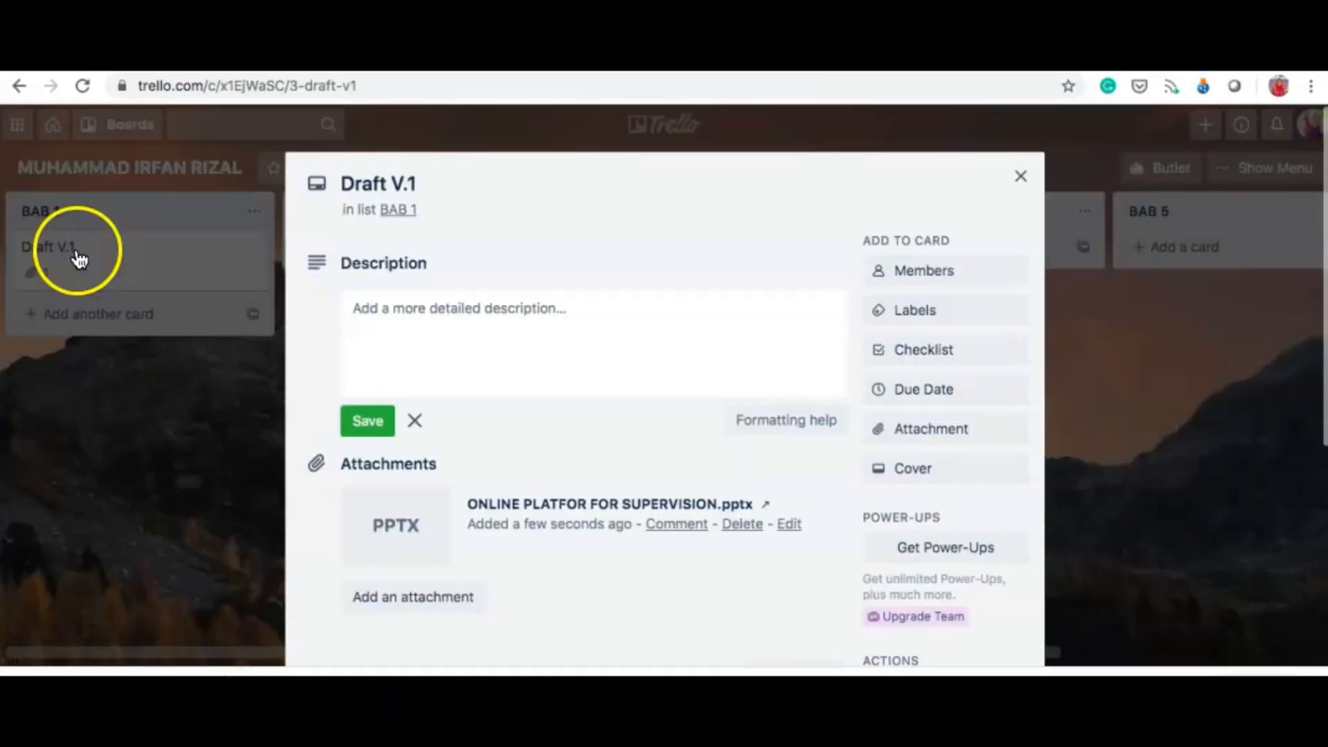
Step: Add a checklist to Draft V.1 with the first item 'Baca artikel berkaitan Digital Citizenship'
click(898, 354)
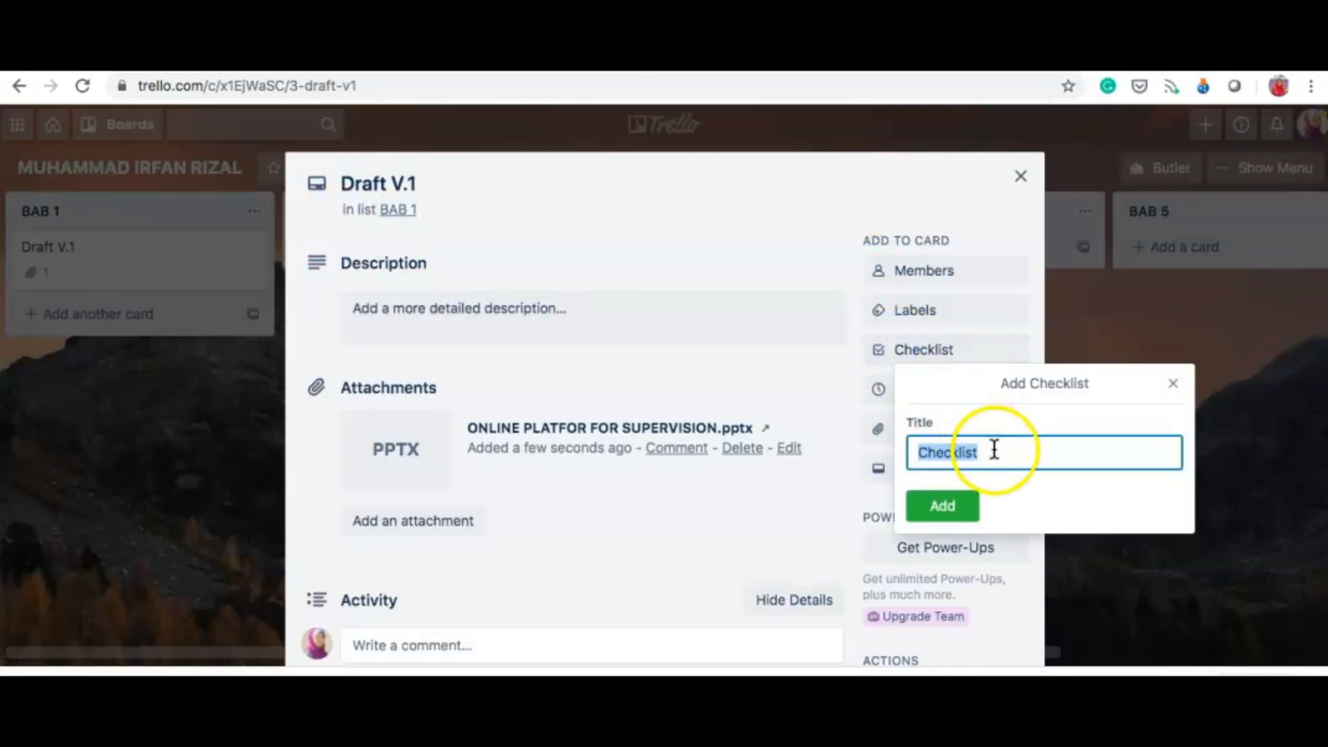
click(943, 509)
scroll(515, 551, down, 2)
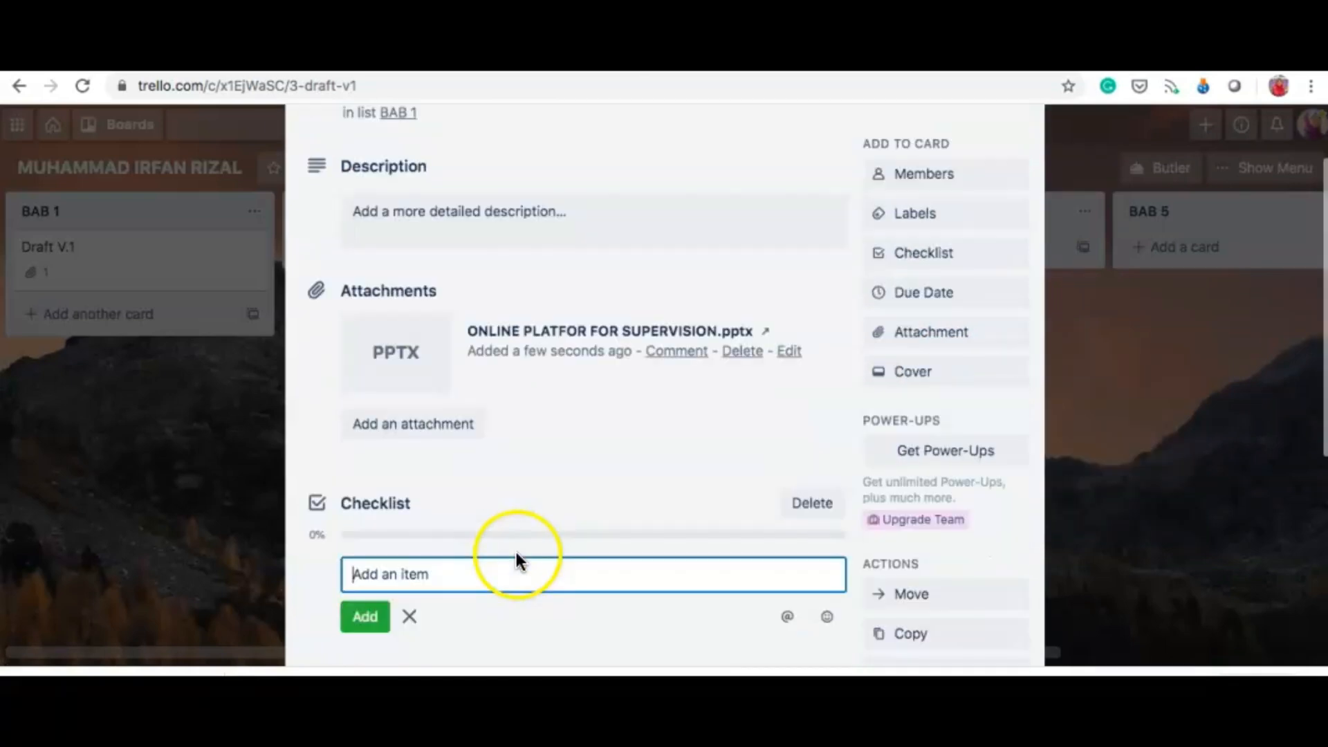
scroll(516, 552, down, 1)
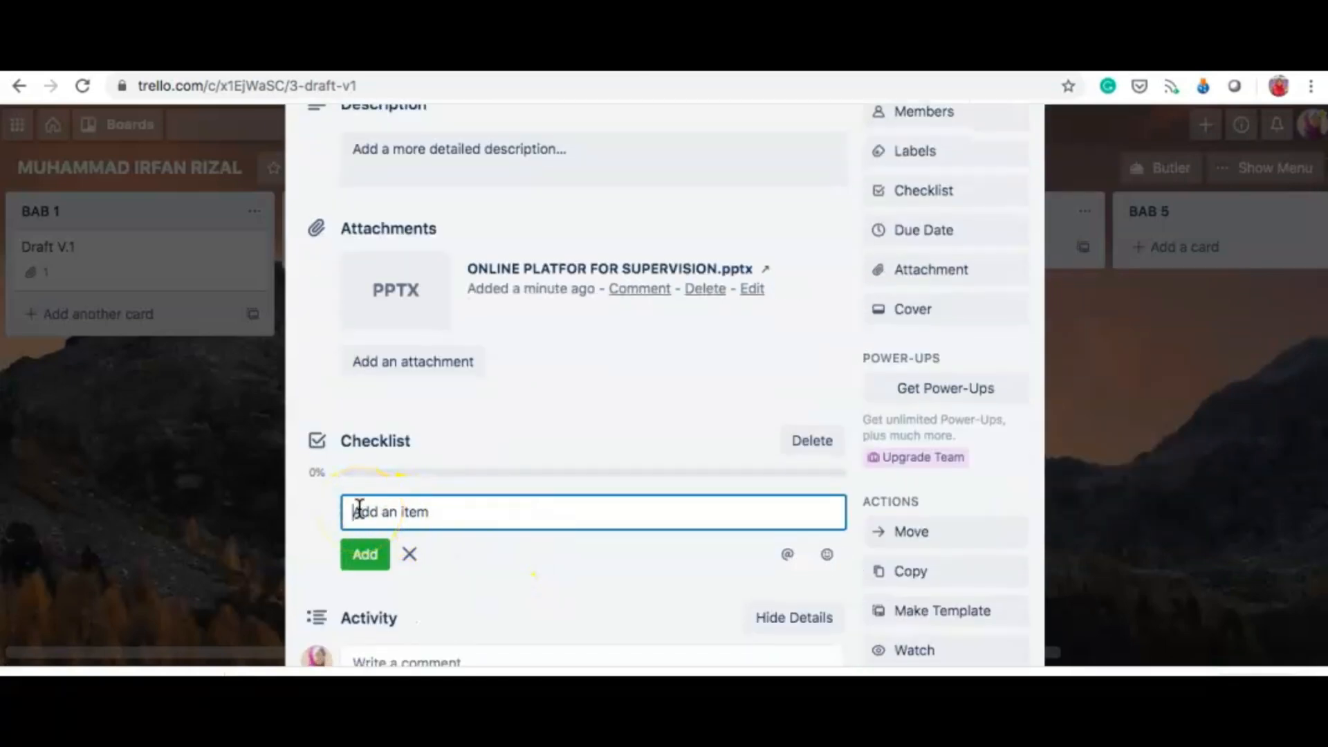
drag(435, 513, 355, 512)
text(Baca artikel berkaitan)
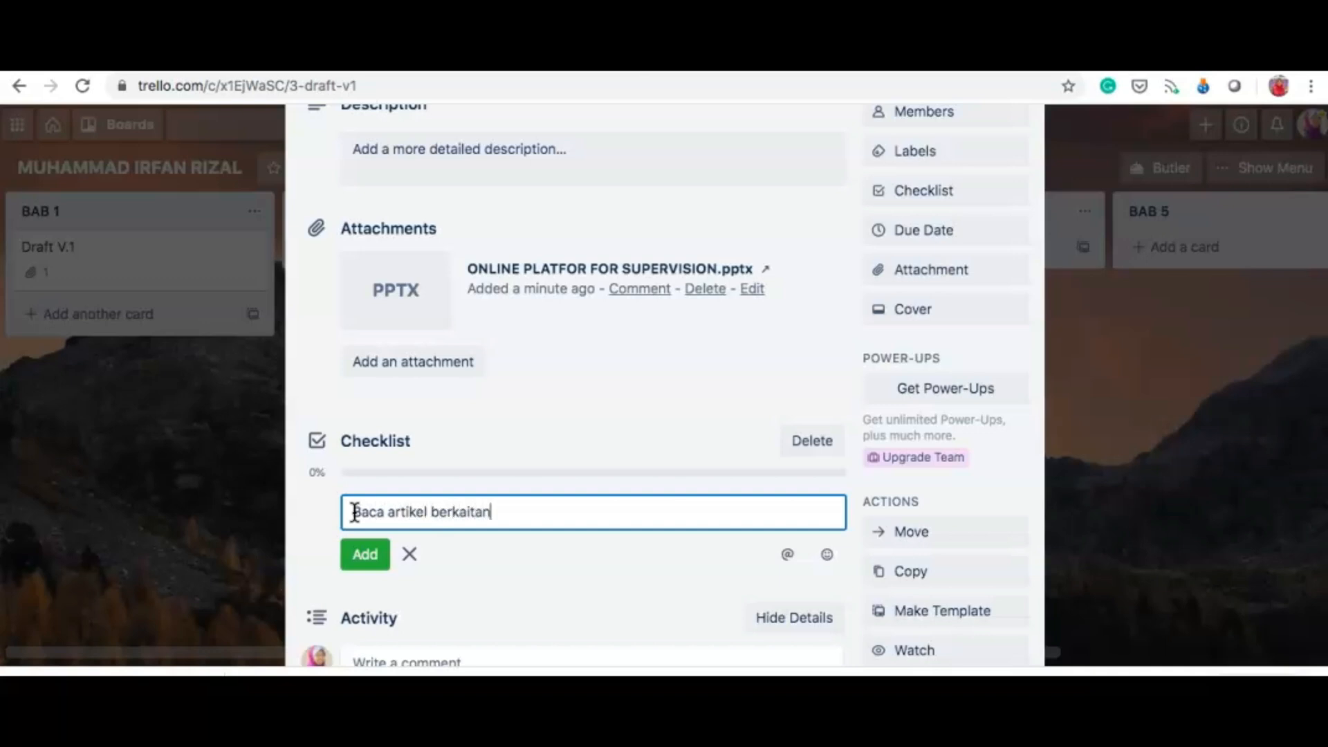
text( Digital Citize)
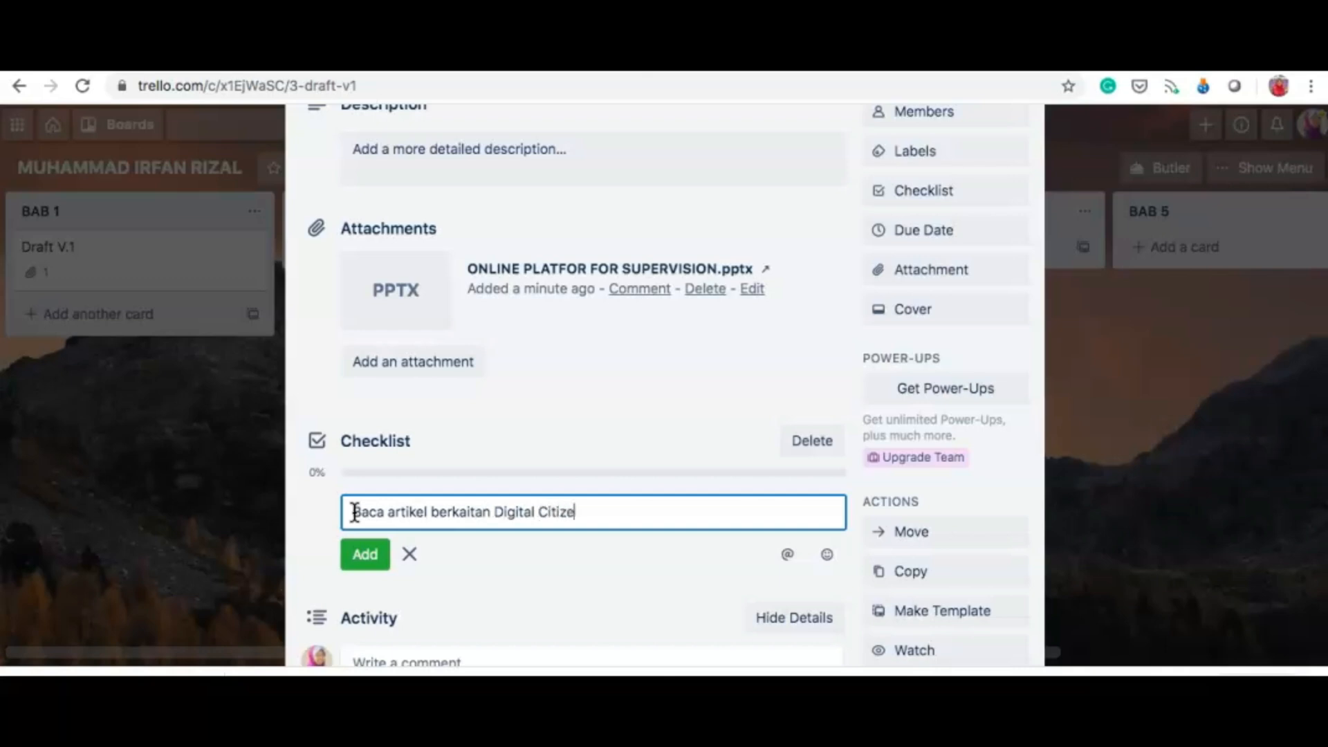
text(nship)
click(364, 554)
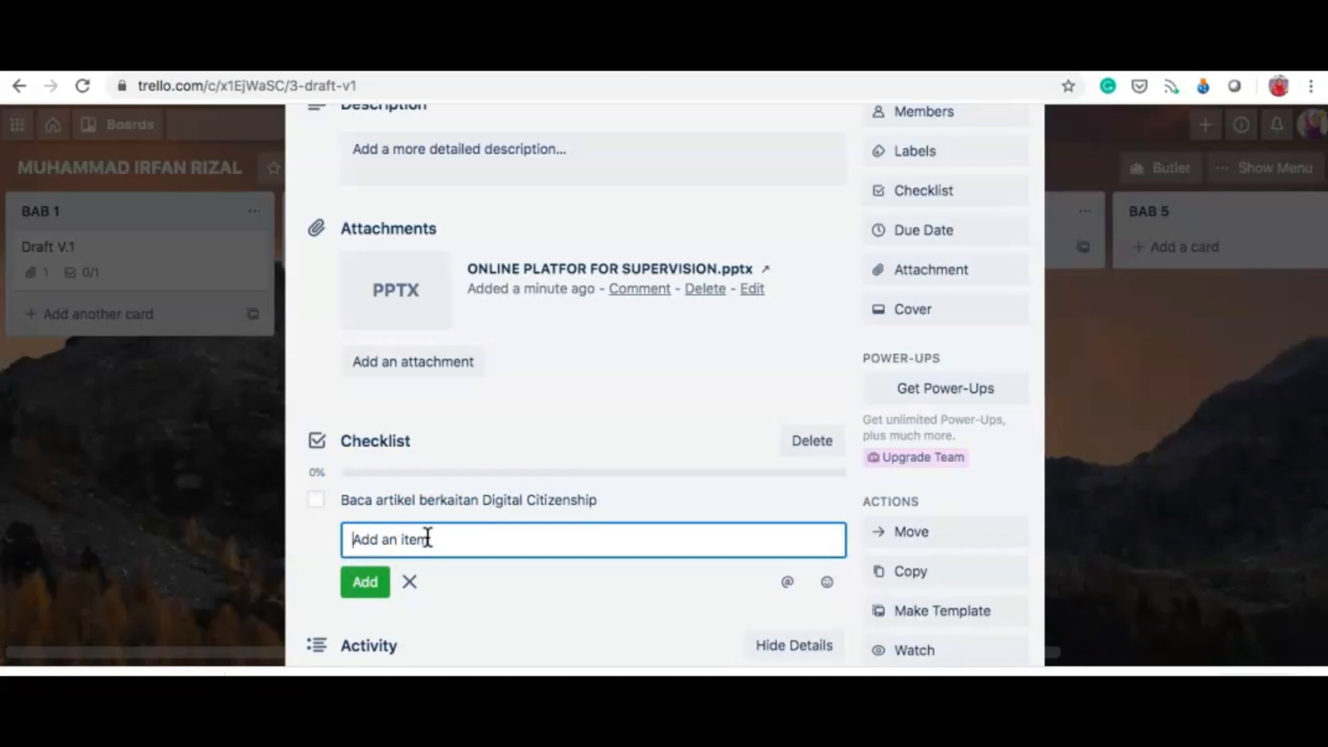
Step: Add 'Bina penulisan sintesis' and 'Tulis pernyataan masalah' as the next checklist items
text(Bina penulisan sintesis)
click(367, 582)
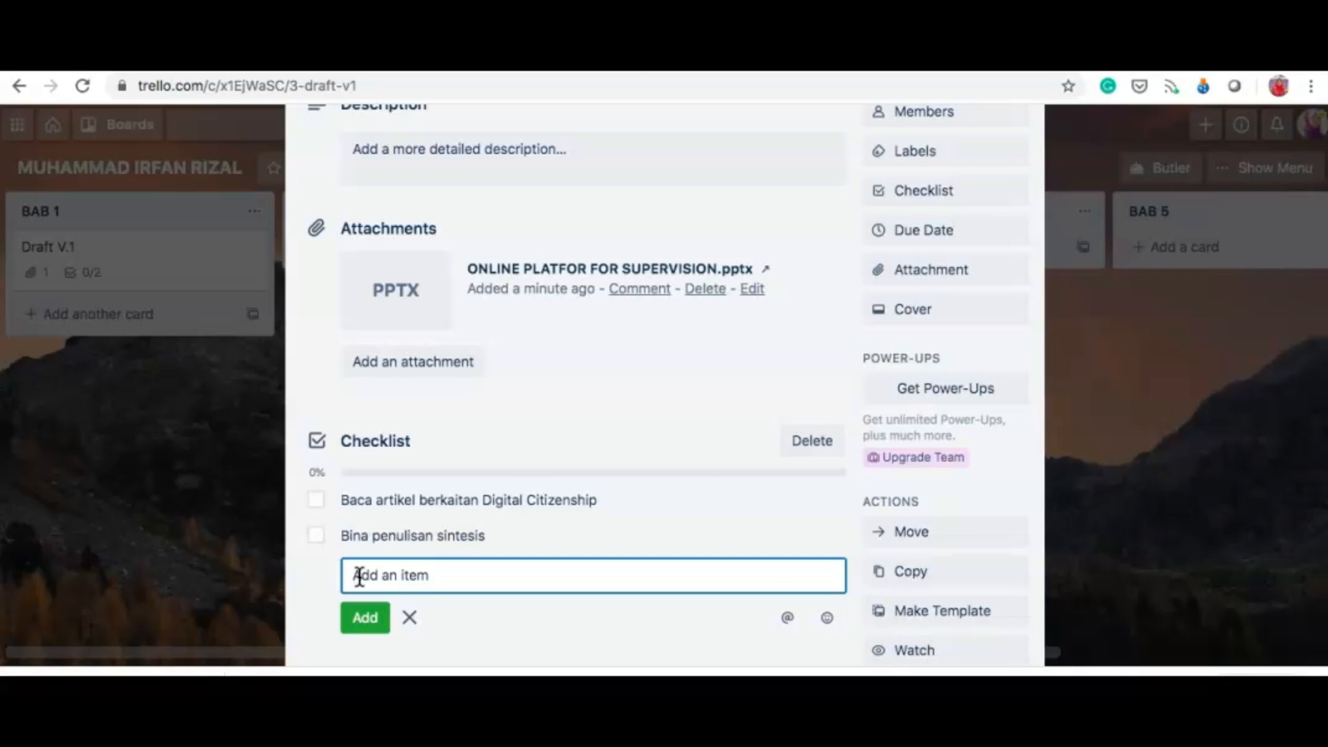
text(Tulis penrnyataan masa)
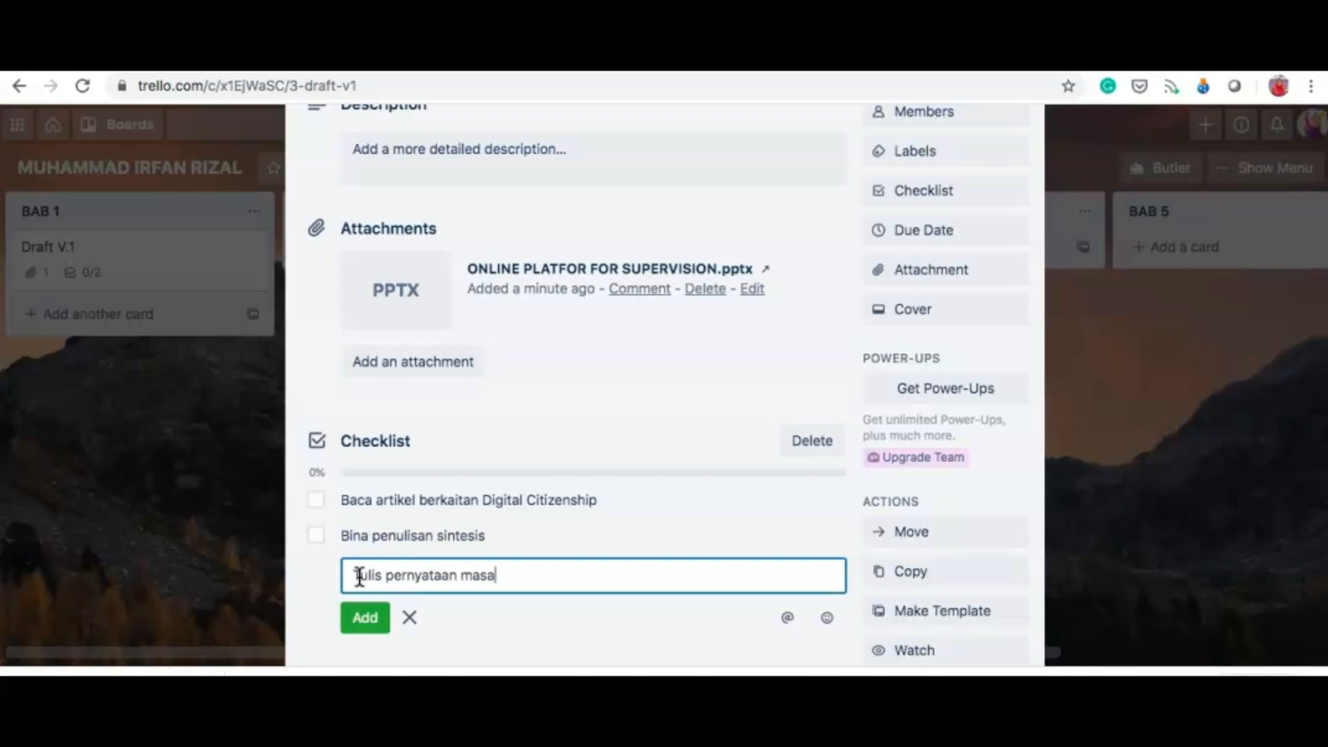
text(lah)
click(363, 617)
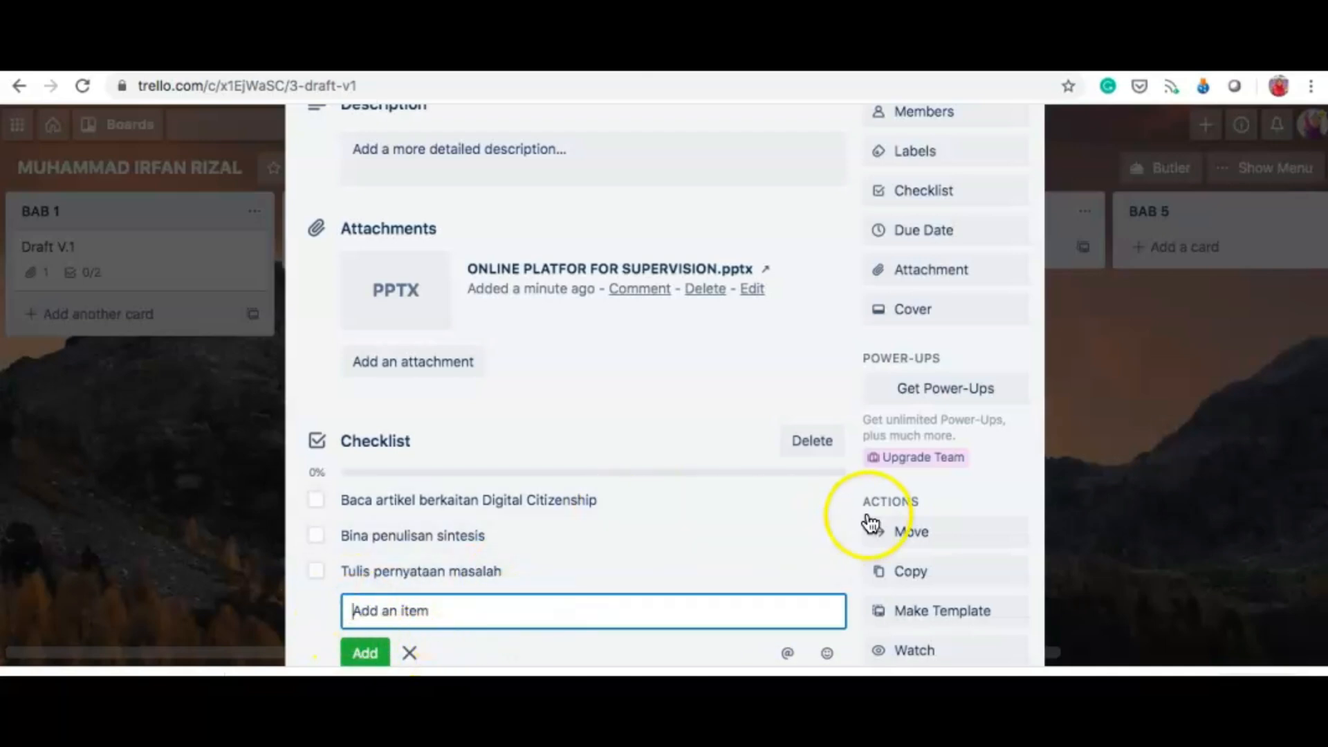
scroll(532, 413, down, 2)
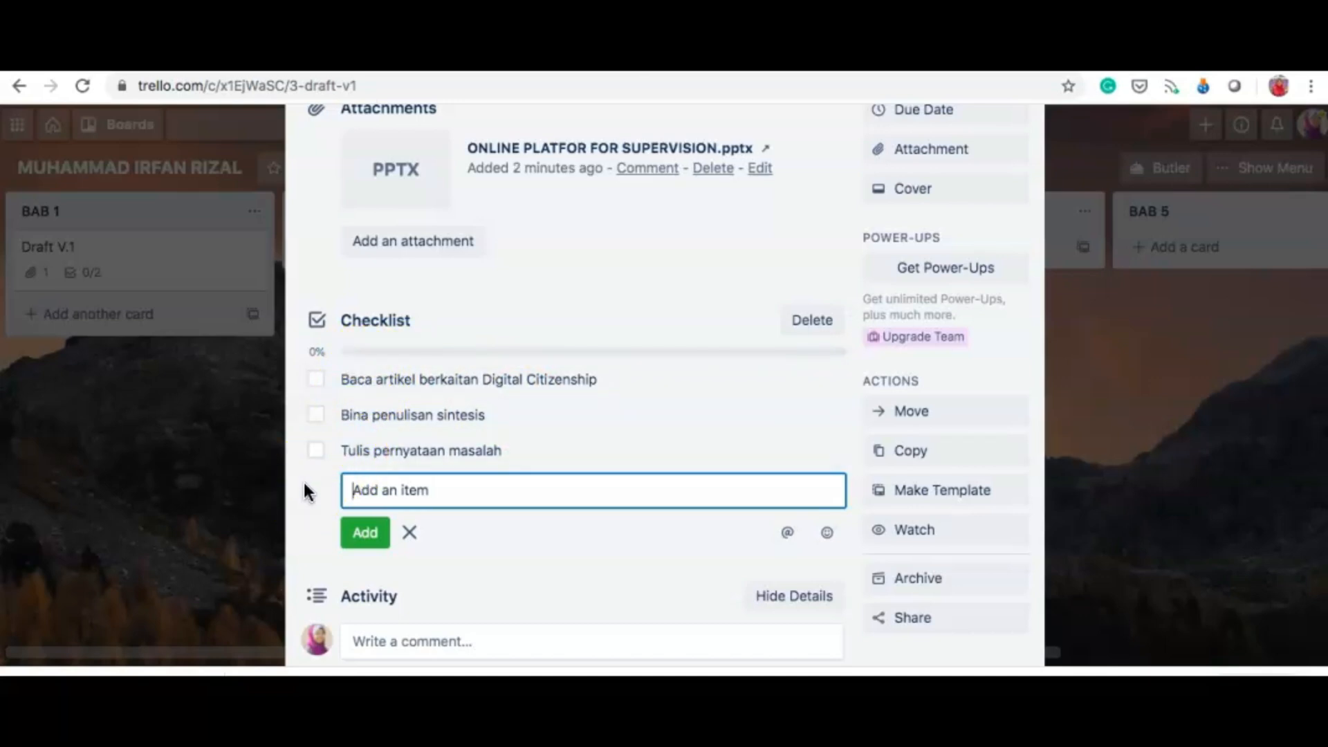
click(319, 382)
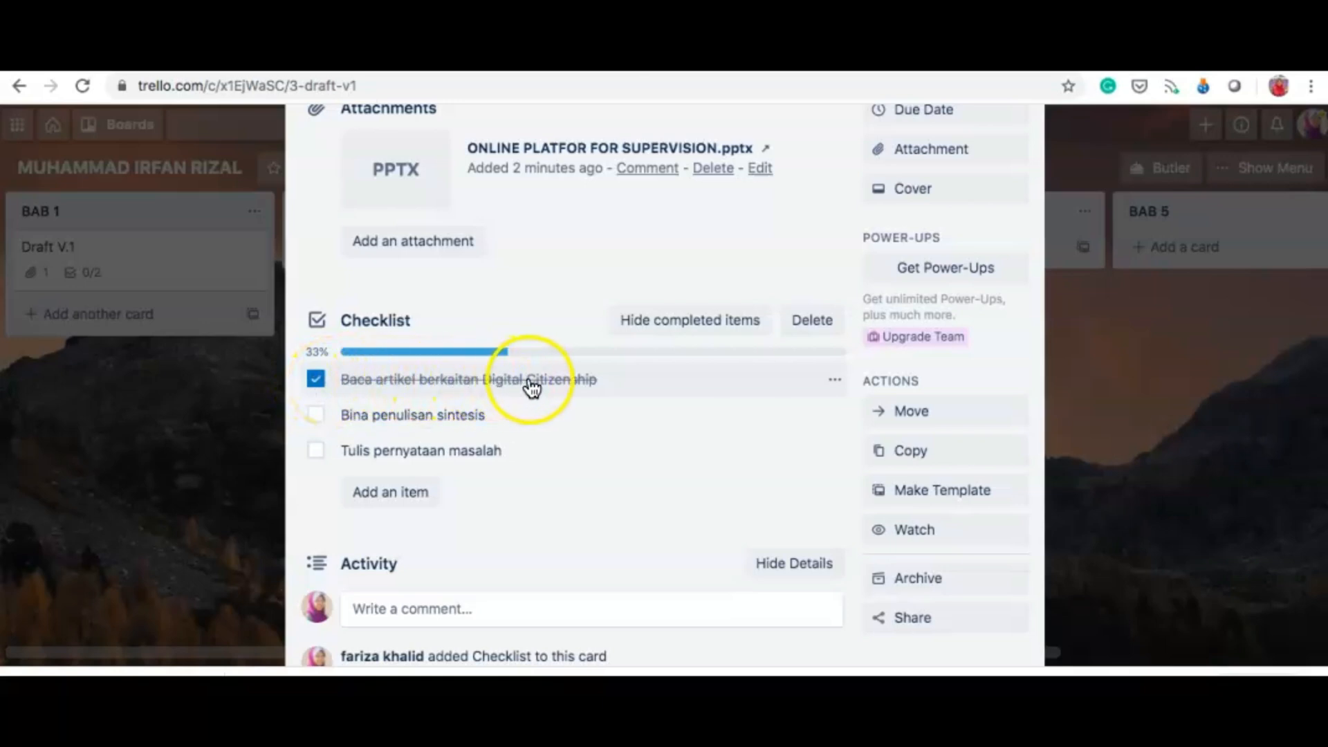
Step: Tick only the Digital Citizenship item, leaving Bina penulisan sintesis and Tulis pernyataan masalah unticked
click(315, 381)
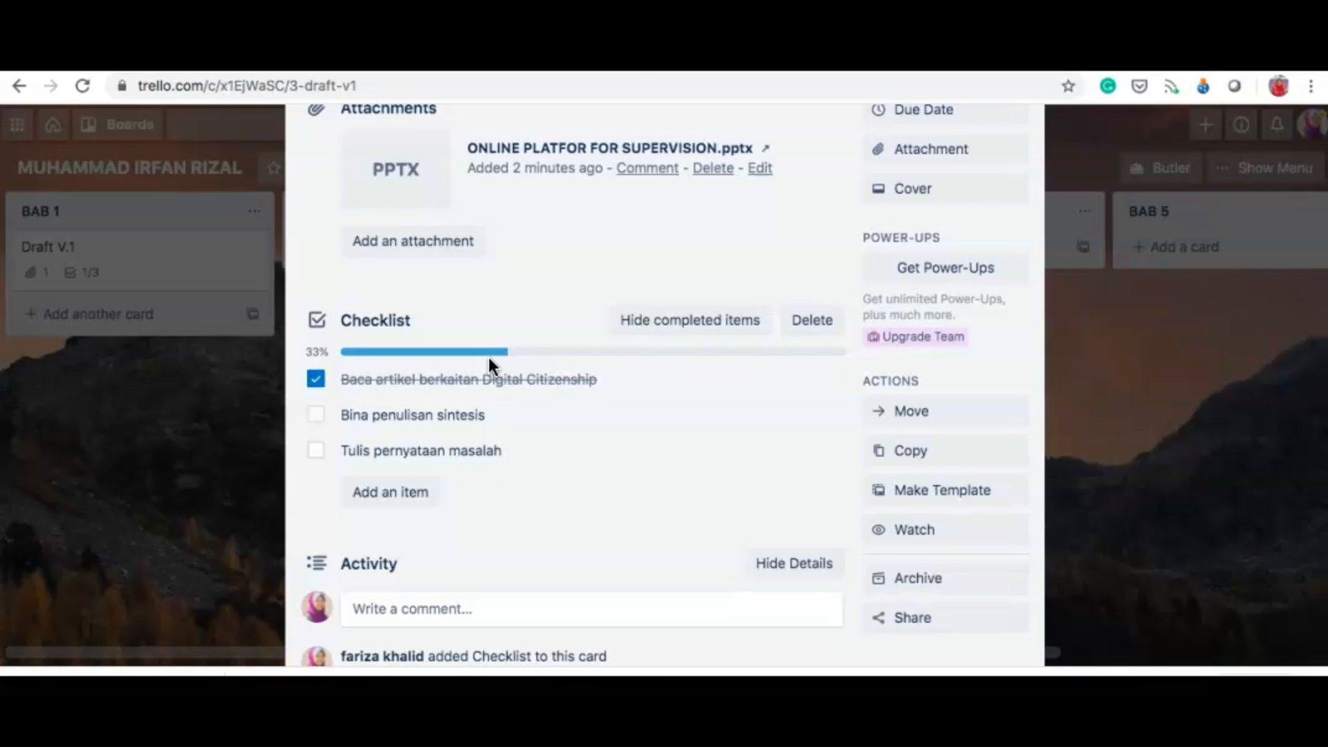
click(315, 415)
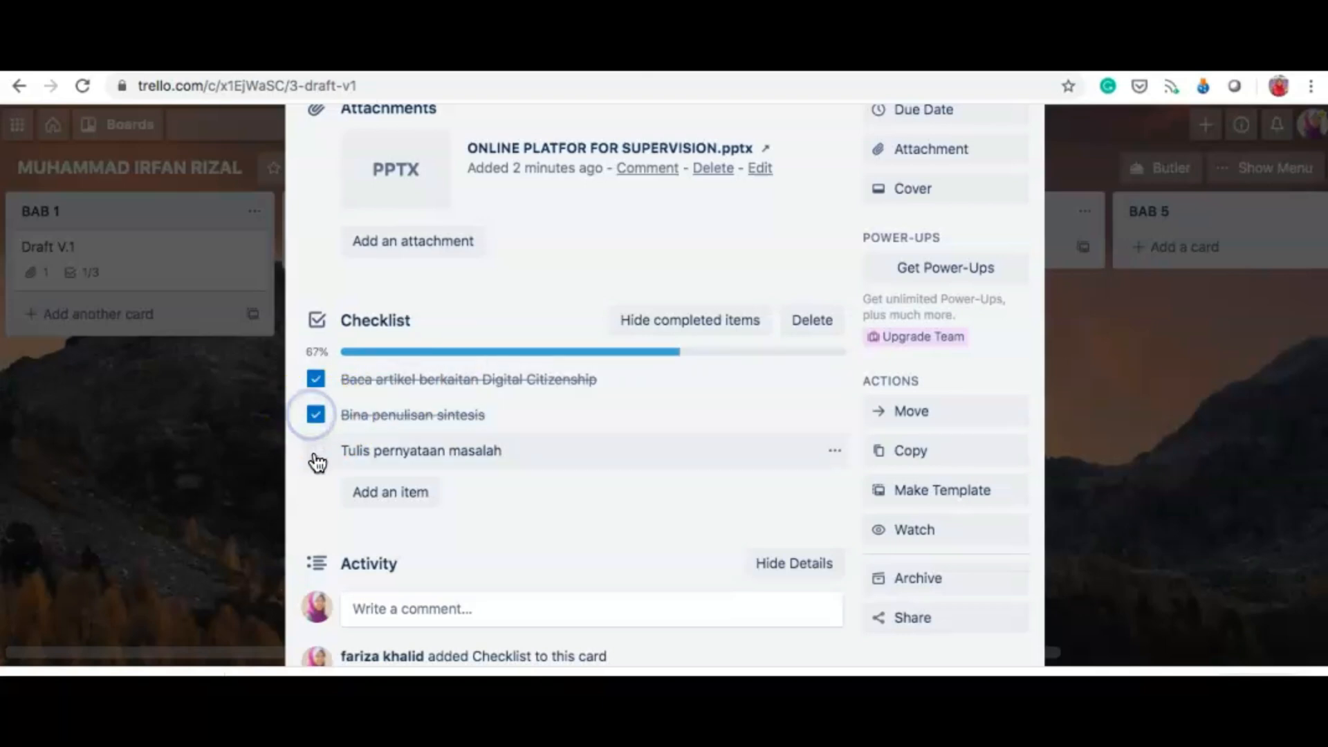
click(315, 452)
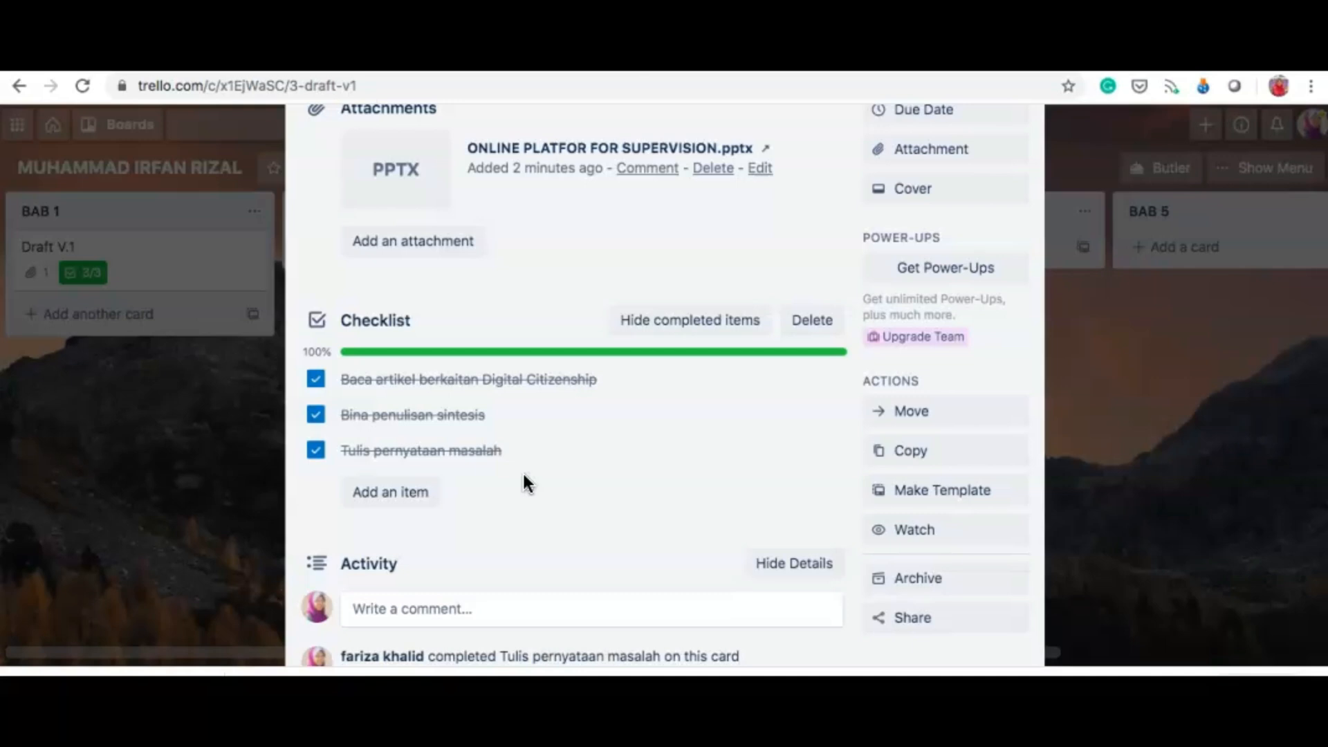
click(315, 450)
click(315, 414)
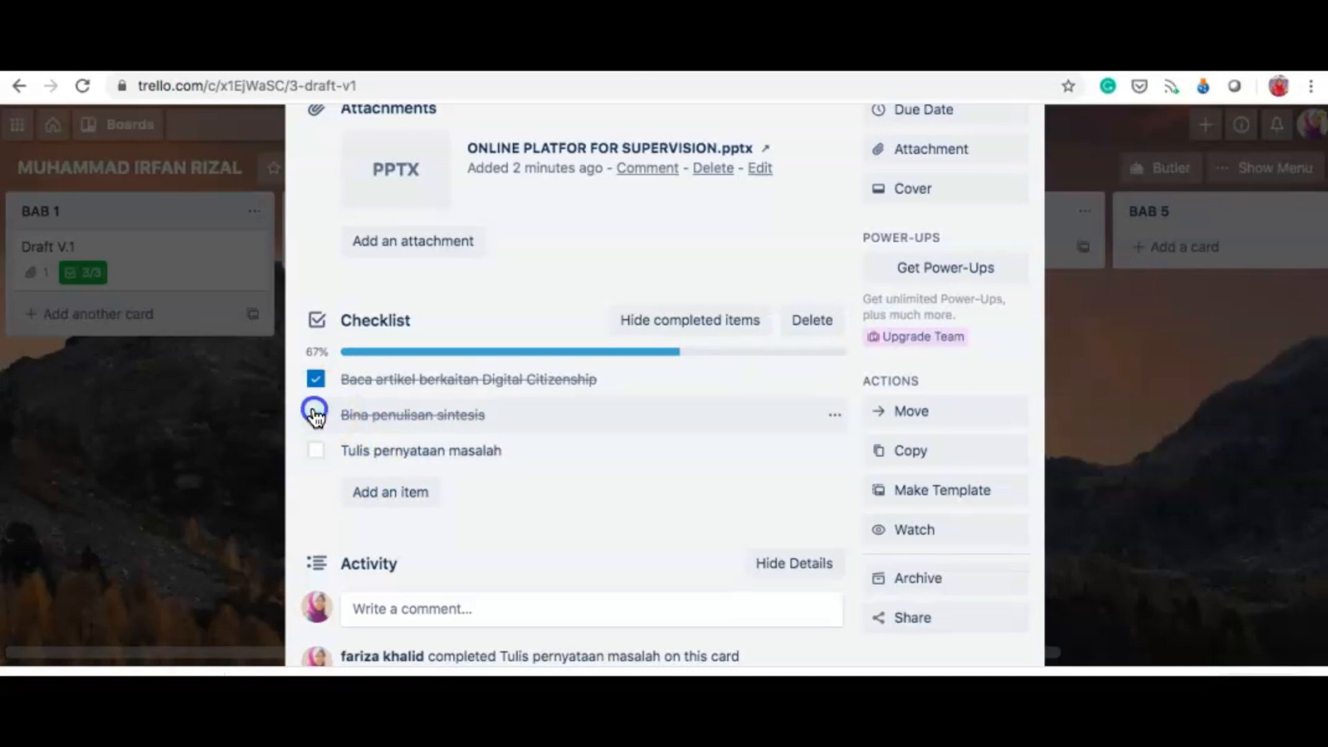
scroll(977, 194, up, 1)
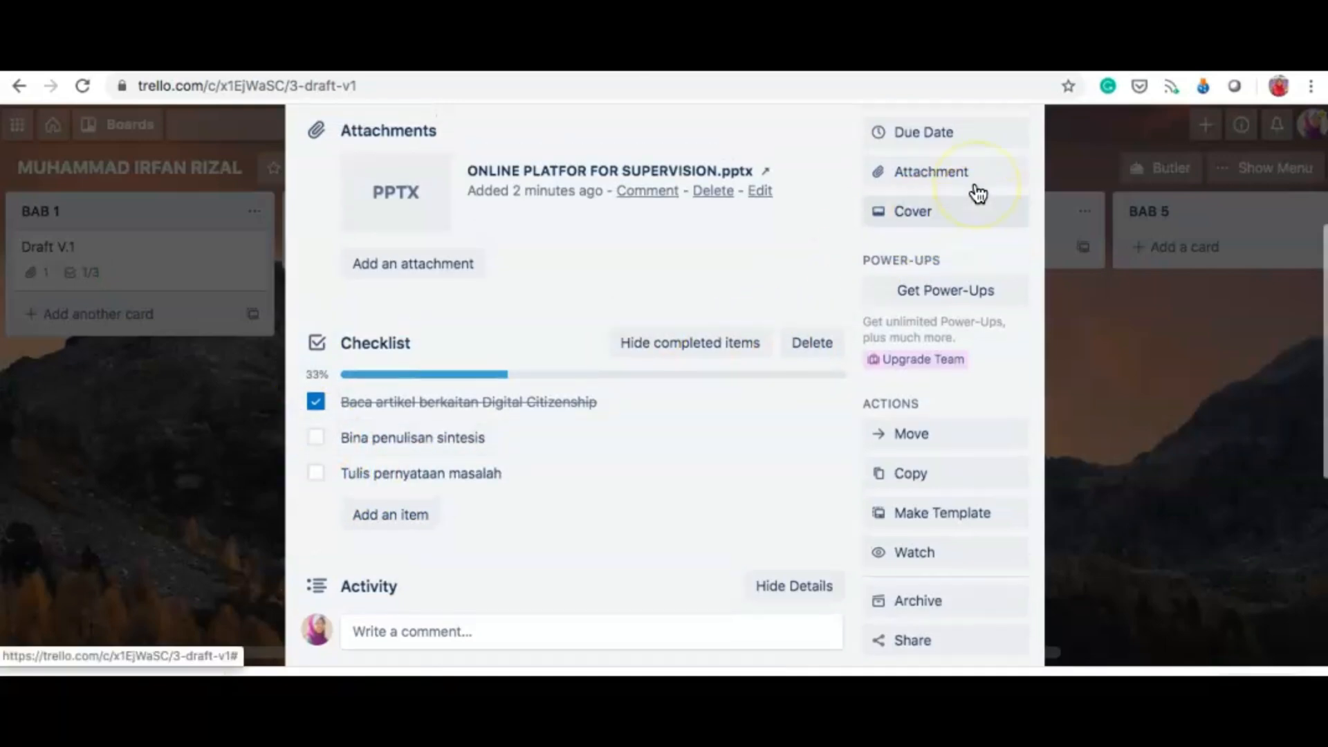
scroll(977, 194, up, 3)
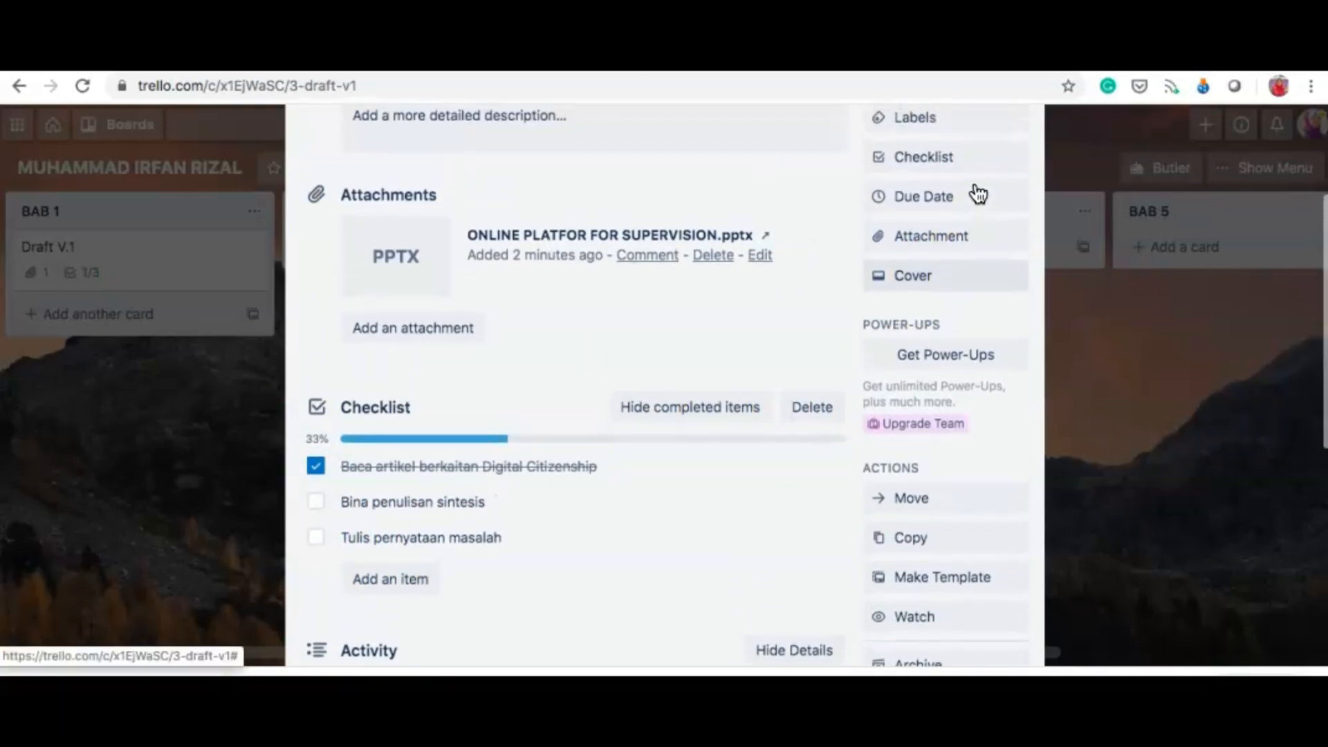
Step: Set Draft V.1's due date to 30 April 2020, 09:00, with a 2 Days Before reminder
click(904, 220)
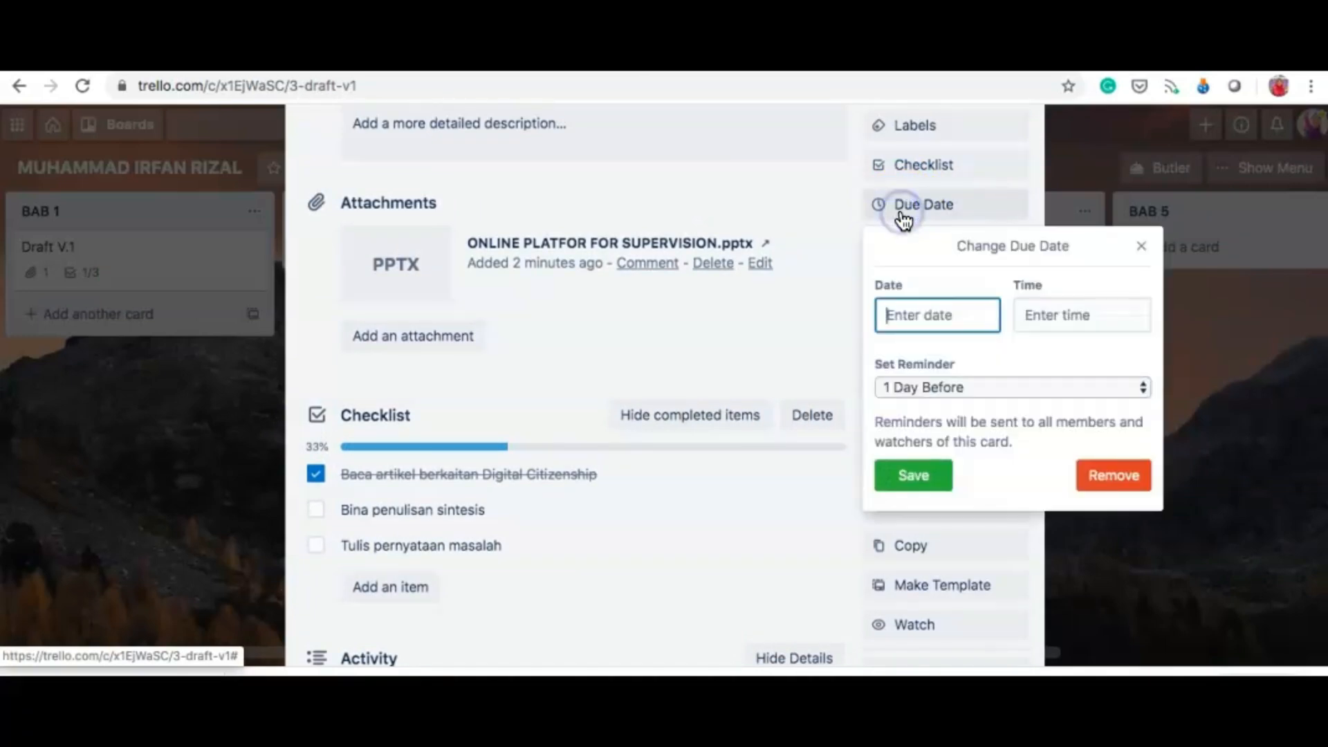
click(902, 313)
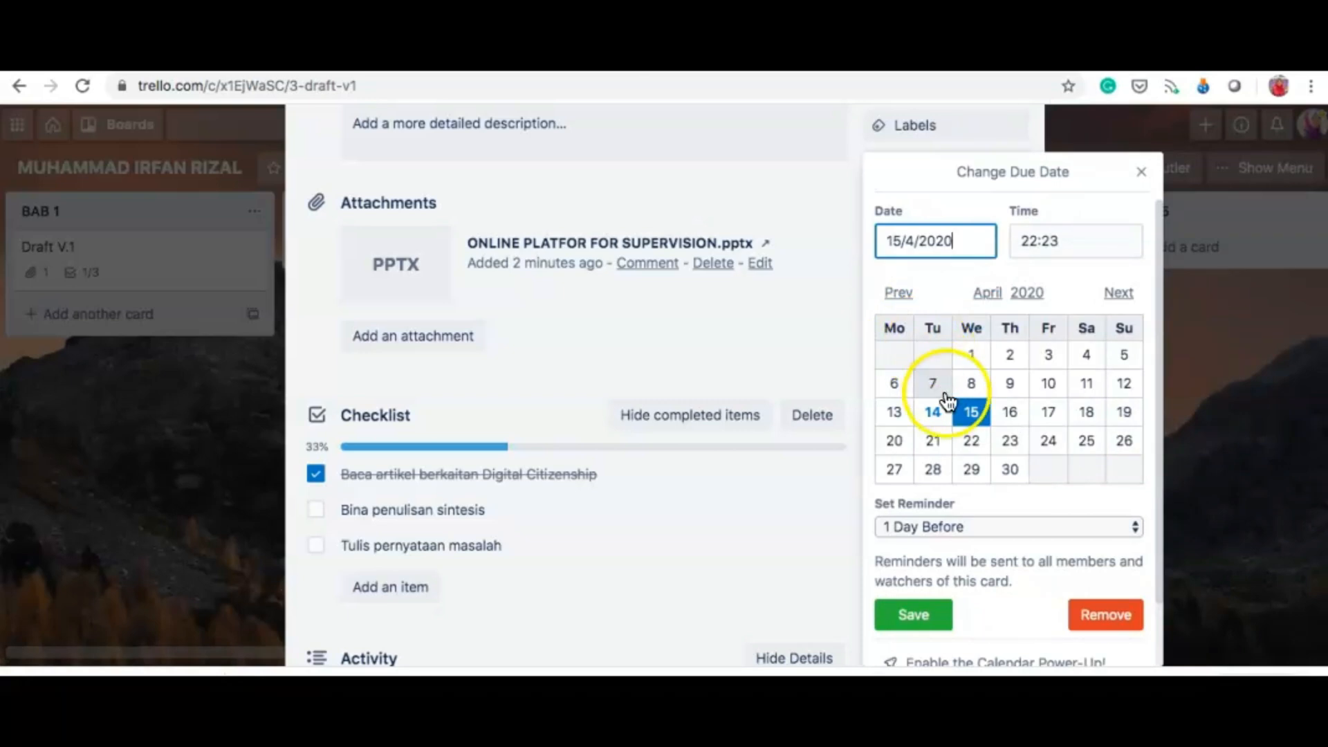
click(1010, 472)
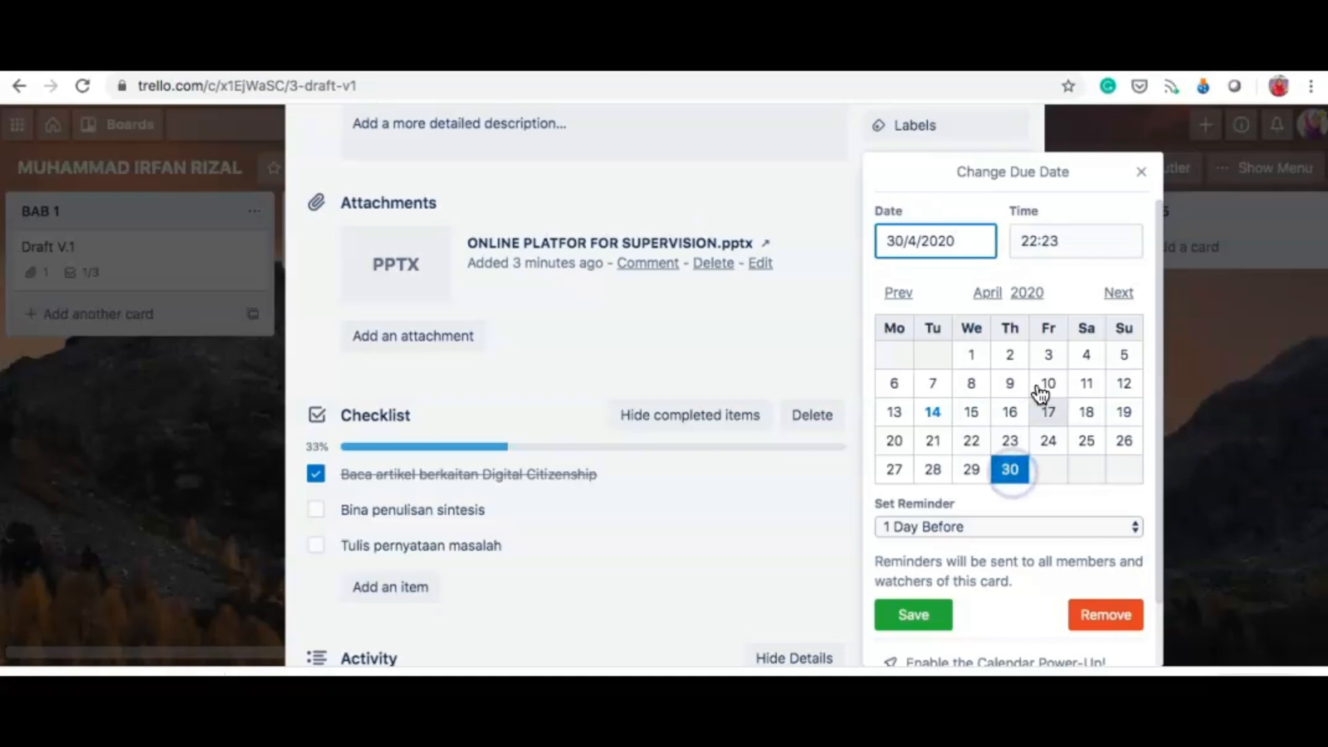
click(1045, 241)
click(1067, 240)
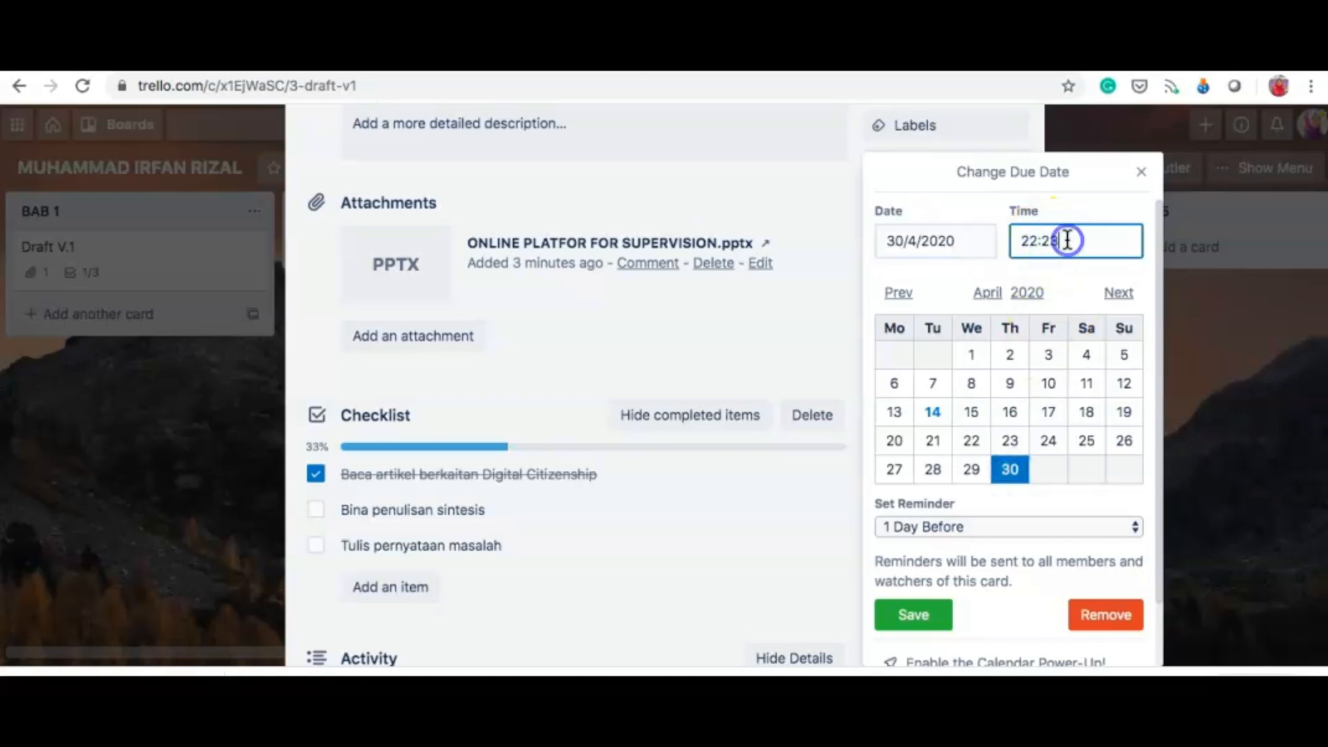
key(BackSpace)
key(BackSpace)
key(BackSpace)
key(BackSpace)
key(BackSpace)
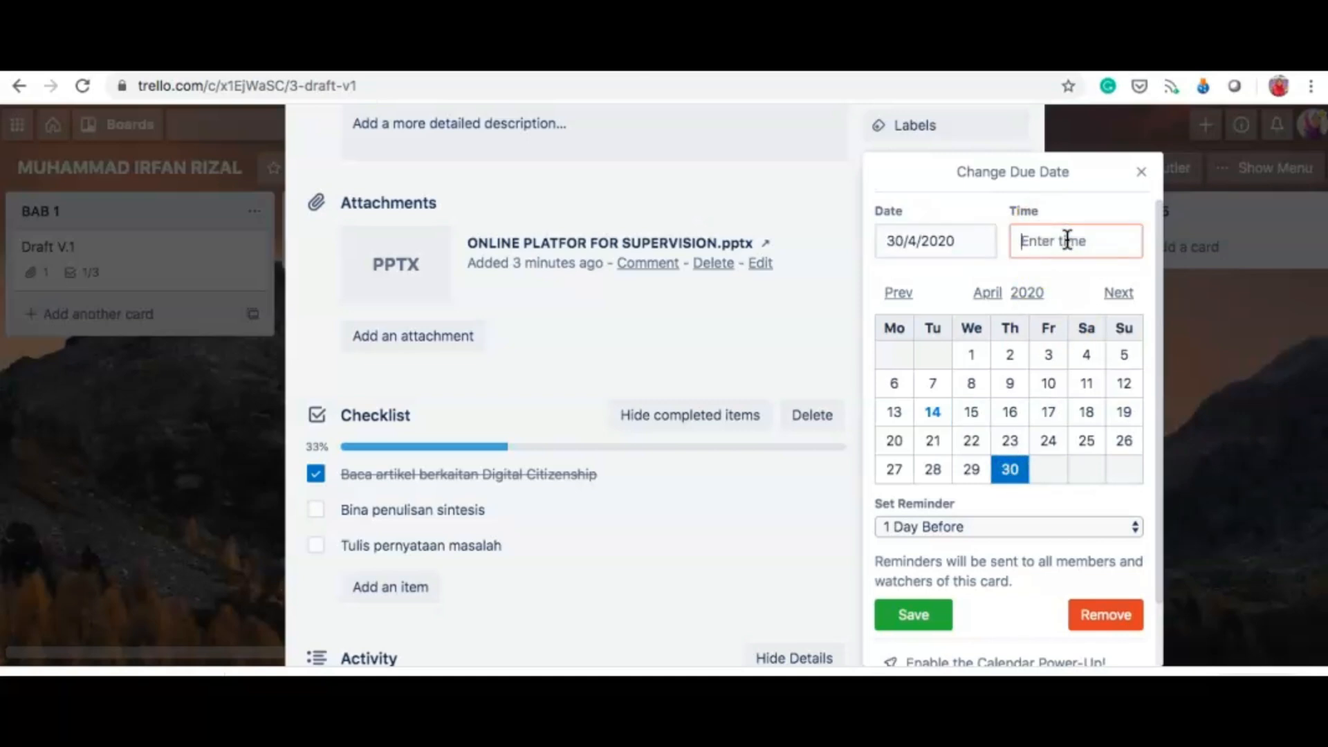
text(09)
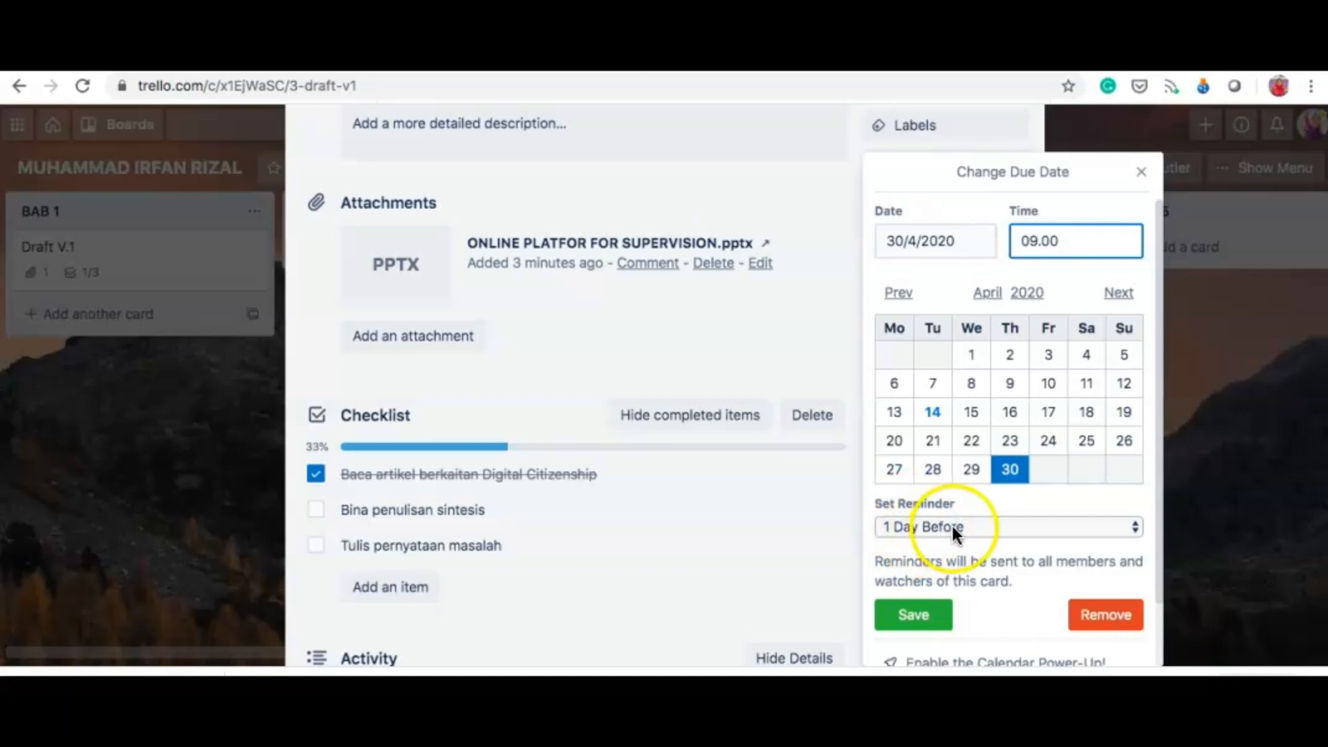
click(1134, 527)
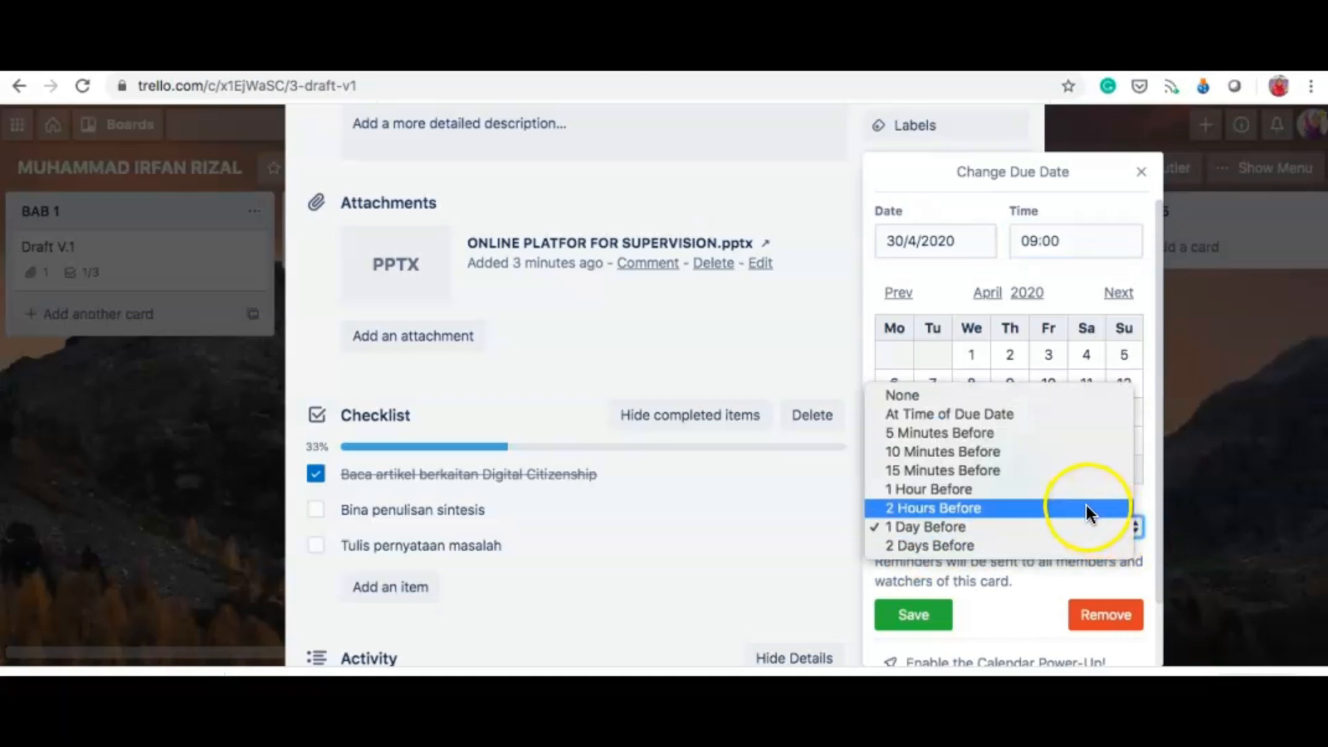
click(1060, 546)
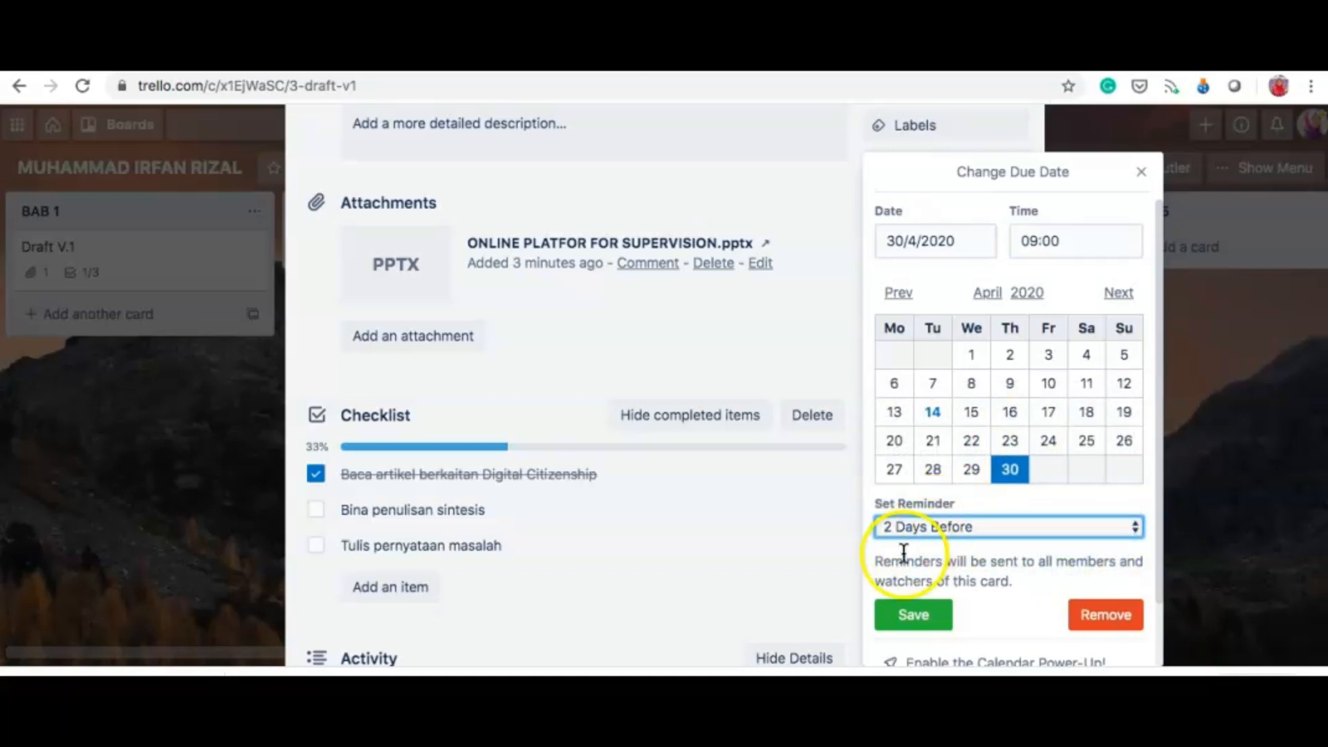
click(914, 619)
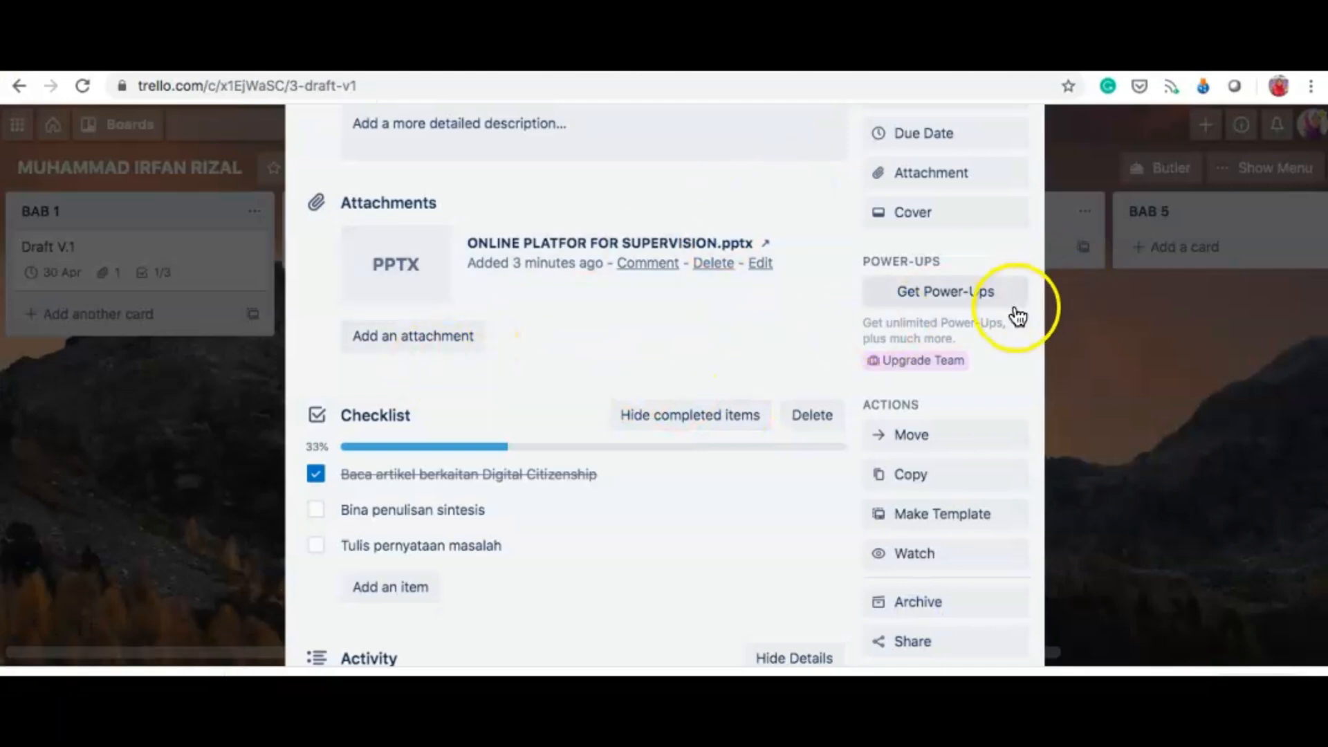
Step: Tick Draft V.1's due date as complete and close the card
scroll(1017, 304, up, 5)
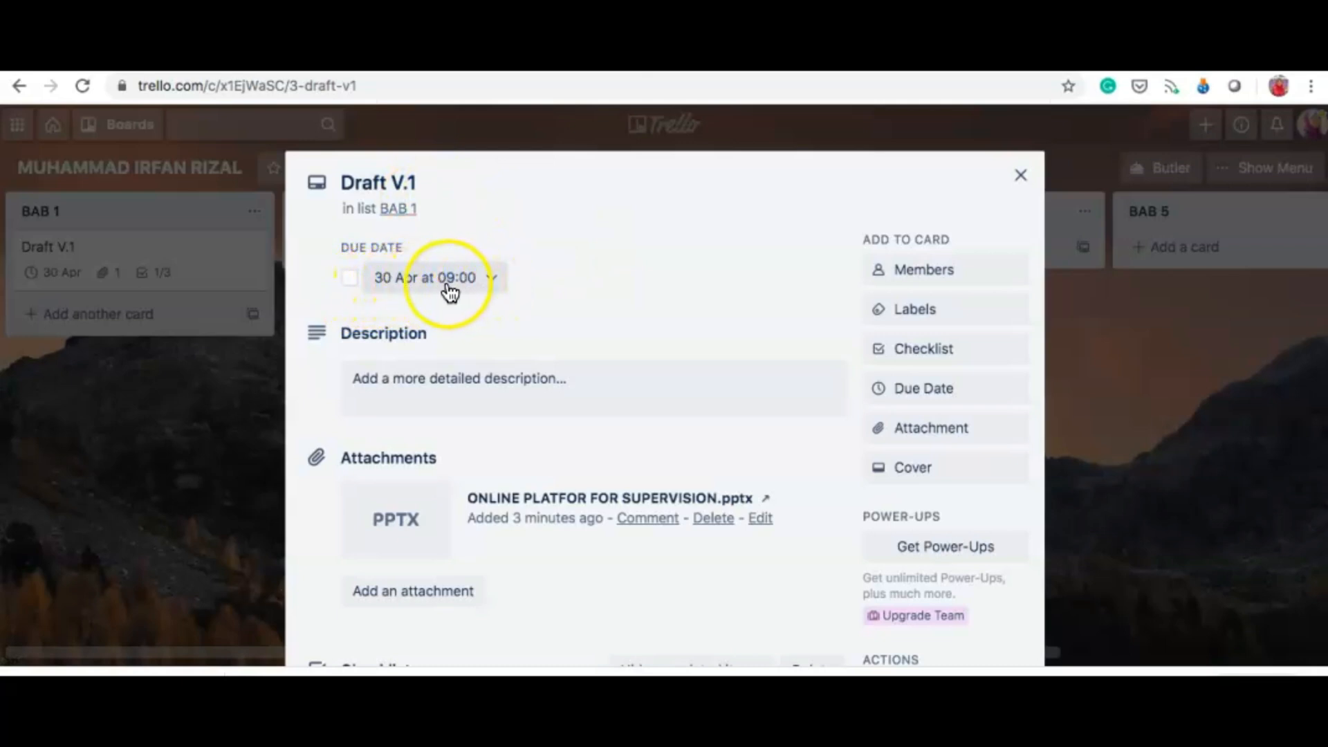
click(350, 279)
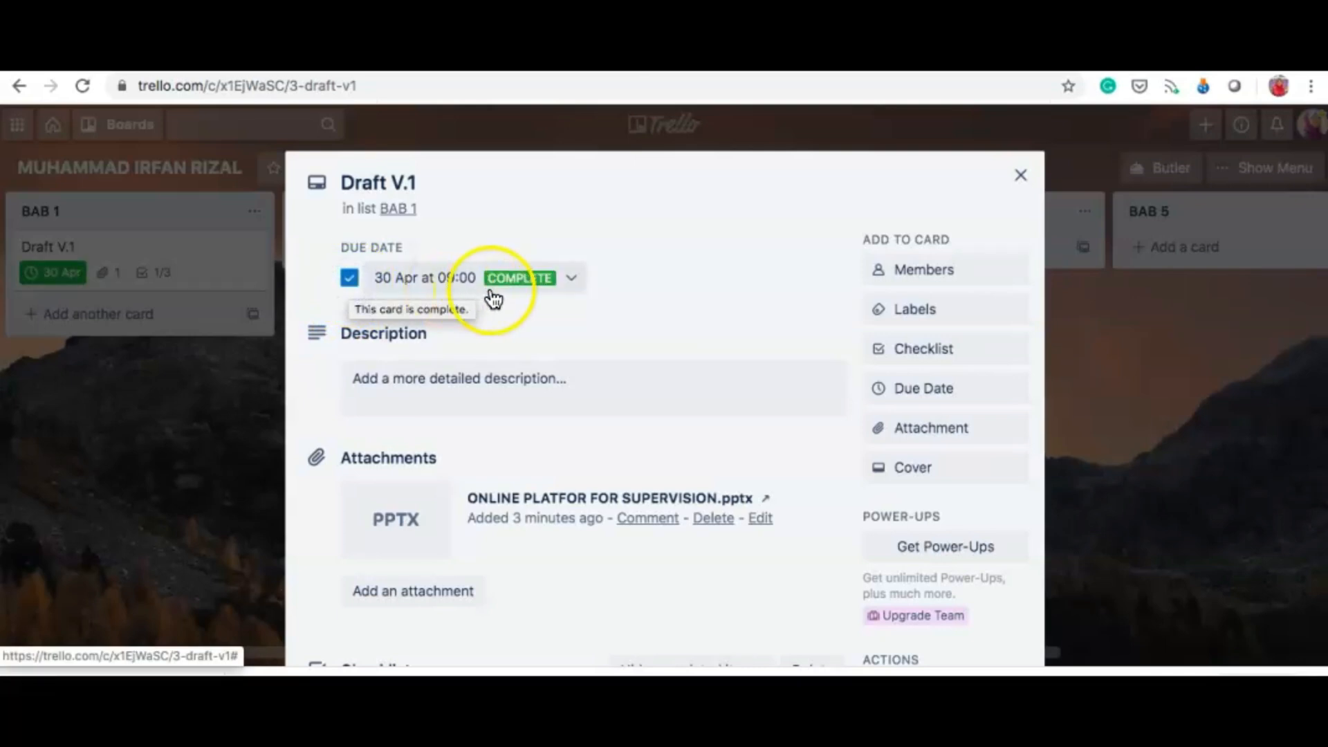
click(1020, 177)
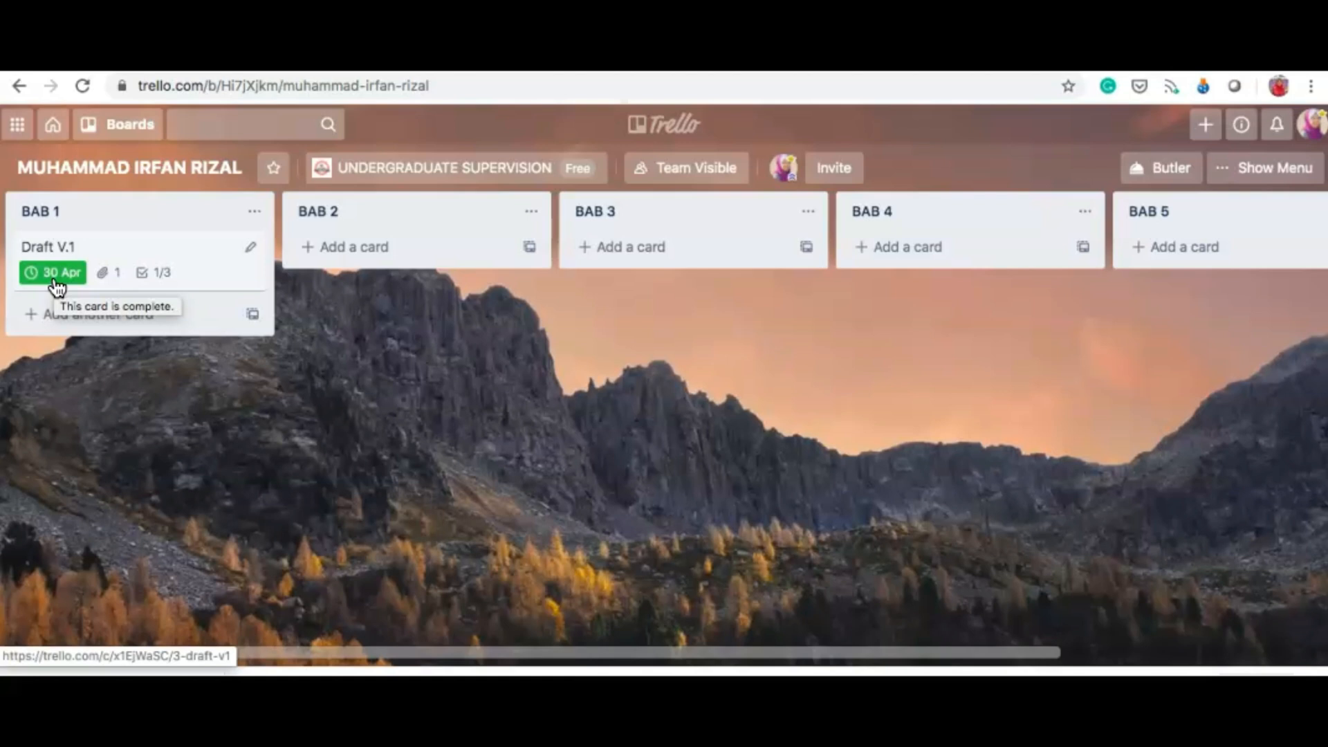
Step: Create the BAB 2 cards Draft V.1, LITERATURE and JADUAL ANALYSIS ARTIKEL in turn
click(369, 258)
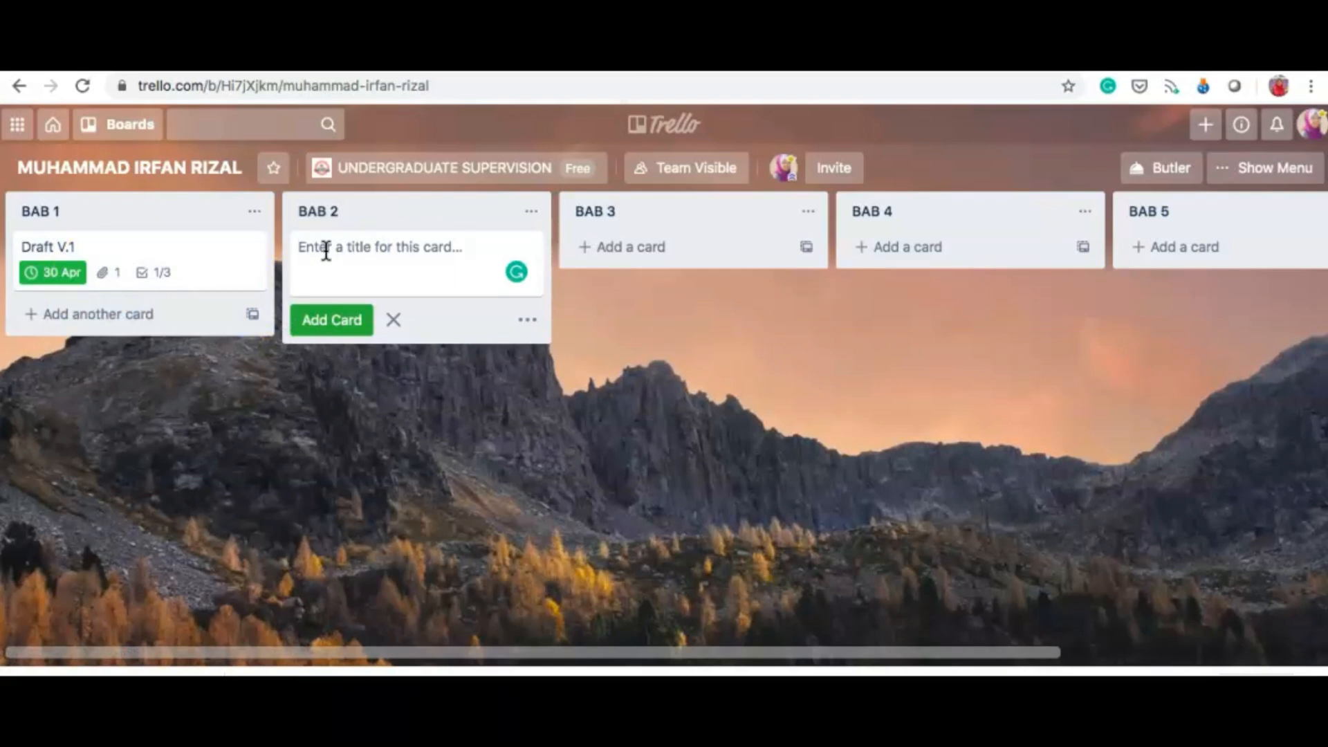
text(Draft V.1)
click(326, 322)
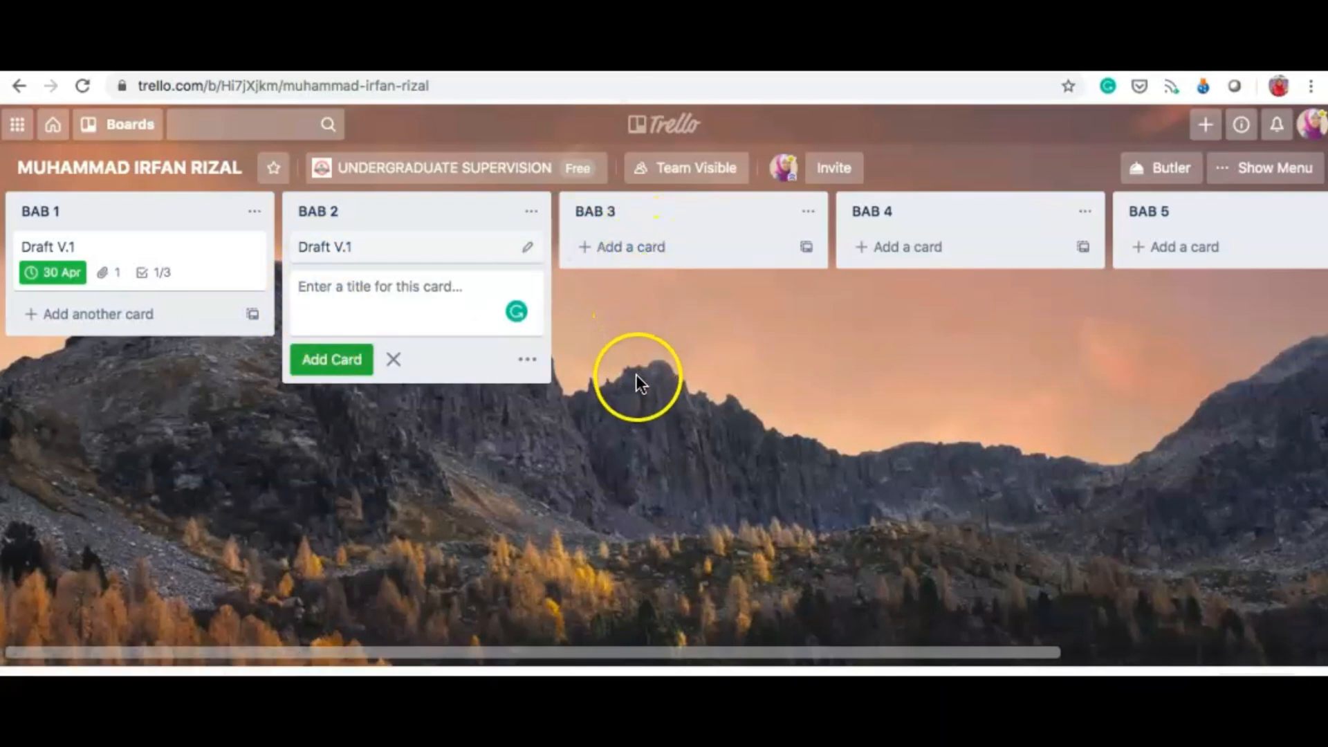
click(326, 298)
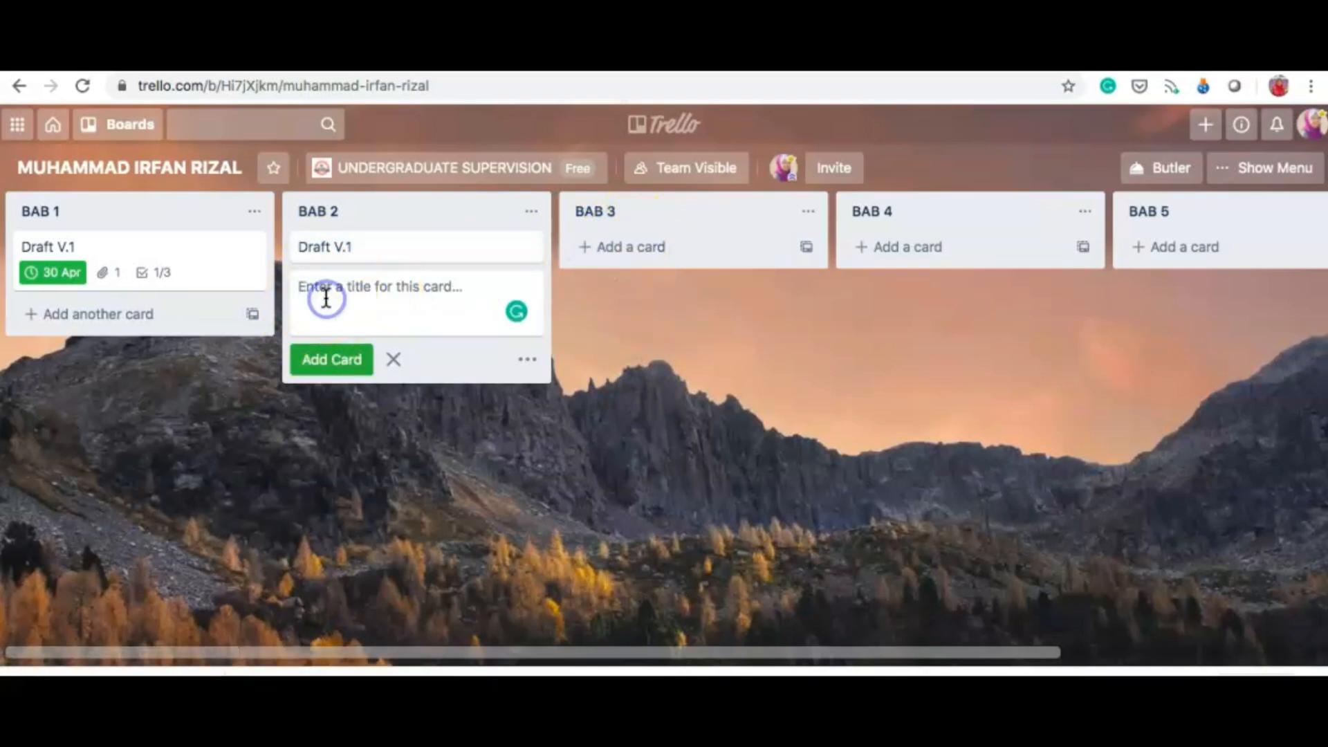
text(L)
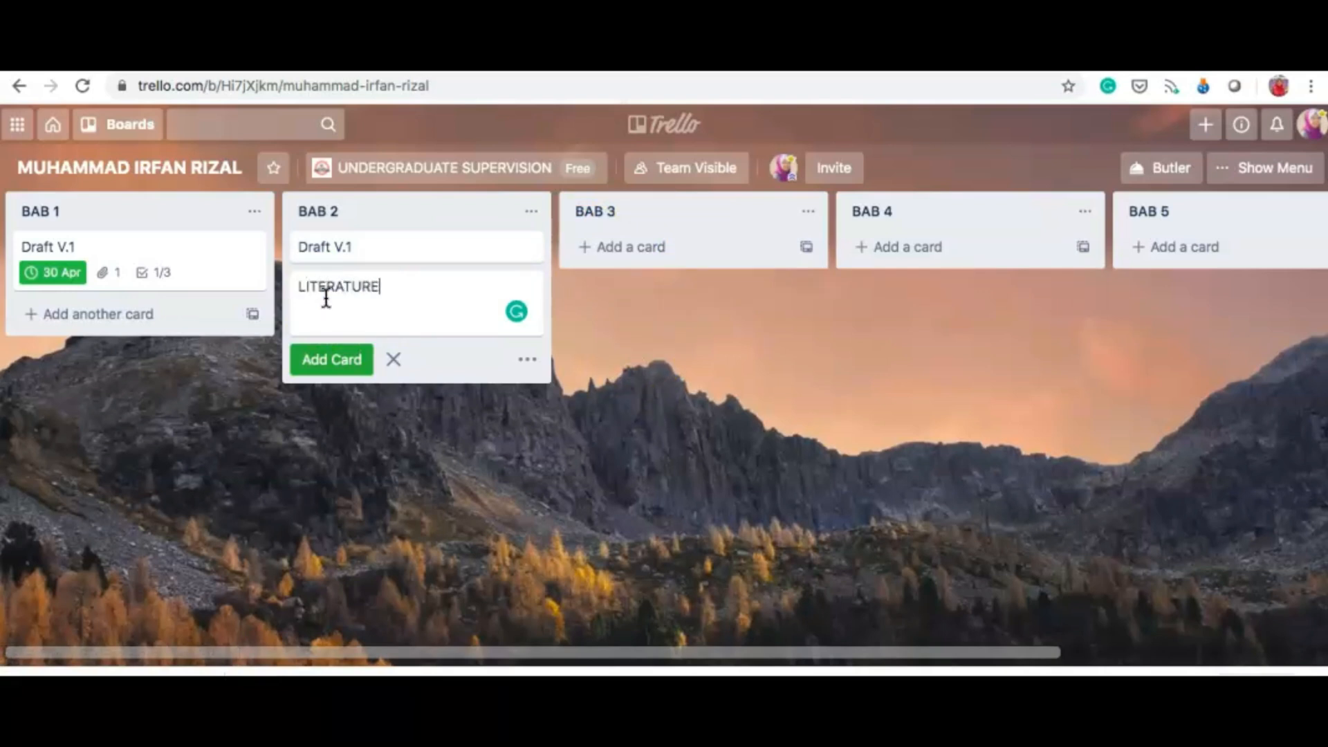
text(ITERATURE)
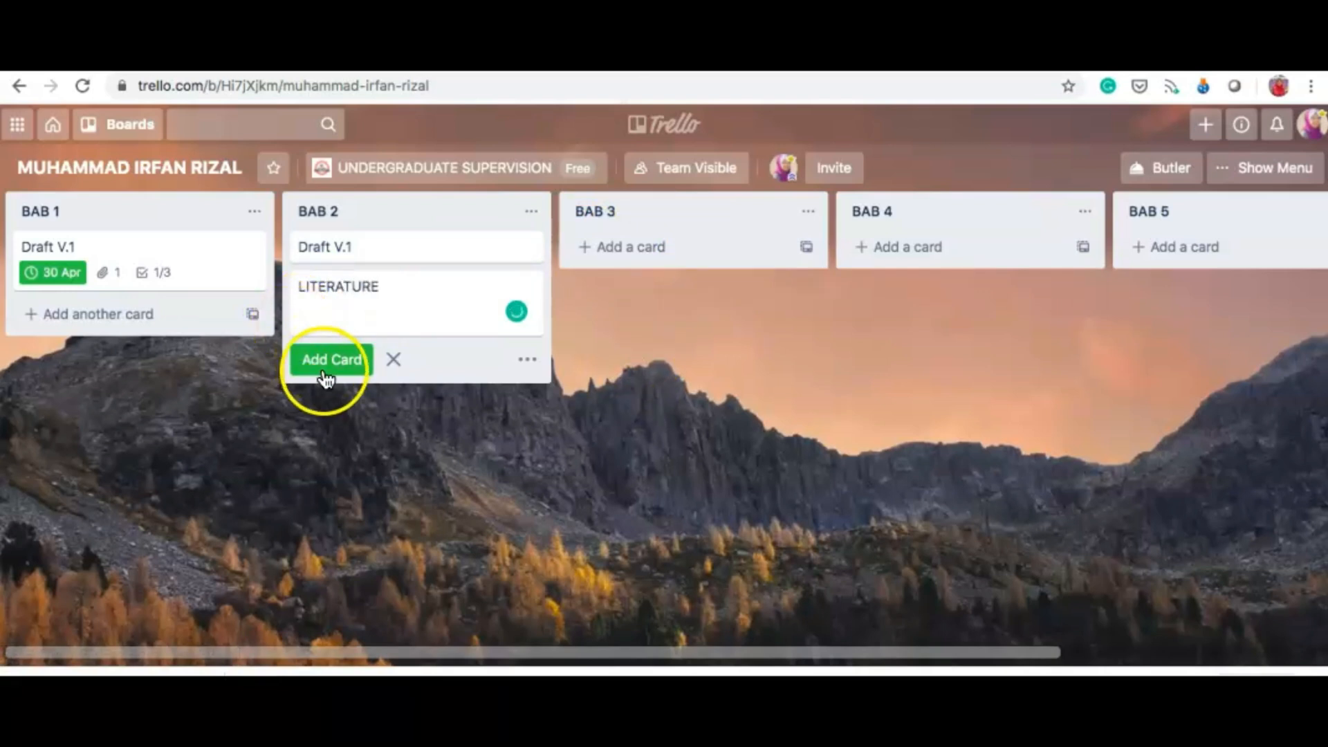
click(328, 360)
click(310, 331)
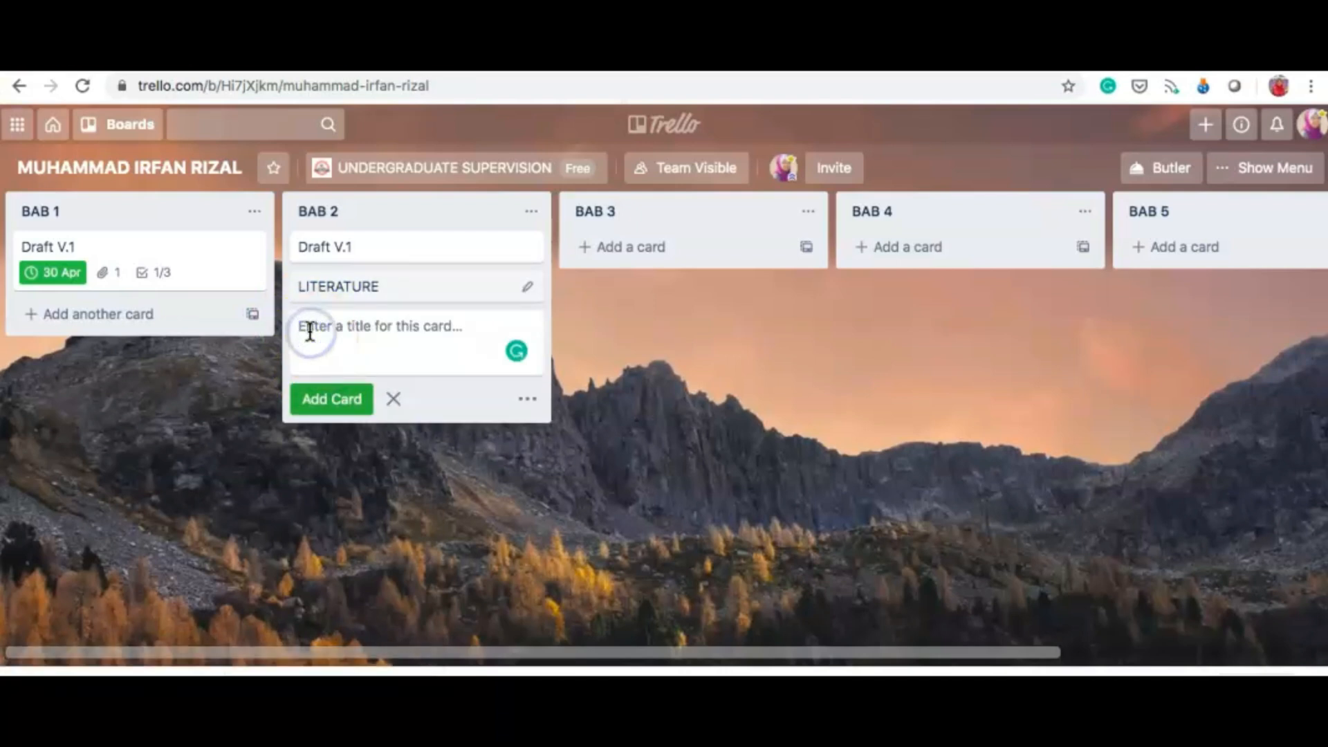
text(J)
key(BackSpace)
text(JADUAL)
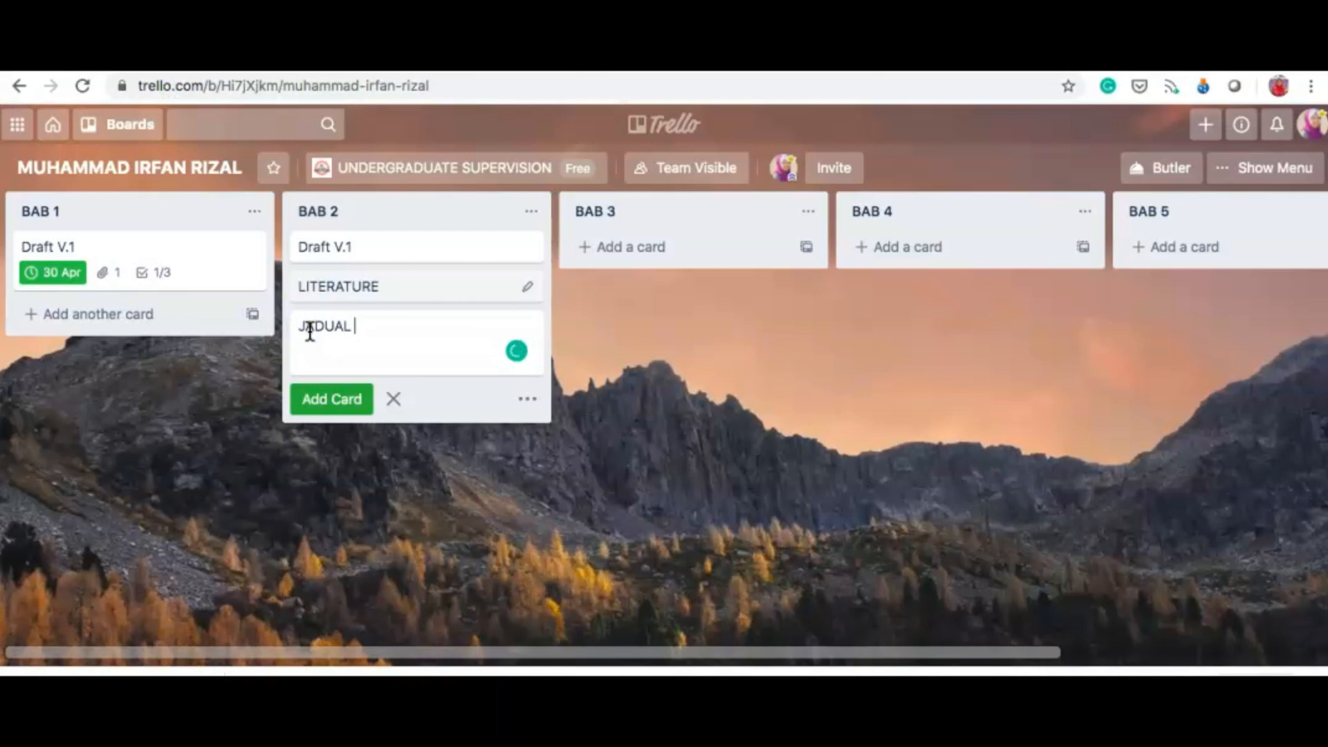
text( ANALYSIS ARTIK)
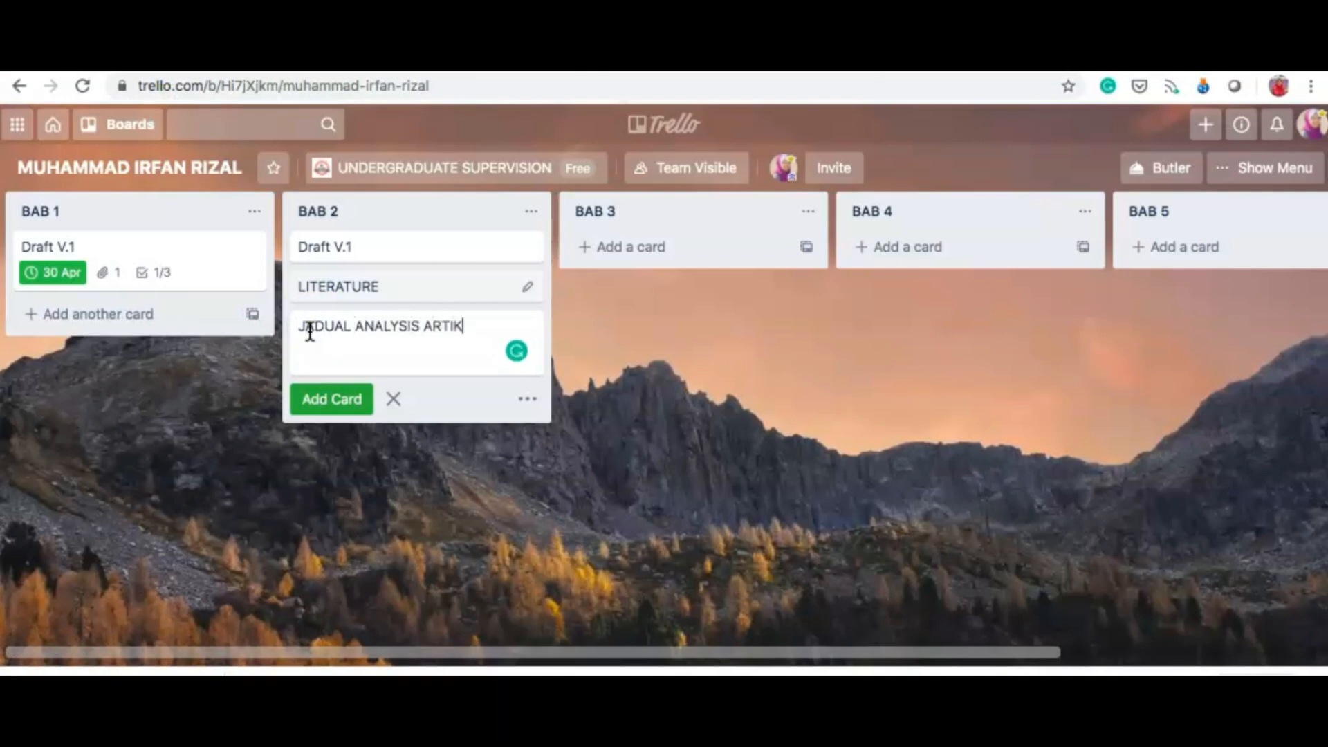
text(EL)
click(335, 401)
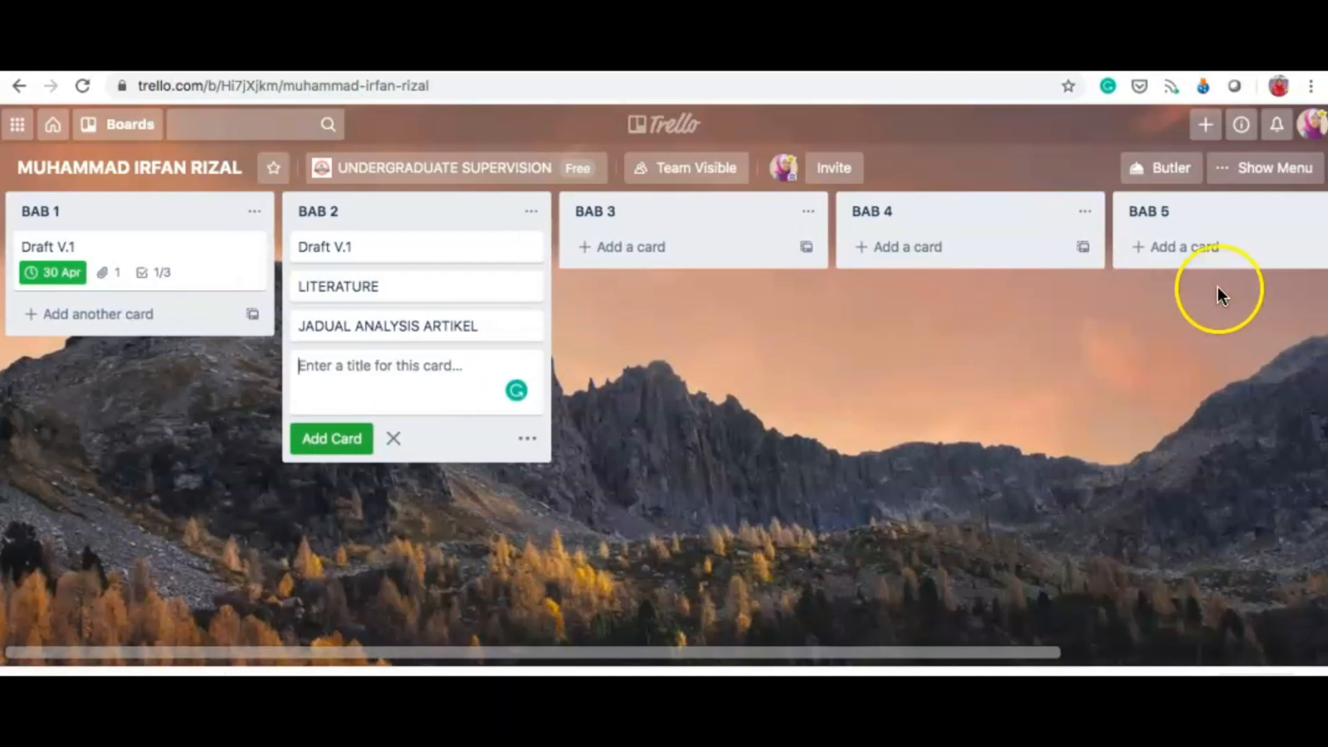
Step: Set the board background to the Unsplash yellow-and-blue parrot feather photo
click(1261, 171)
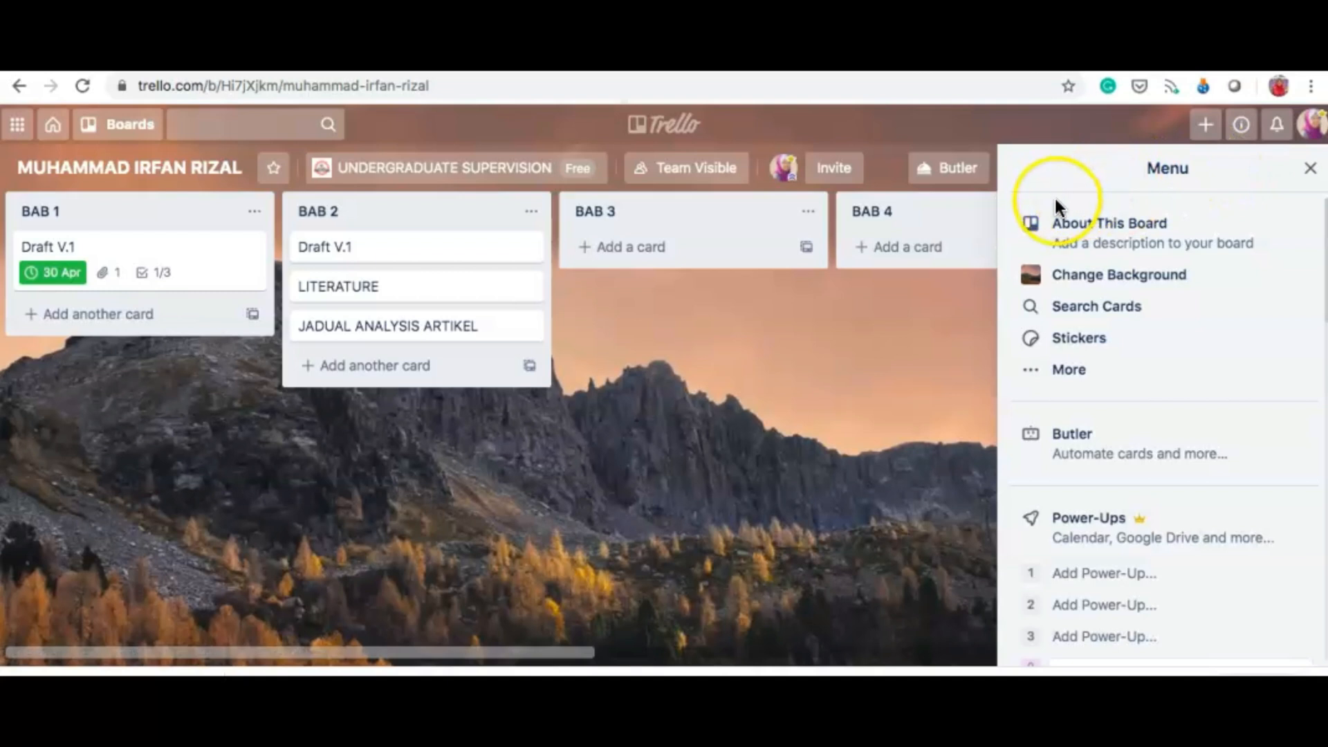
click(1112, 277)
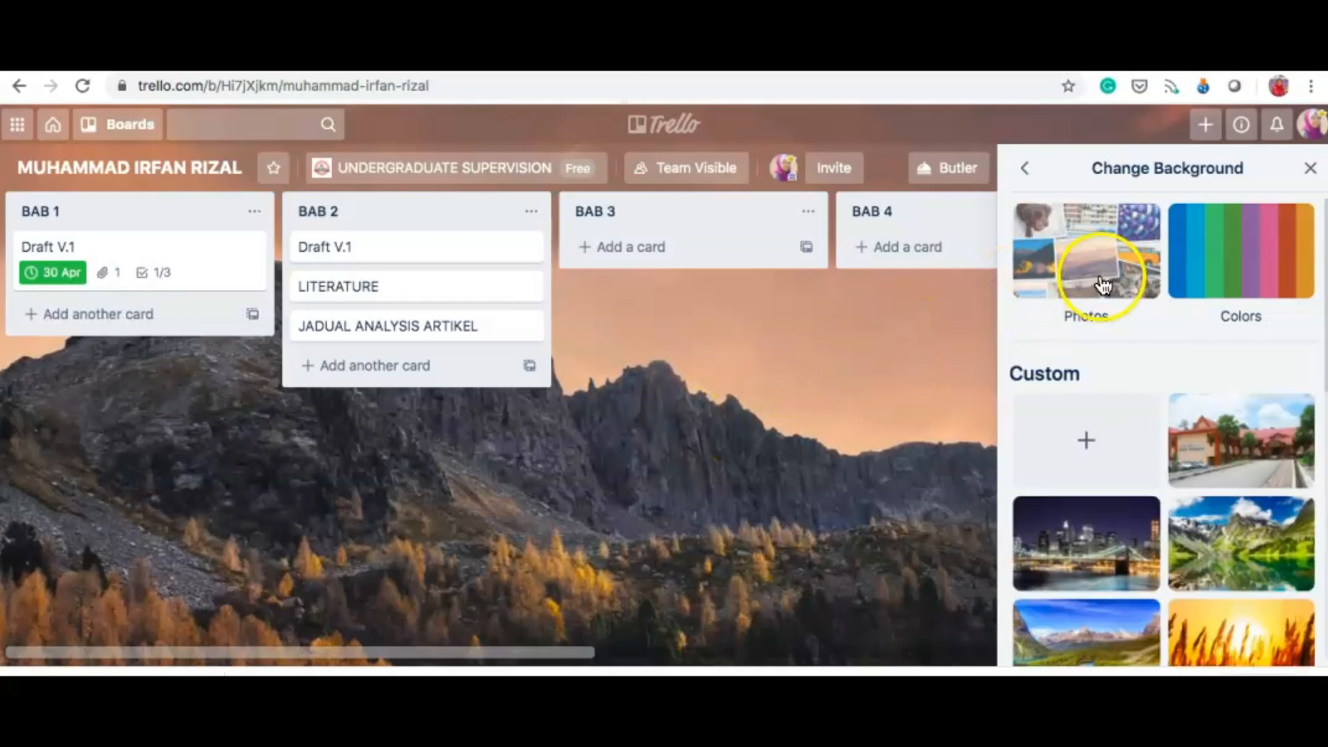
click(1102, 278)
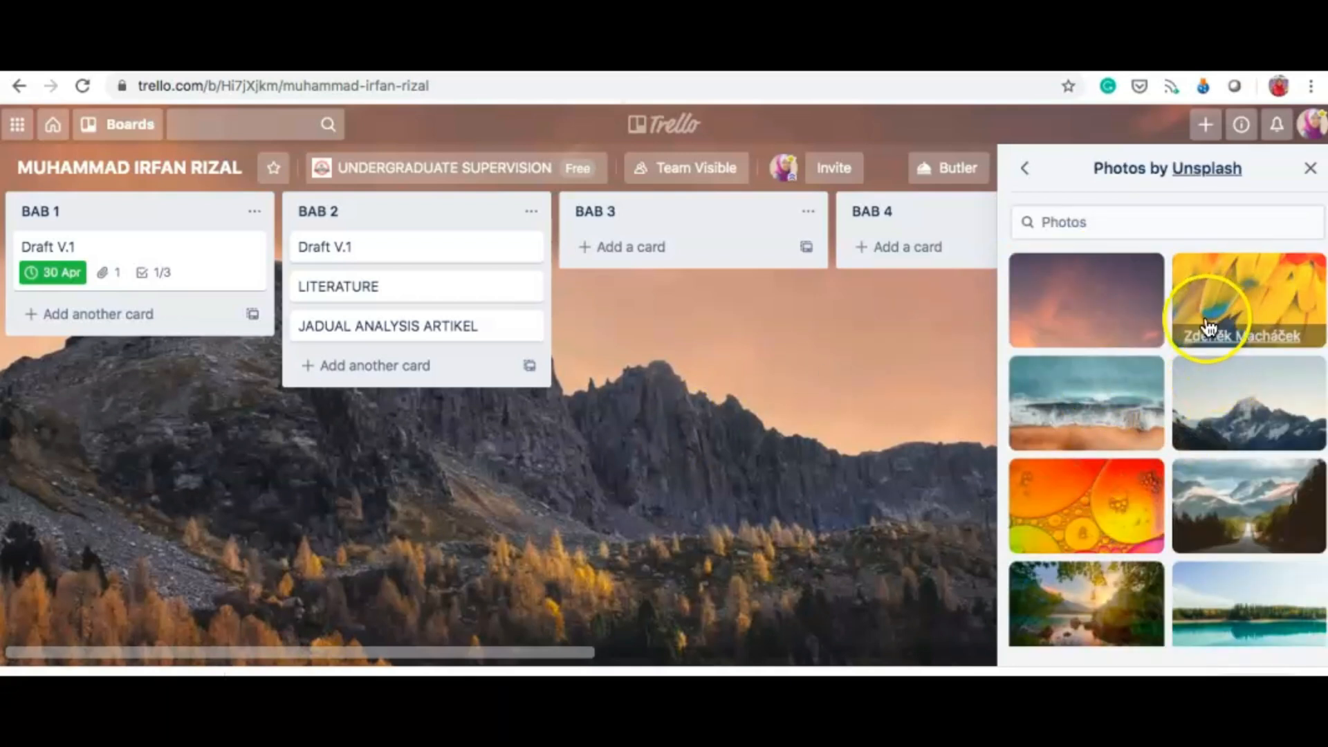
click(1251, 289)
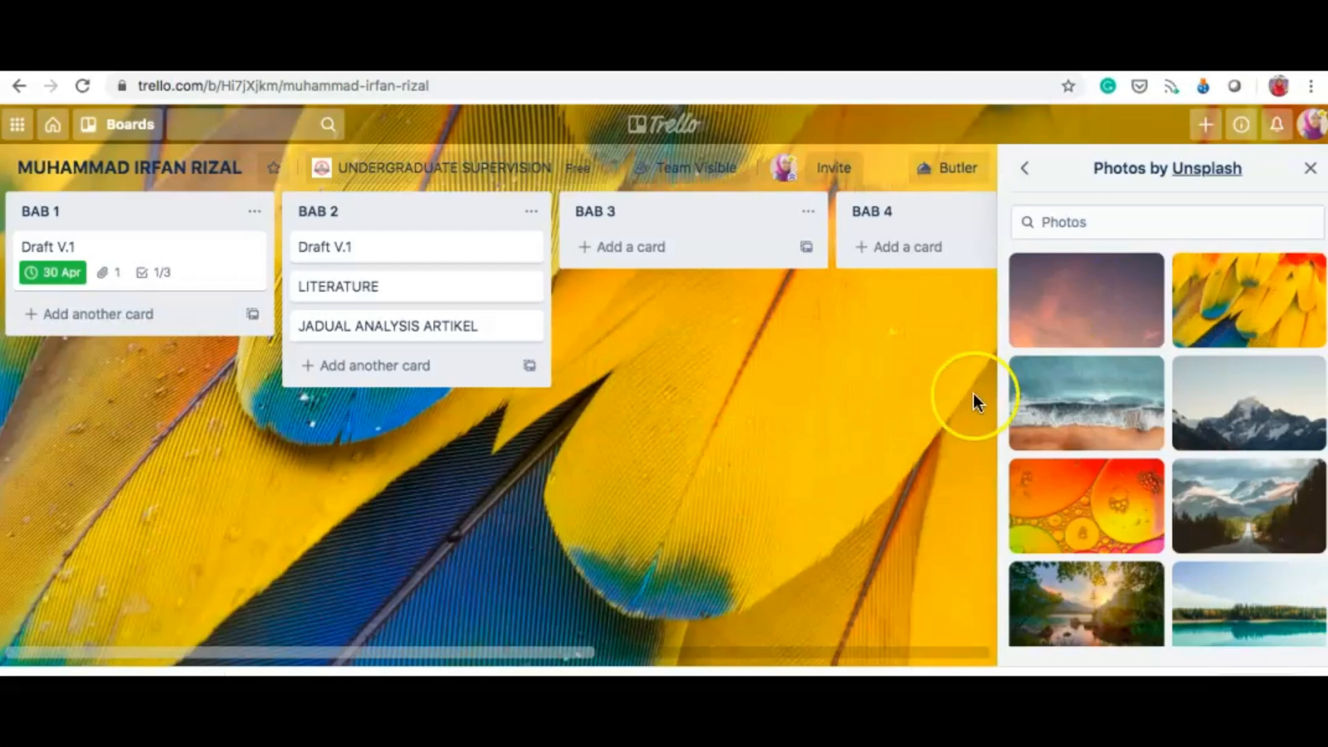
click(1025, 169)
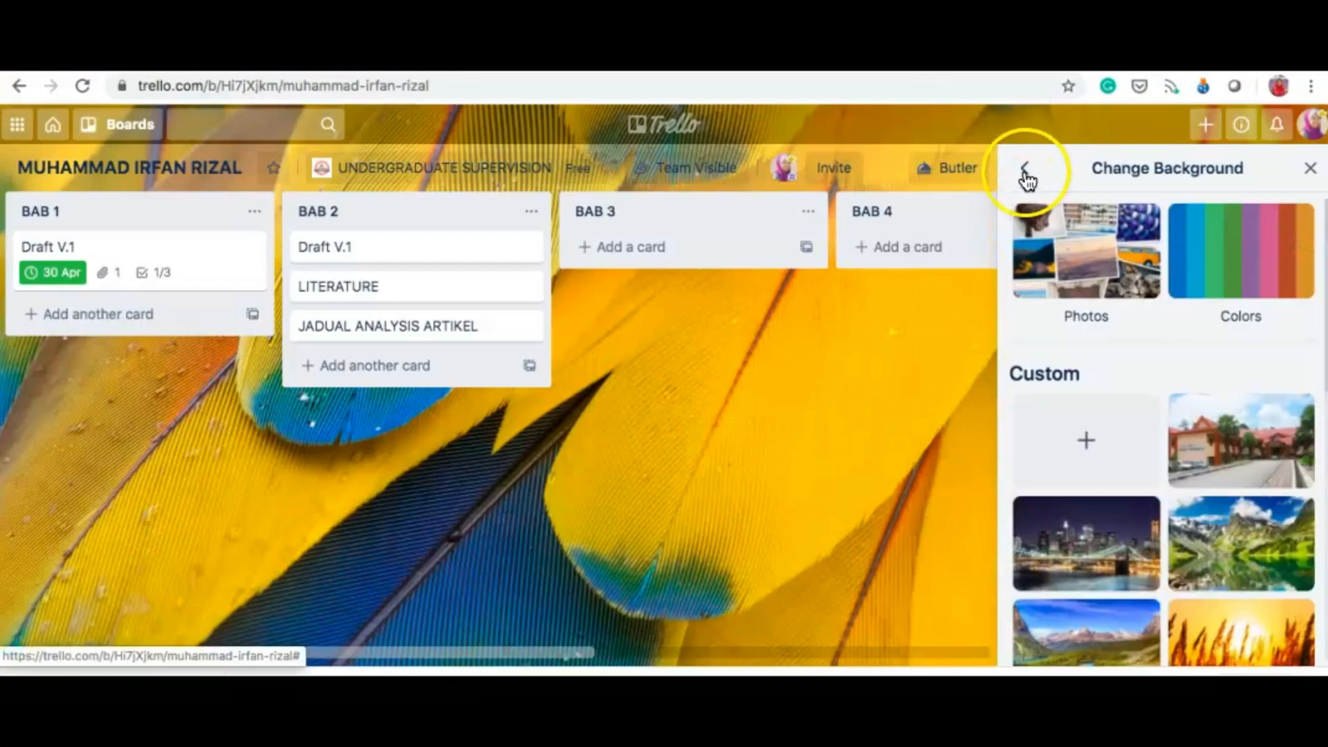
click(1024, 170)
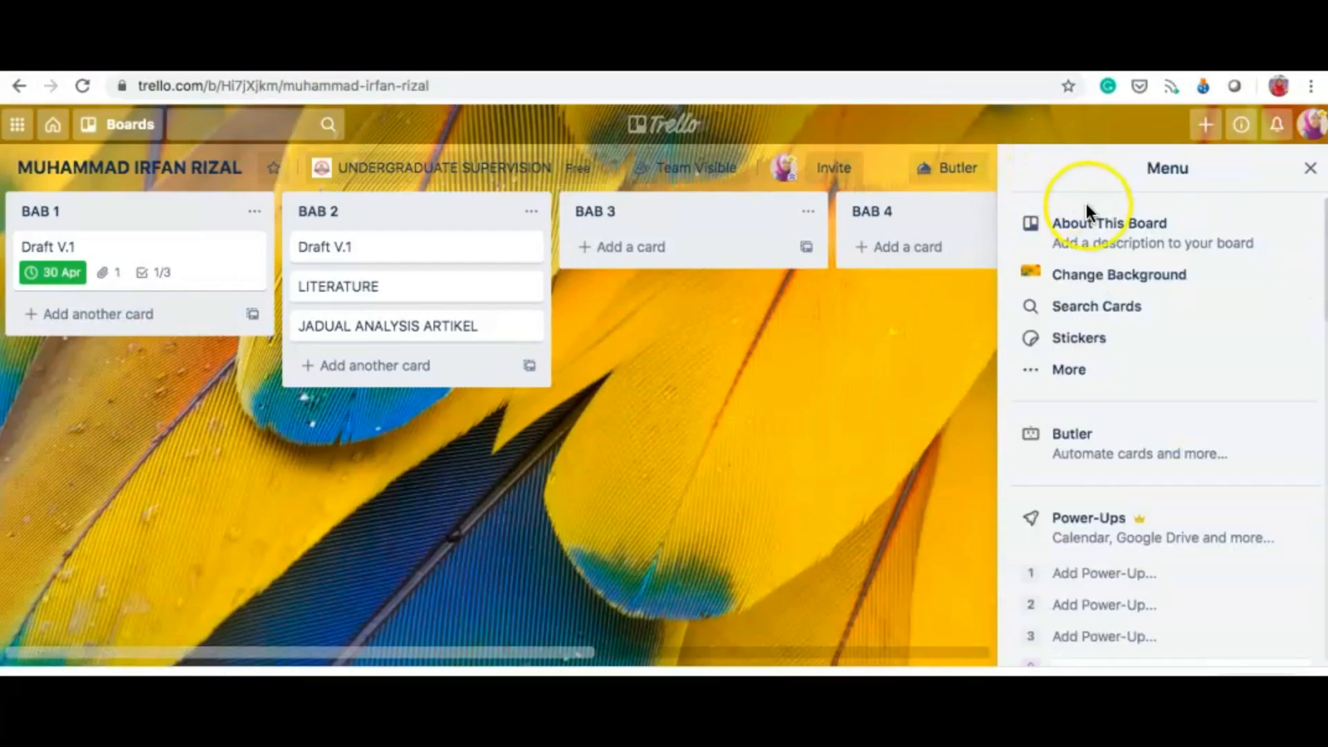
Step: Stick a green checkmark and a green thumbs-up sticker on the Draft V.1 card
click(1088, 345)
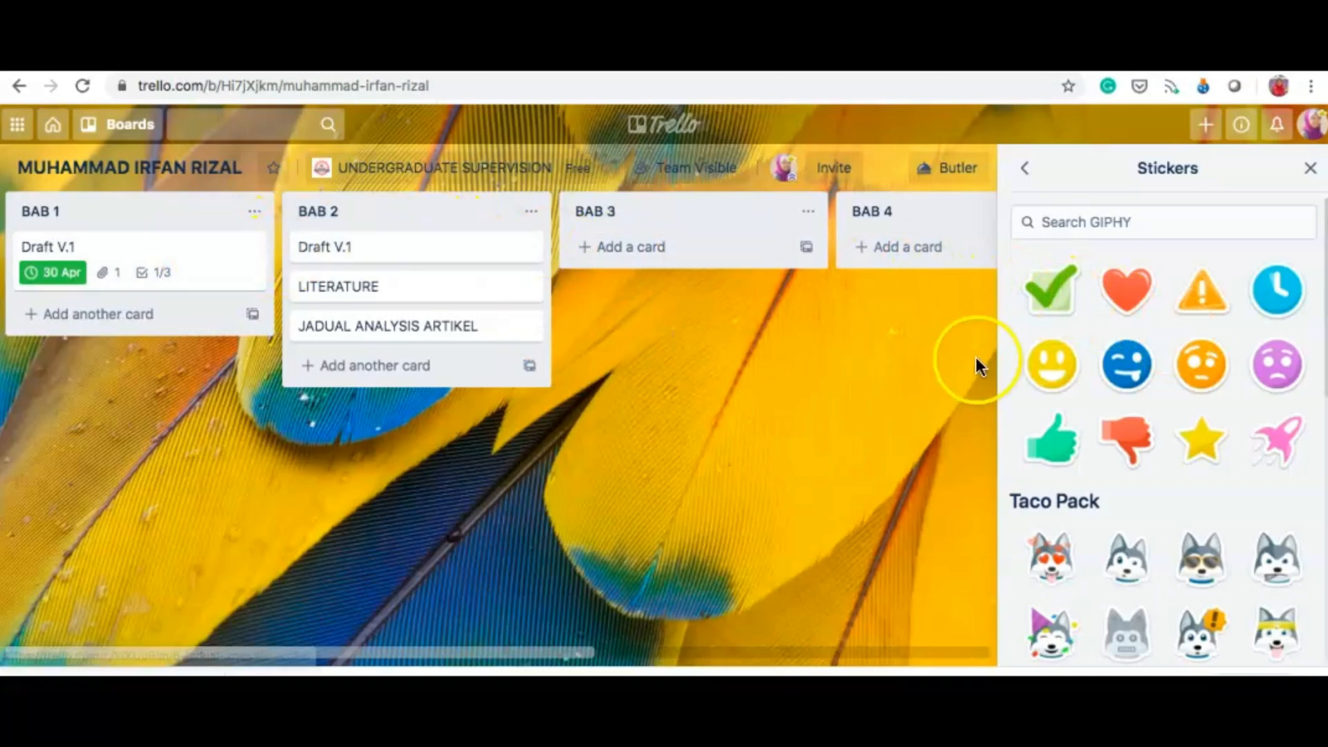
drag(1056, 299, 226, 275)
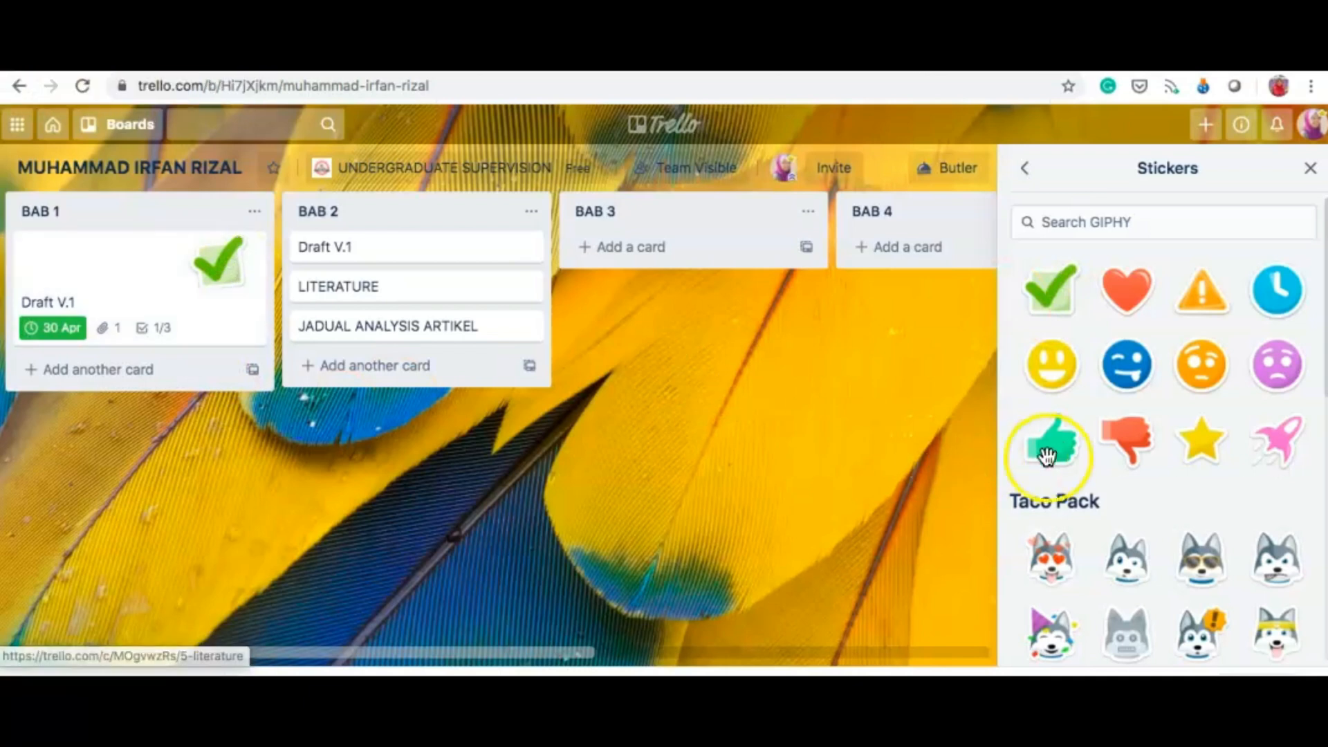
drag(1045, 456, 201, 268)
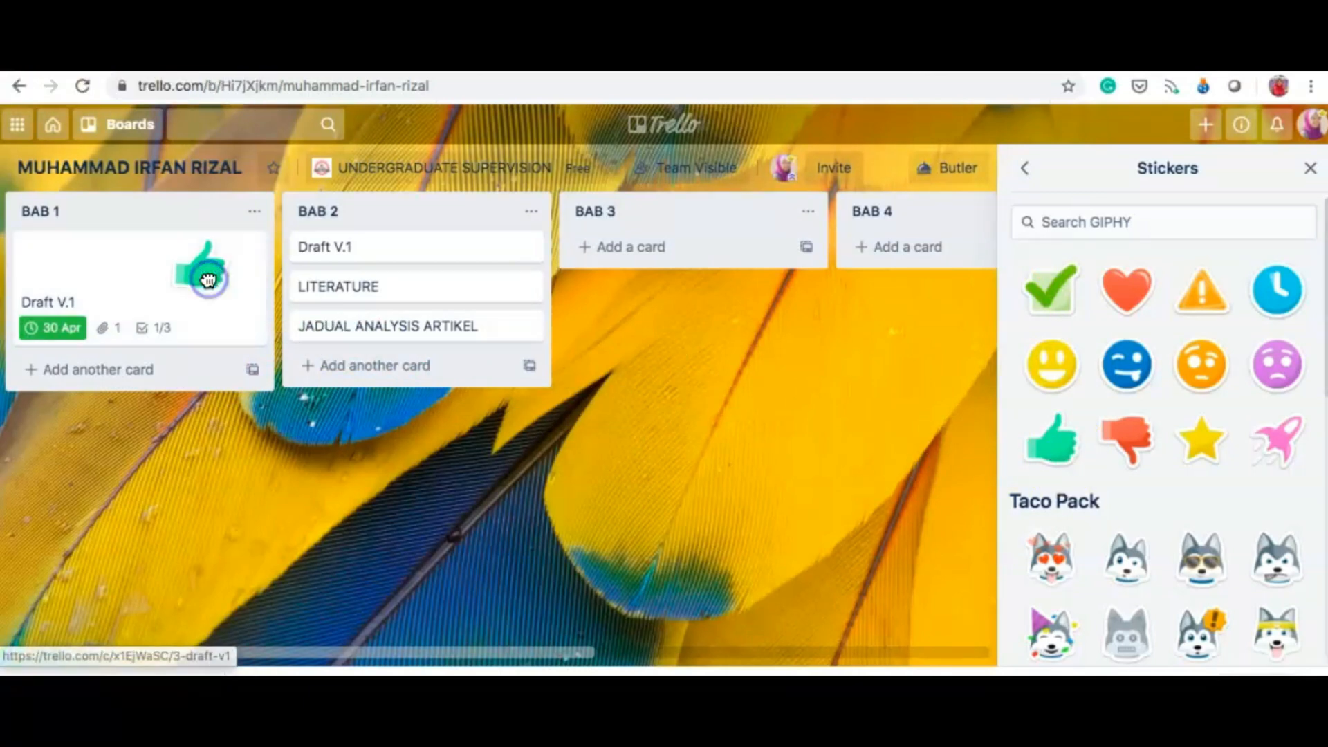
click(1027, 175)
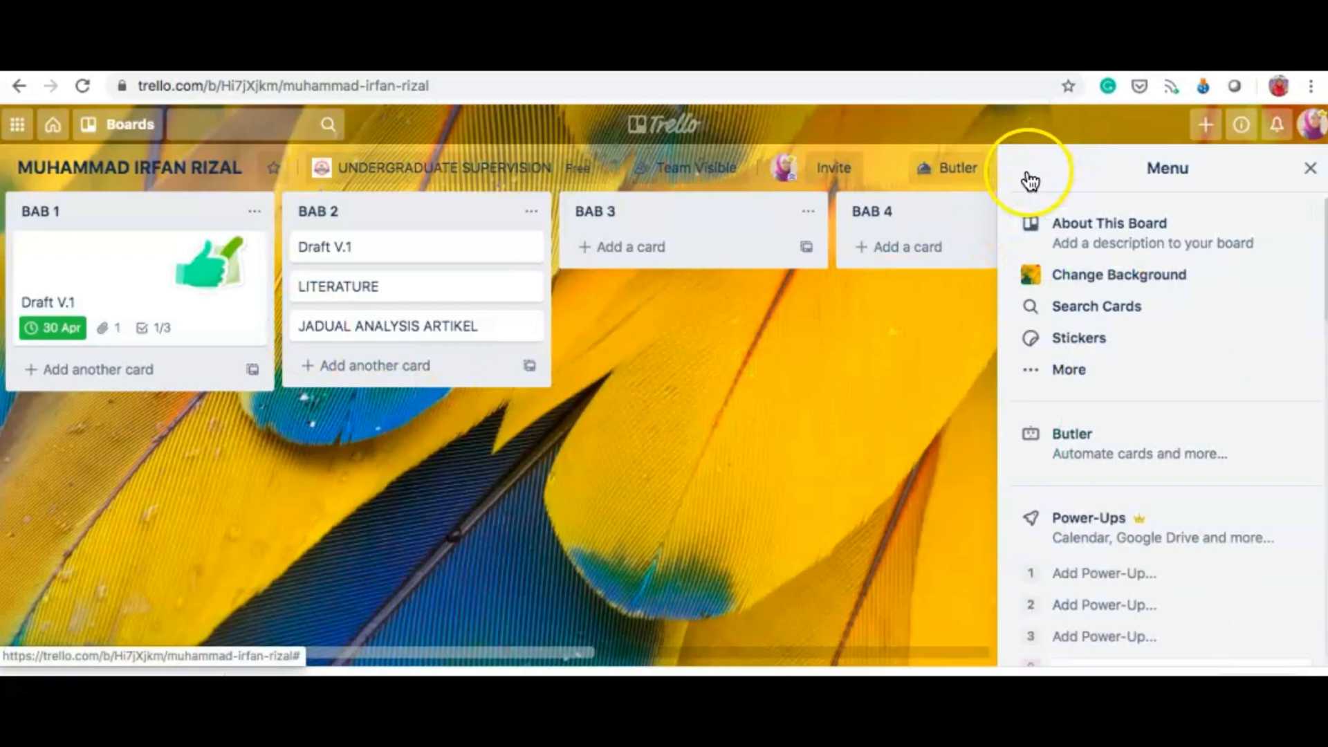
Step: Look over the menu's More options and board link, then close the side menu
click(1064, 373)
scroll(1171, 386, down, 3)
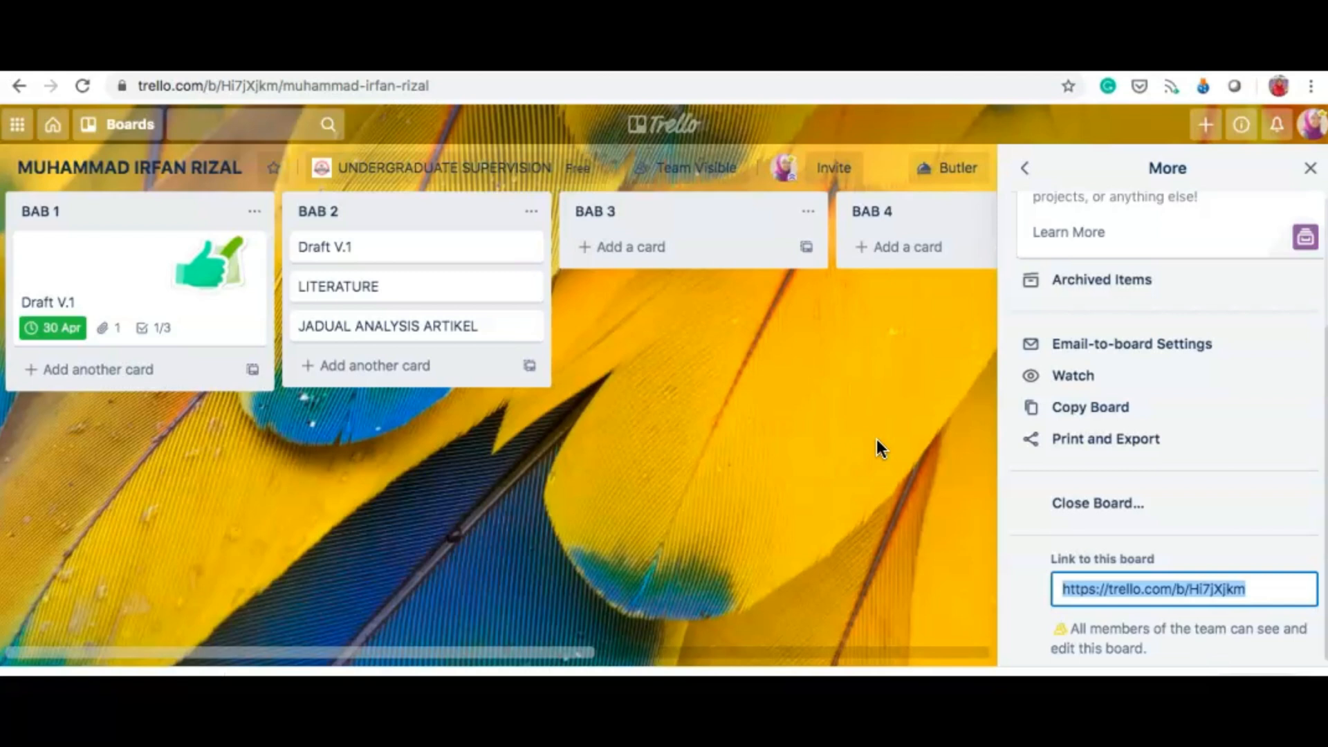
click(1310, 168)
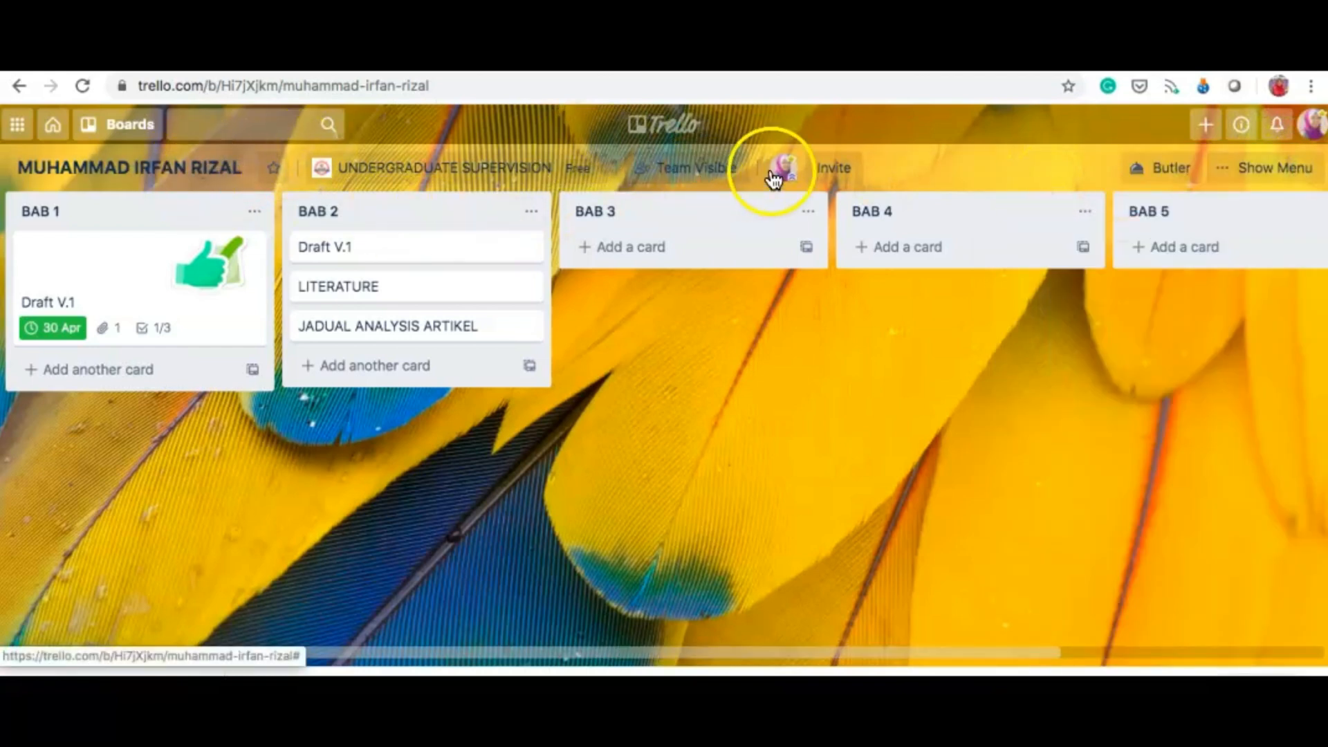
Step: Open Invite To Board, browse member suggestions for a typed letter, then clear the search
click(841, 171)
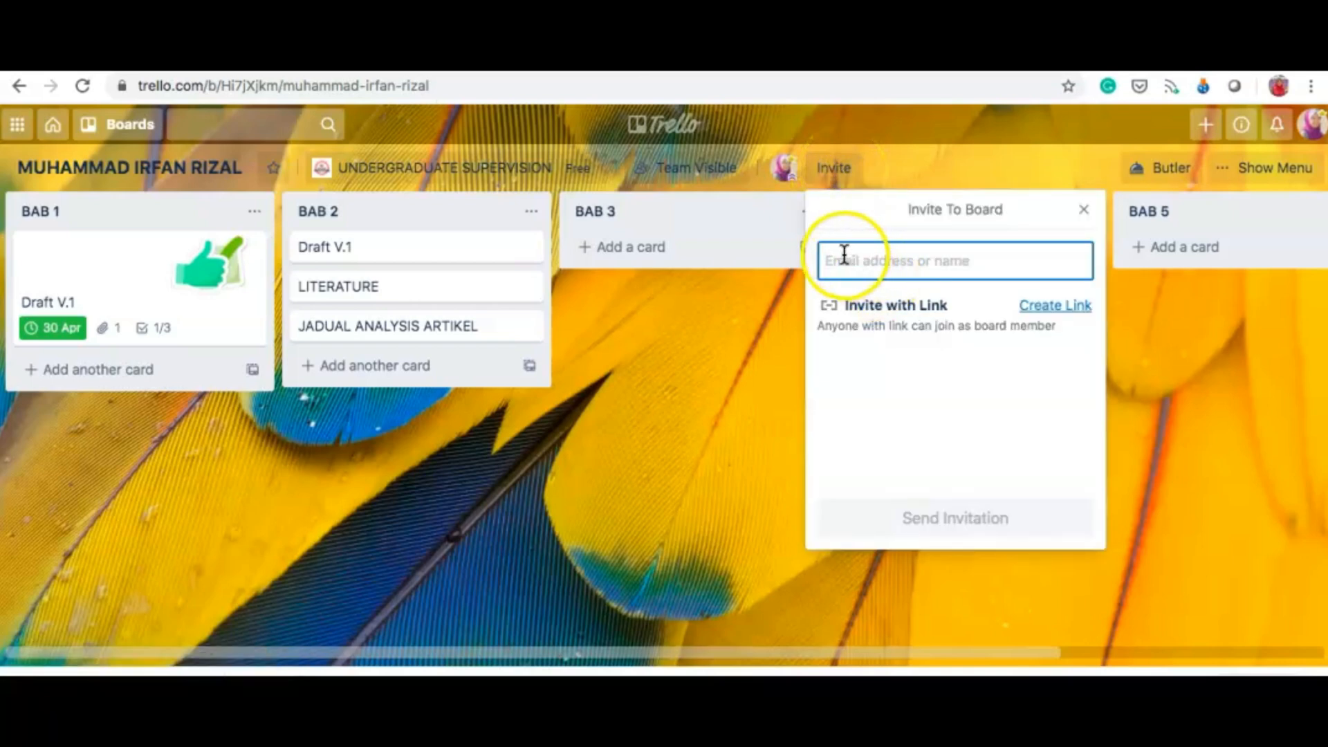
text(i)
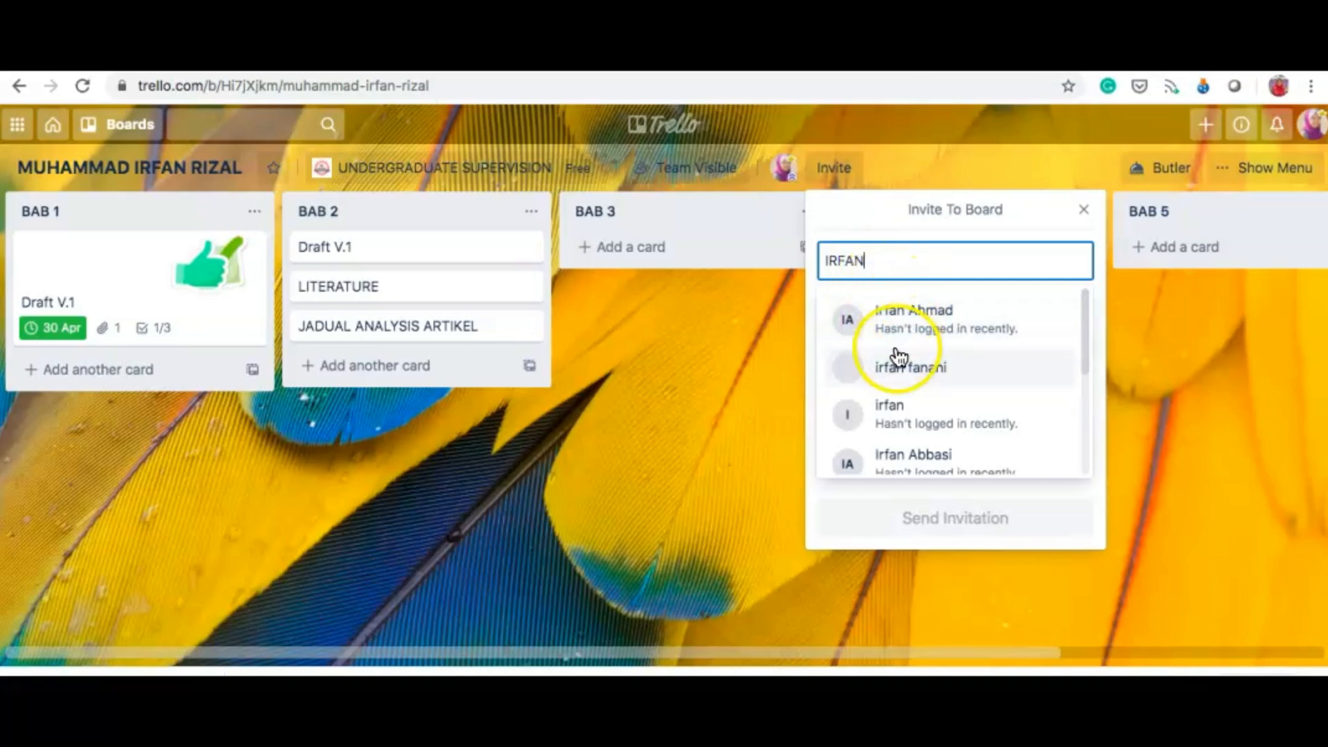
scroll(942, 406, down, 1)
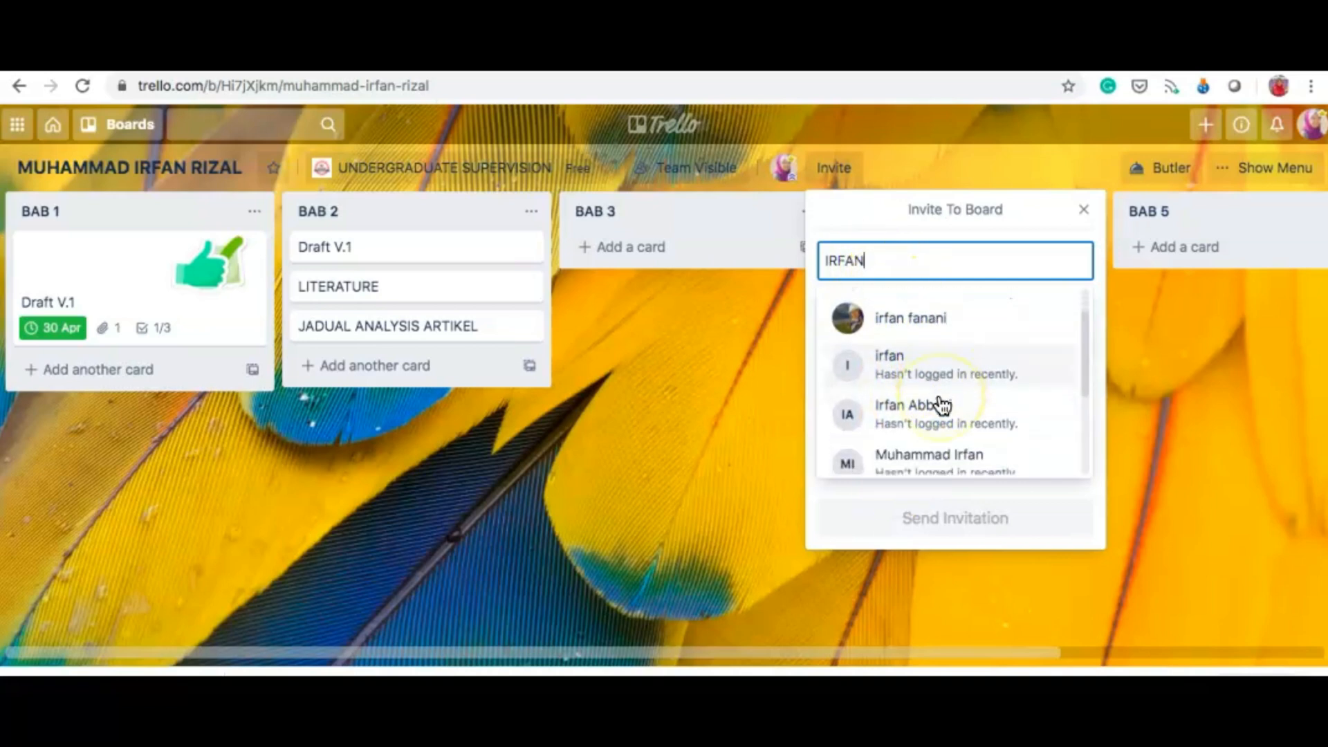
scroll(942, 406, down, 3)
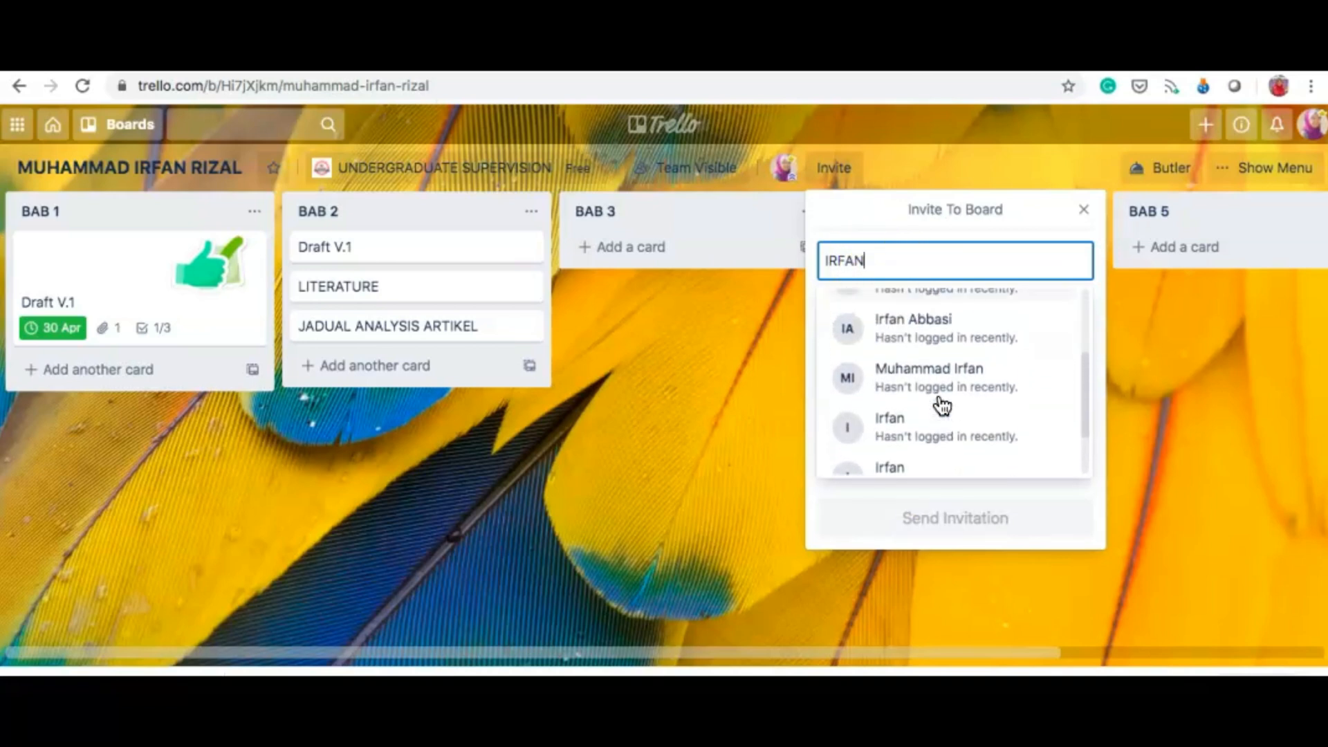
scroll(942, 406, up, 4)
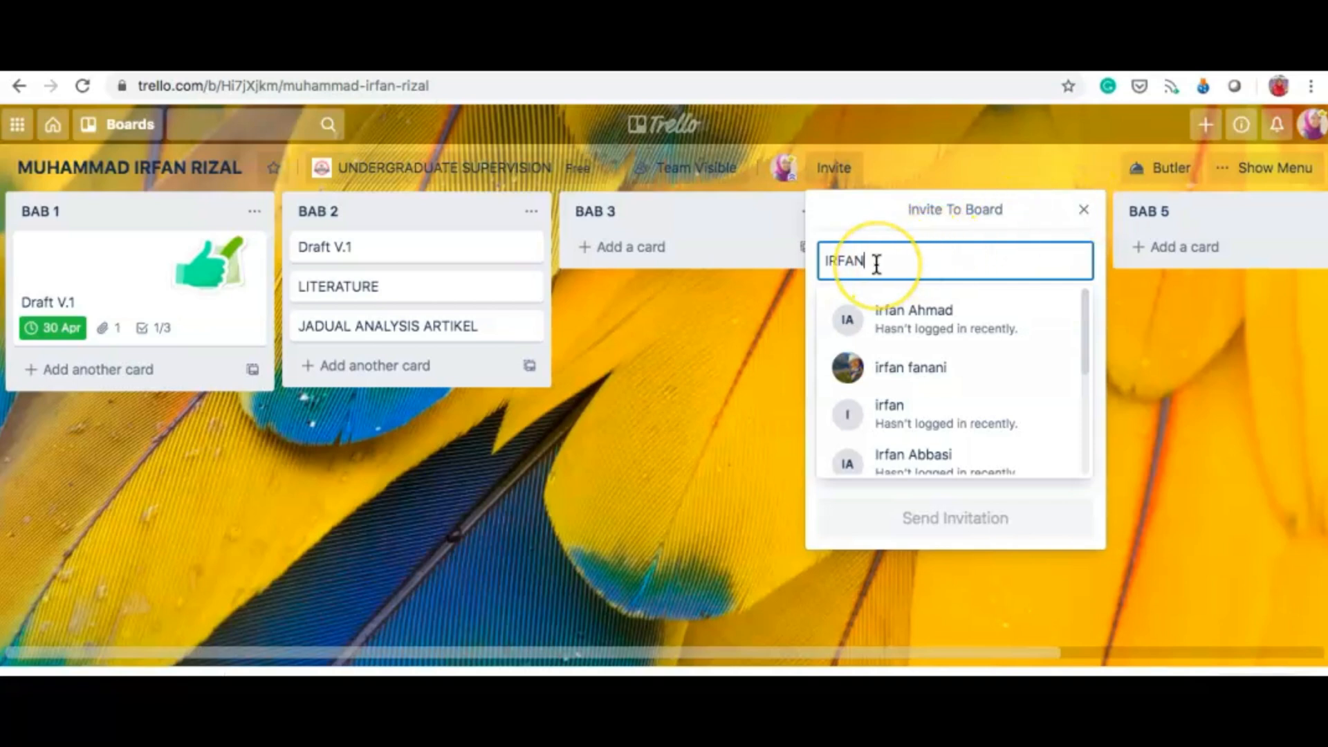
key(BackSpace)
key(BackSpace)
key(BackSpace)
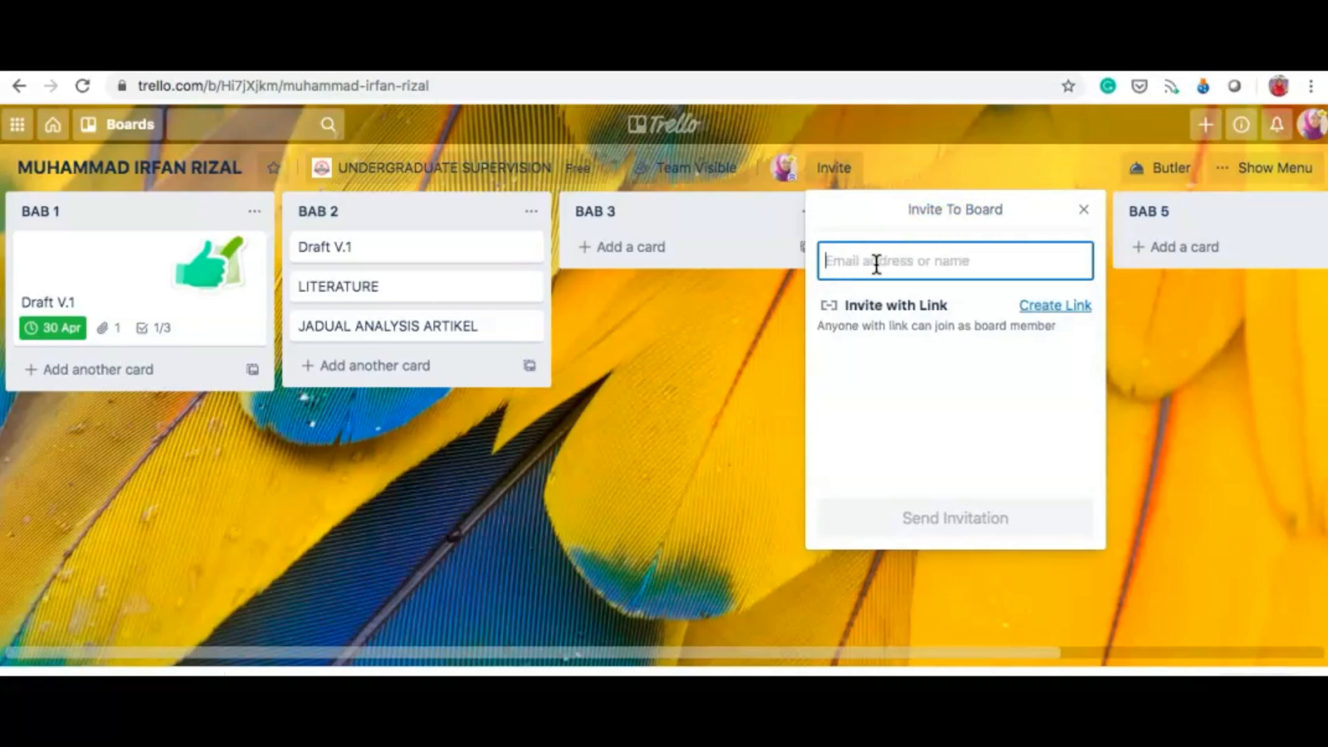
Step: Generate and copy a shareable board join link, then close the invite dialog
click(1052, 309)
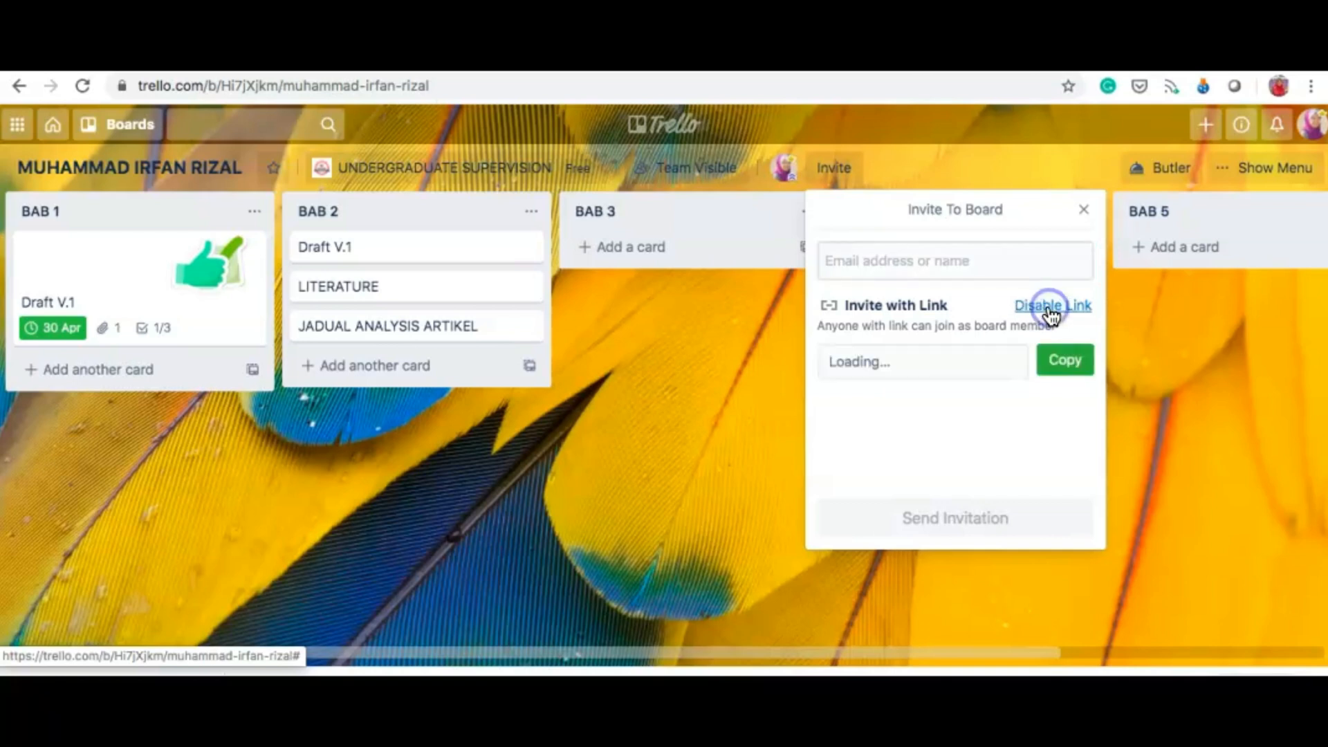
click(1047, 360)
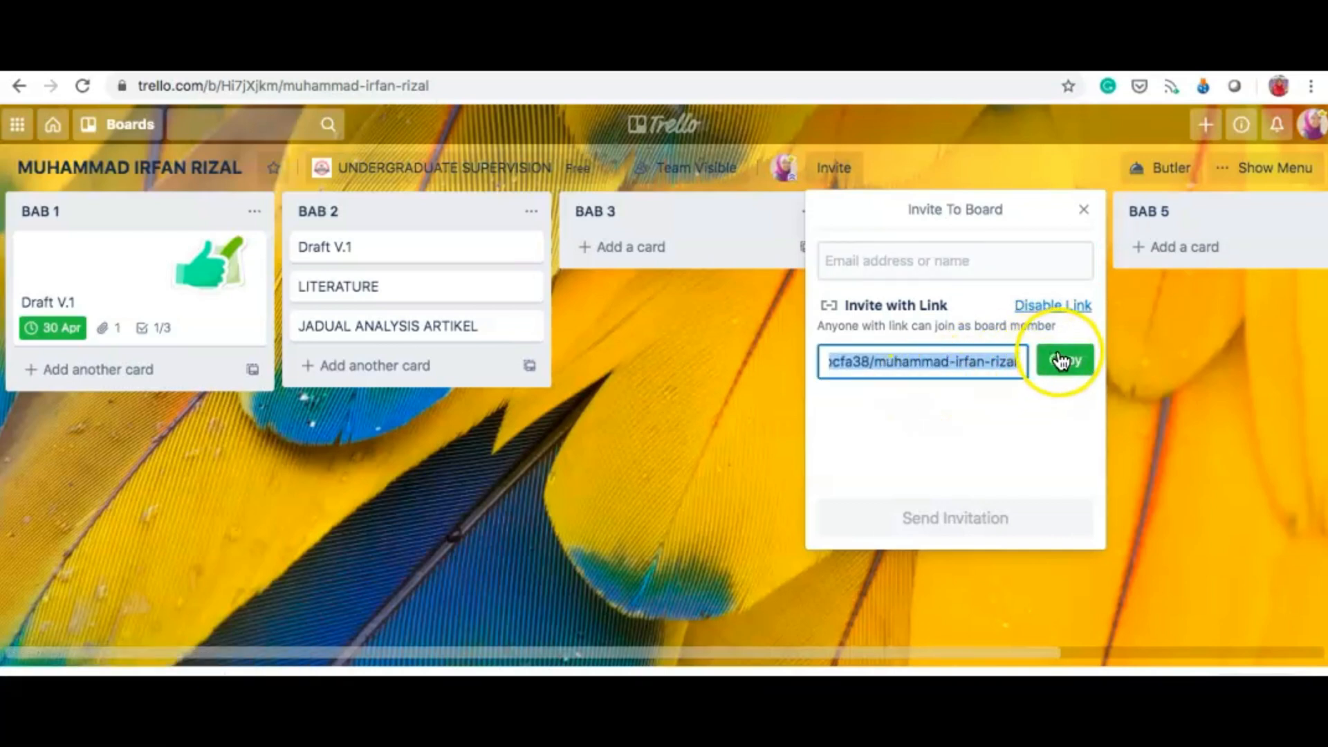
click(1061, 359)
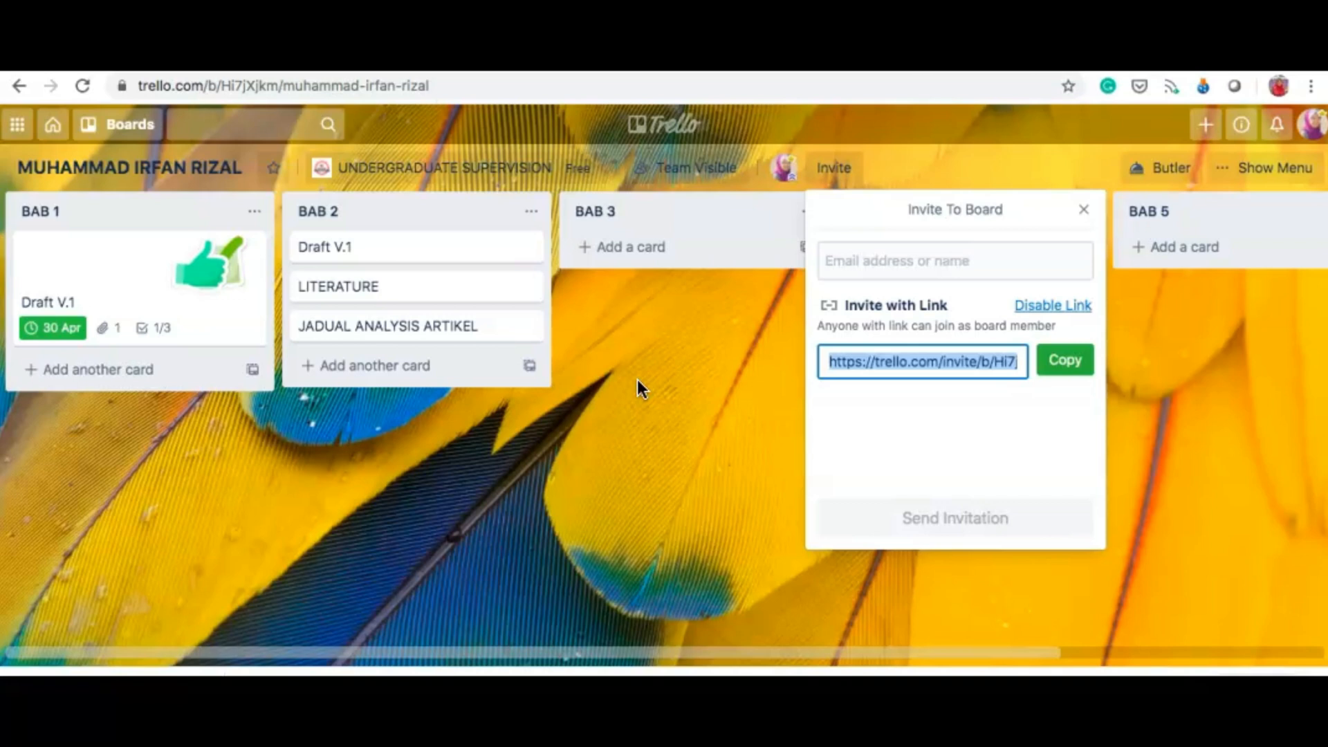
click(1084, 210)
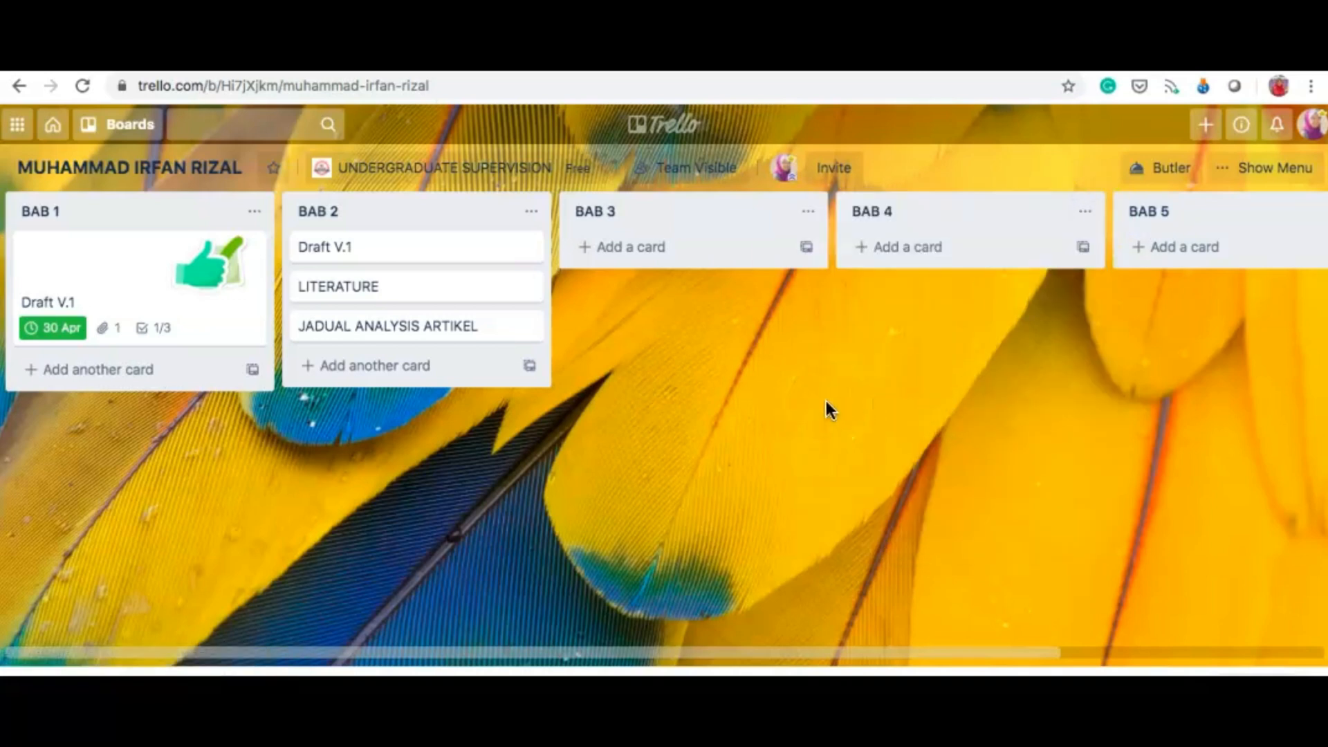
Step: From the boards overview, create a new board titled with the student's name in UNDERGRADUATE SUPERVISION
click(671, 135)
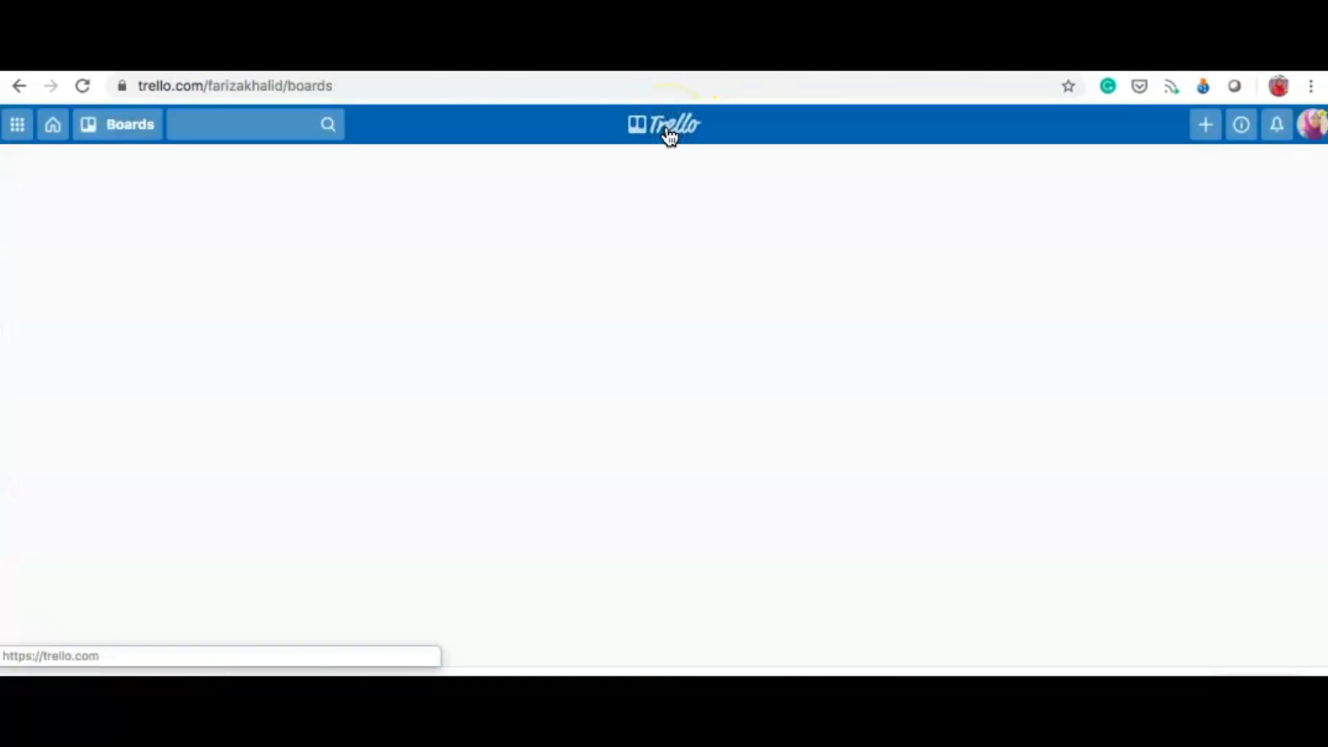
scroll(720, 487, down, 10)
scroll(720, 487, down, 15)
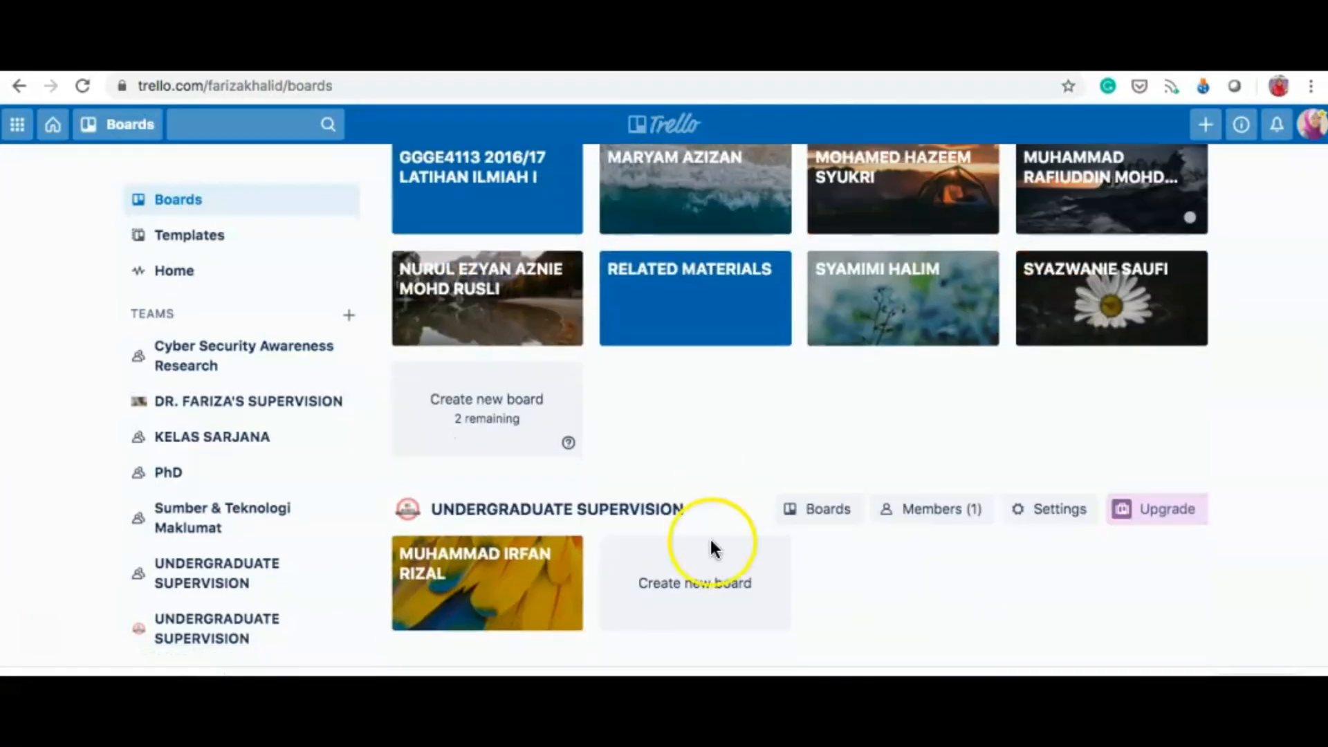
click(694, 593)
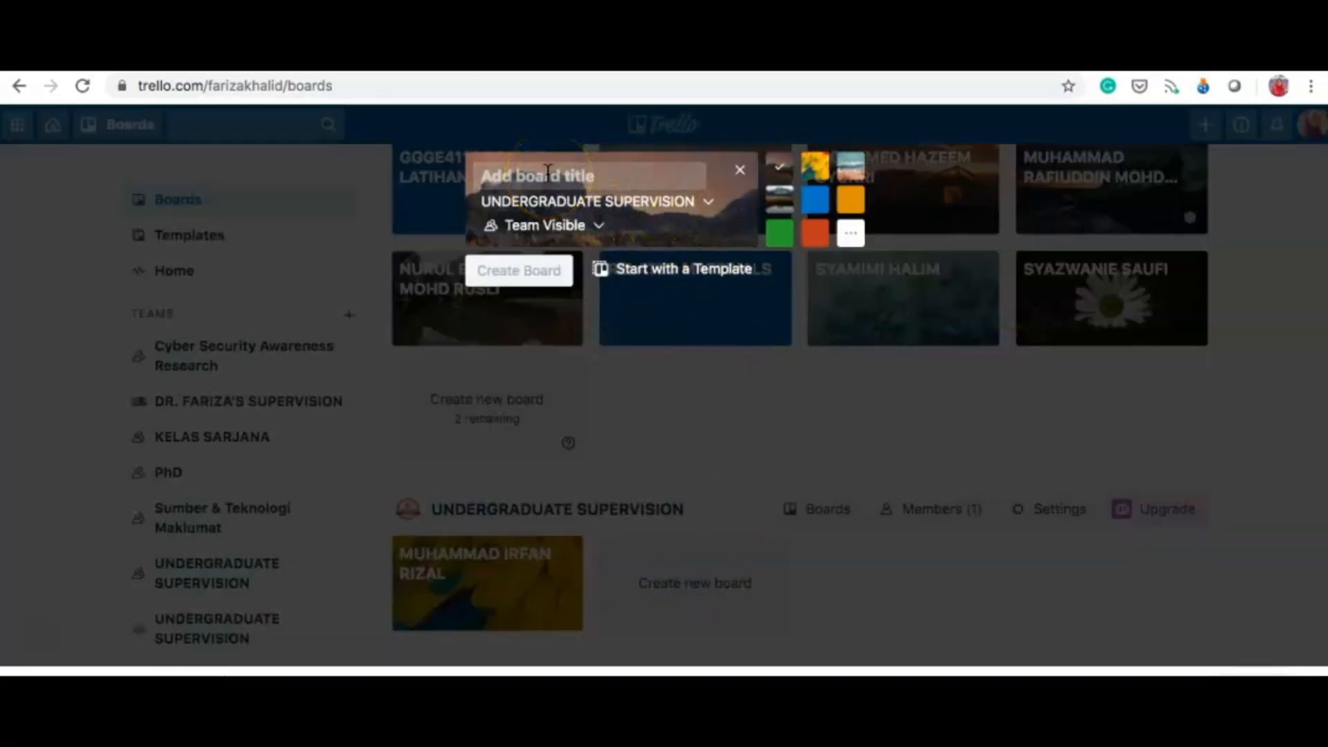
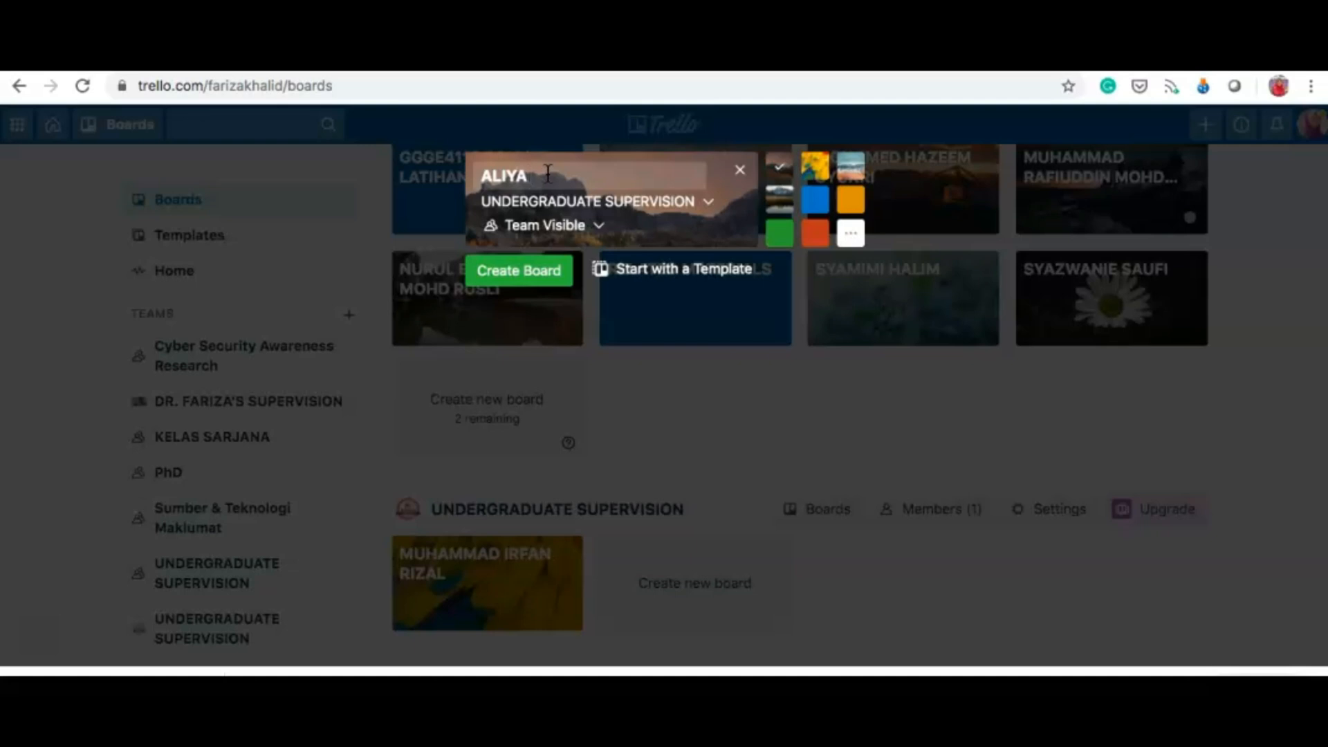
click(516, 278)
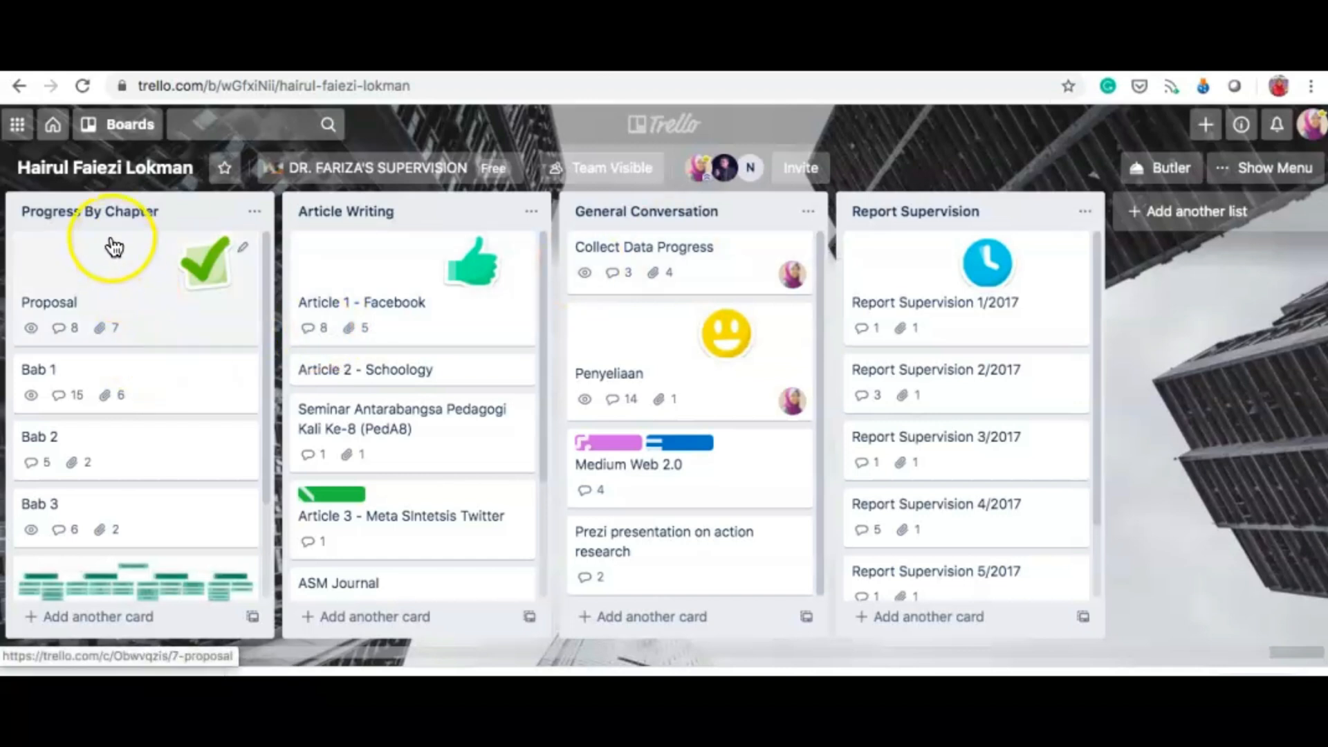
scroll(139, 388, down, 2)
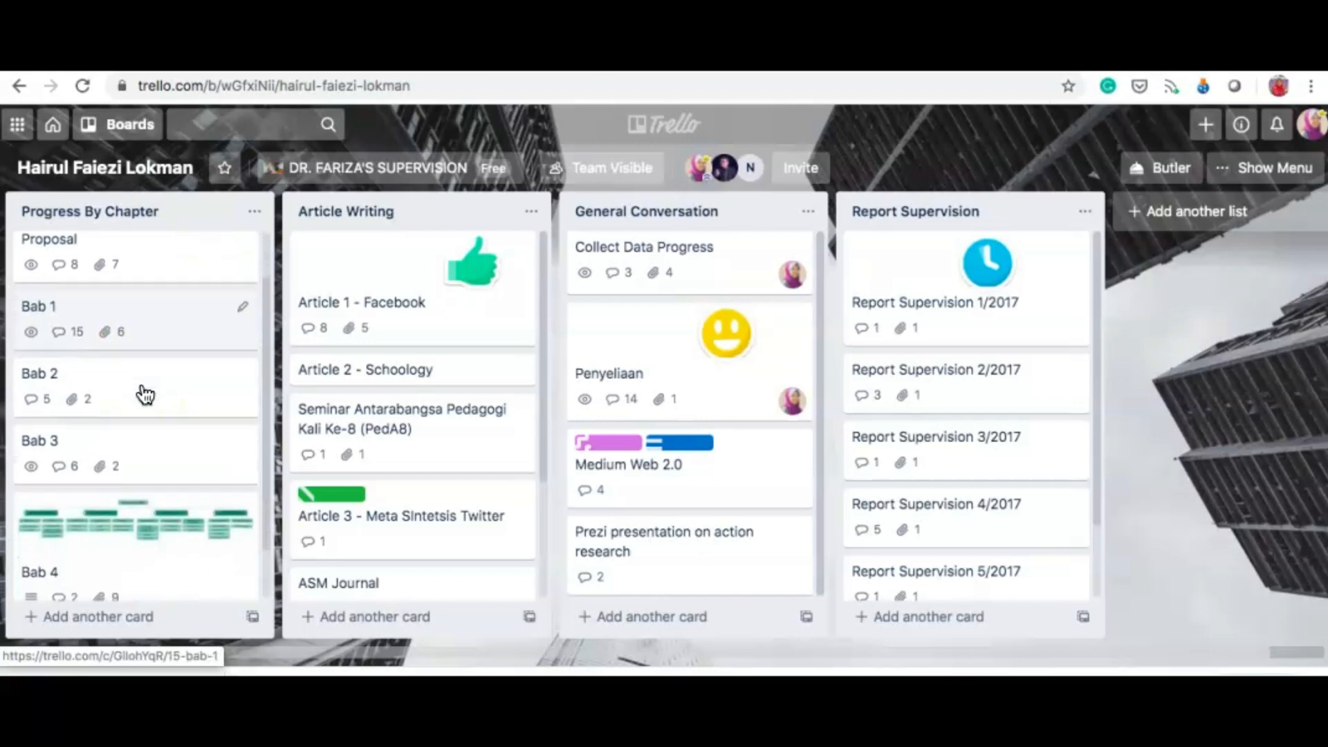
scroll(142, 391, up, 1)
scroll(146, 394, down, 3)
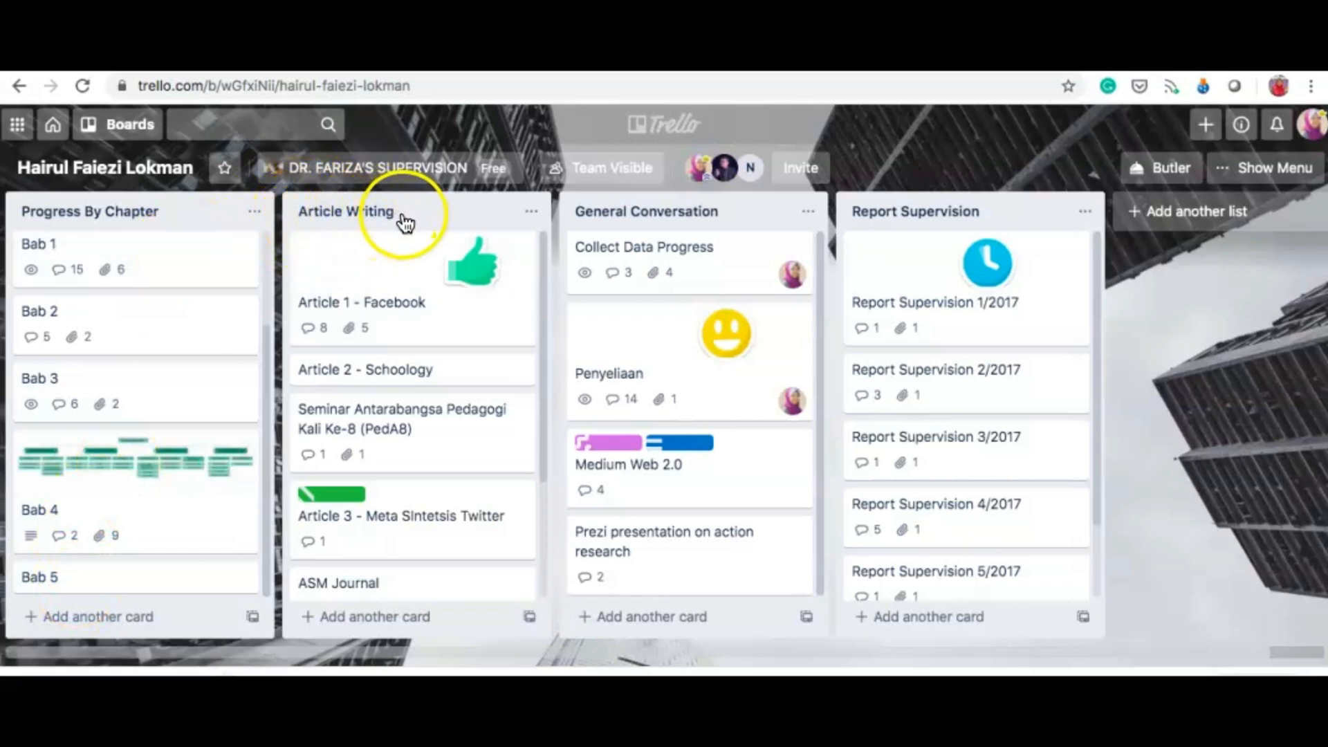
scroll(418, 388, down, 3)
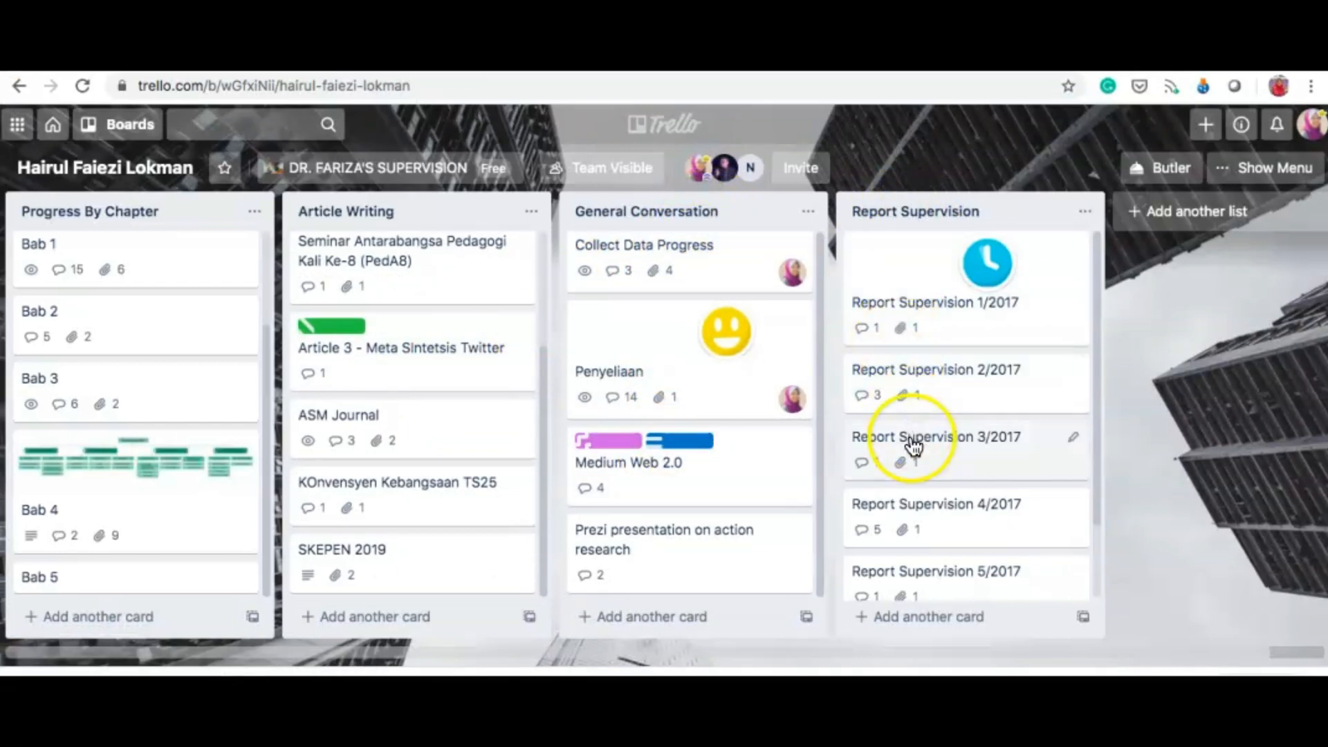
scroll(922, 533, down, 2)
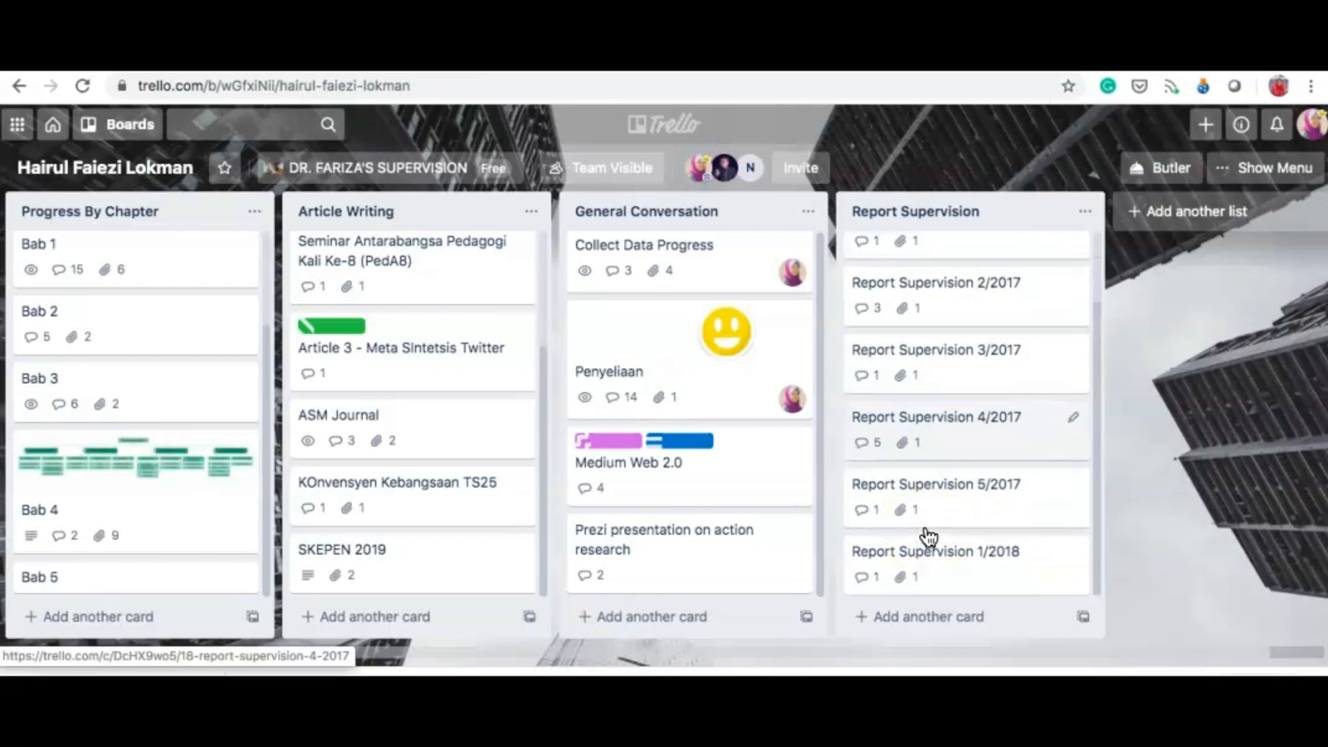
scroll(928, 537, up, 2)
Step: Open the Report Supervision 1/2017 card and preview its attached borang_laporan_penyeliaan PDF
click(931, 308)
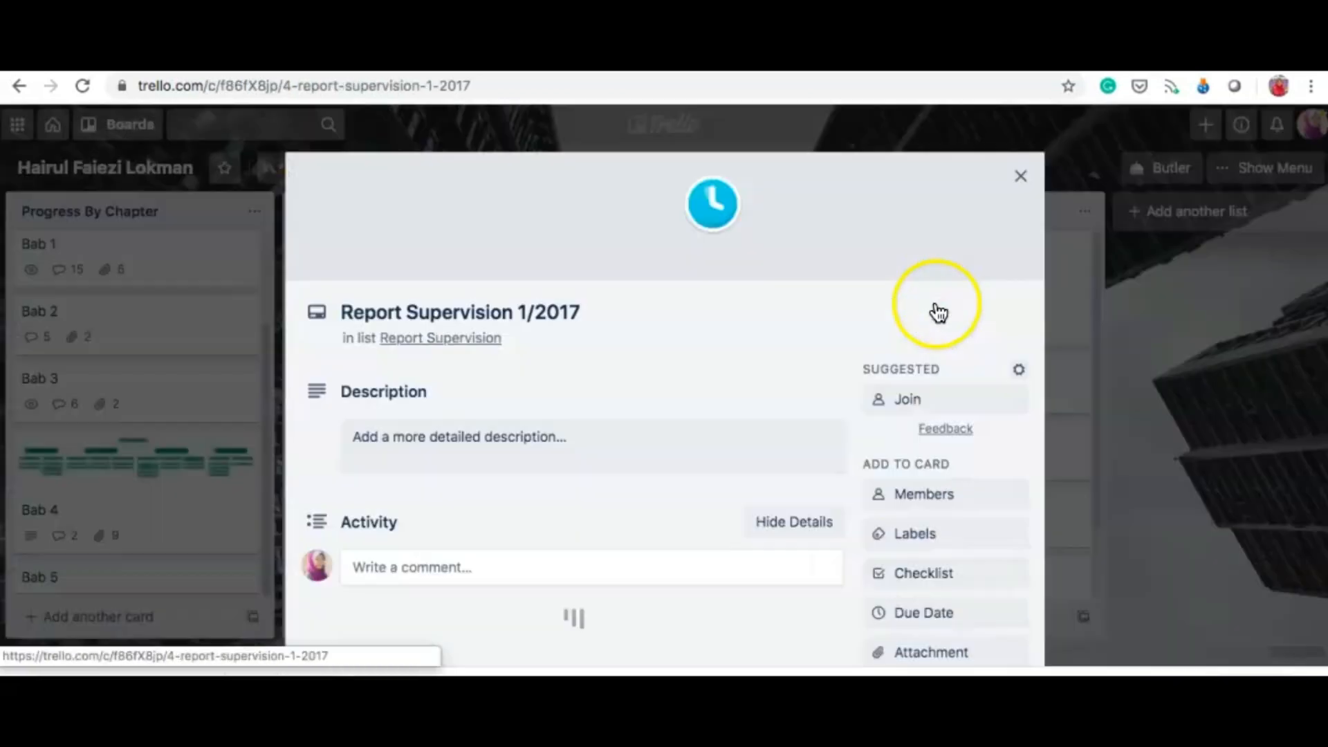
scroll(702, 480, down, 3)
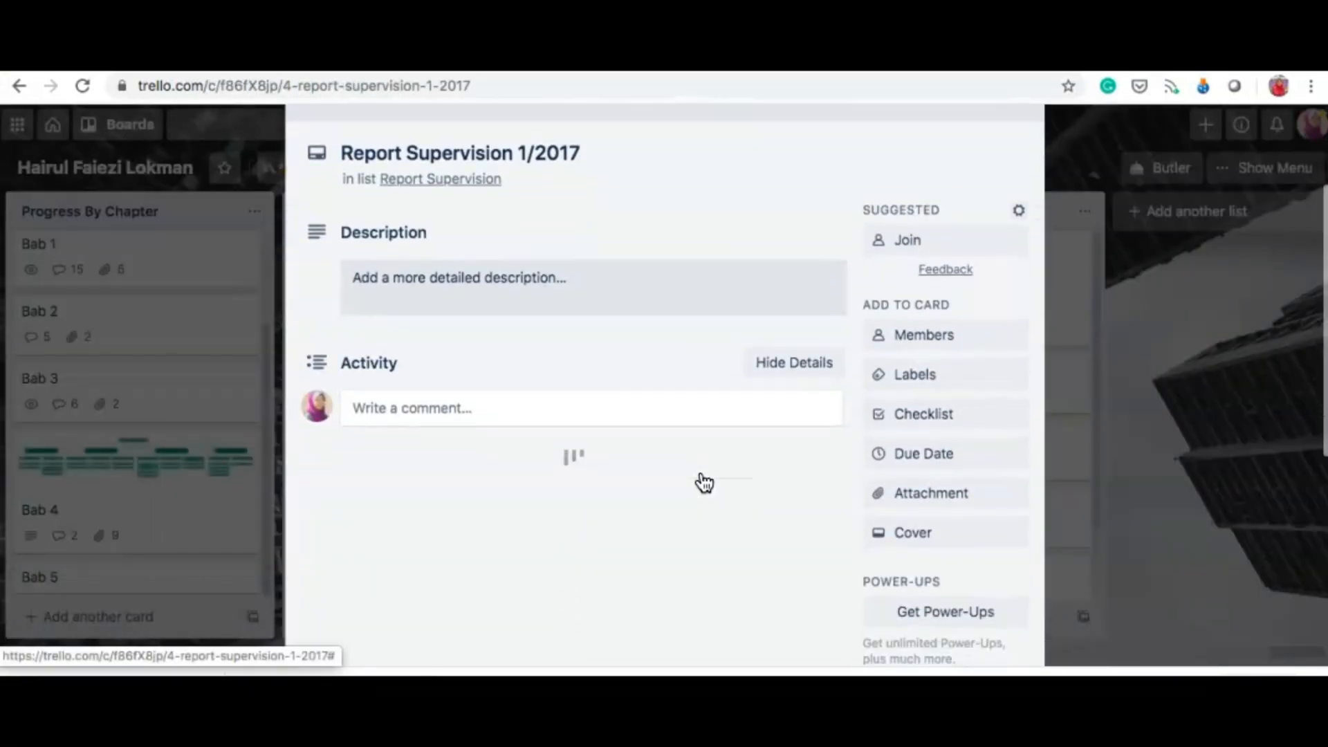
scroll(704, 482, down, 1)
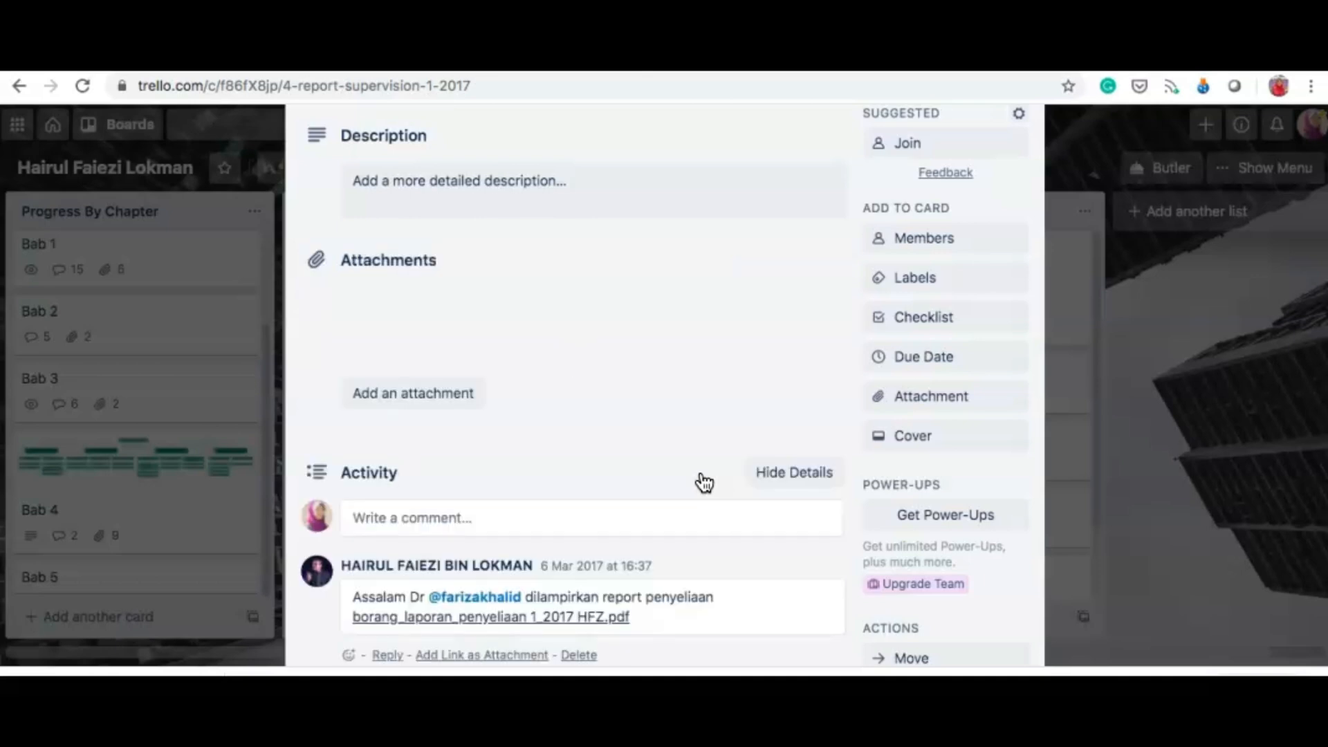
click(394, 320)
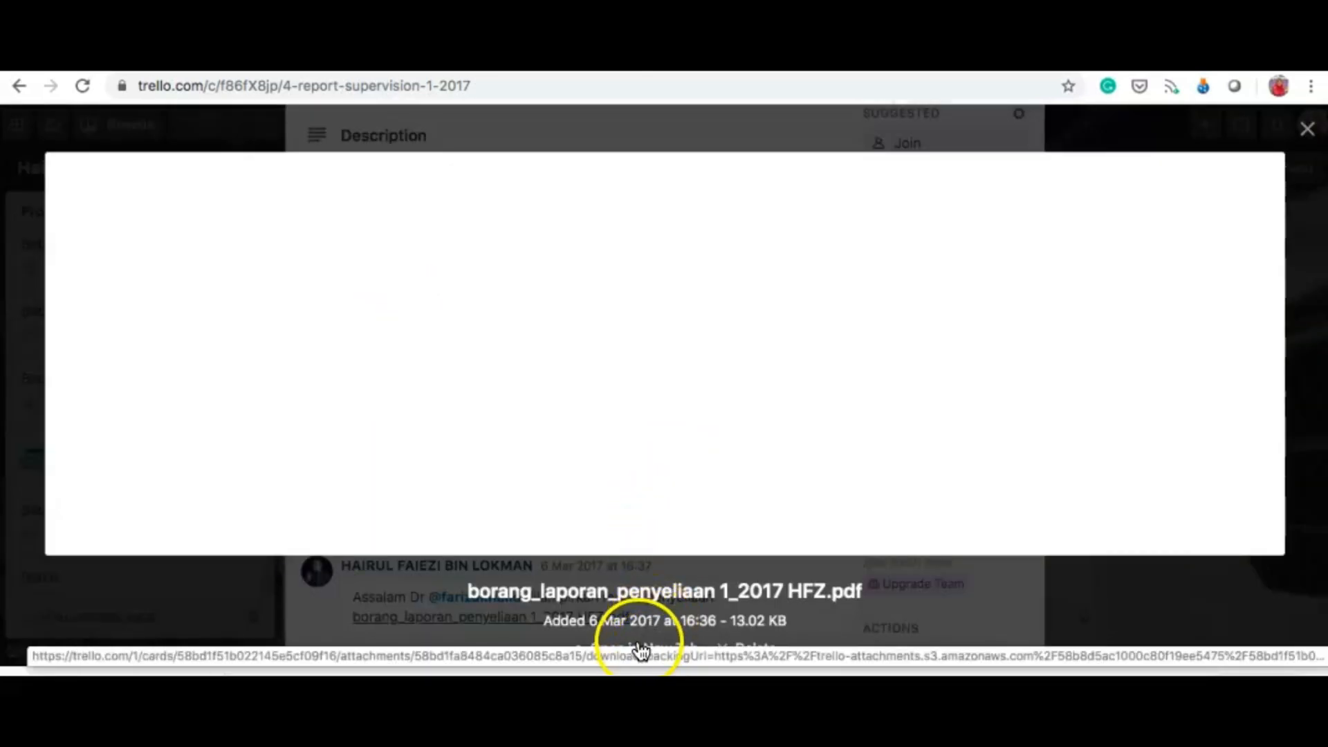
Step: Load the supervision report PDF, scroll through it, then close the preview
click(640, 649)
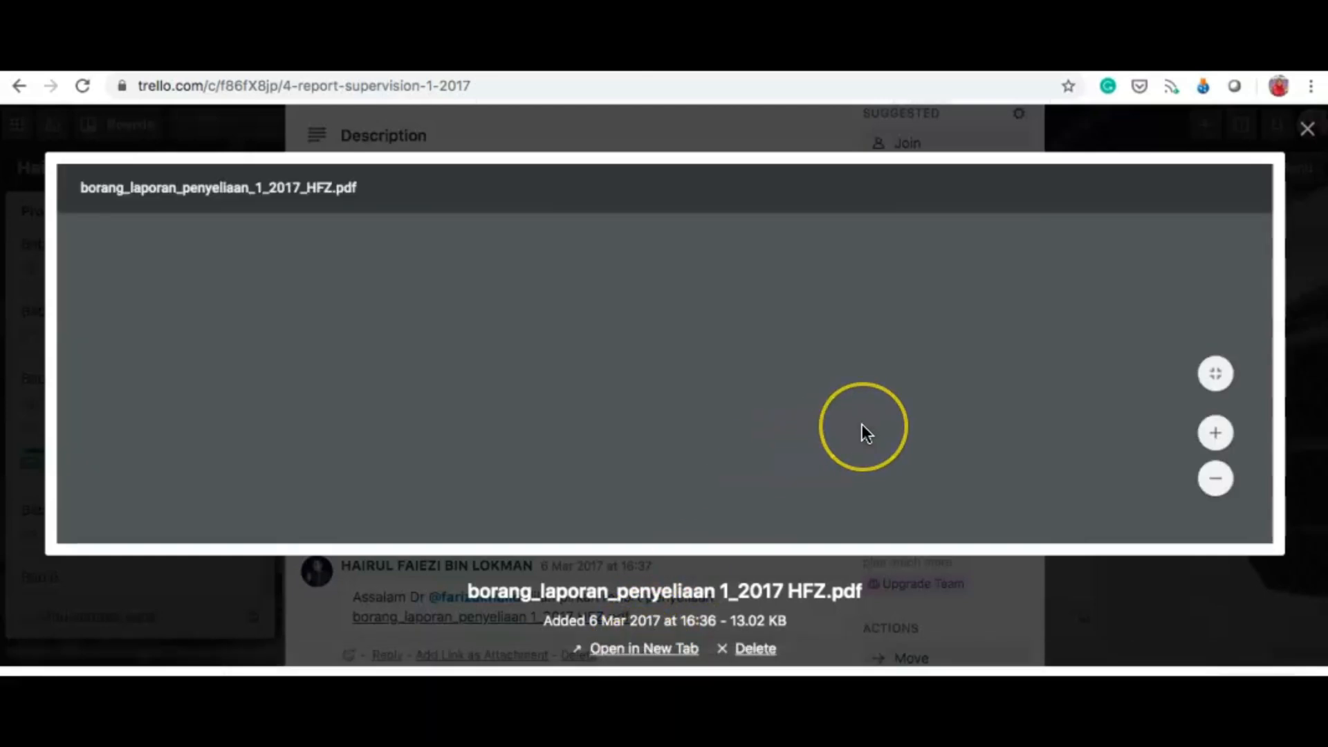
scroll(862, 428, down, 15)
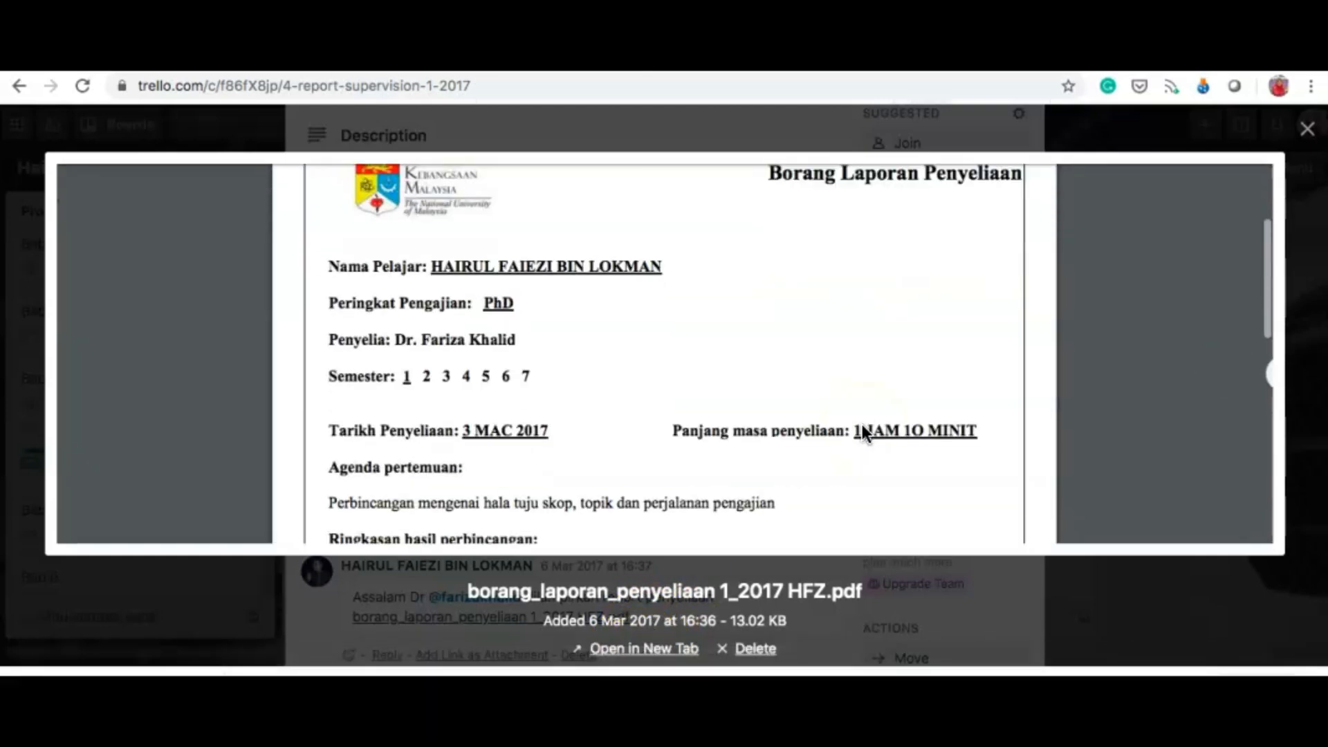
scroll(860, 420, up, 3)
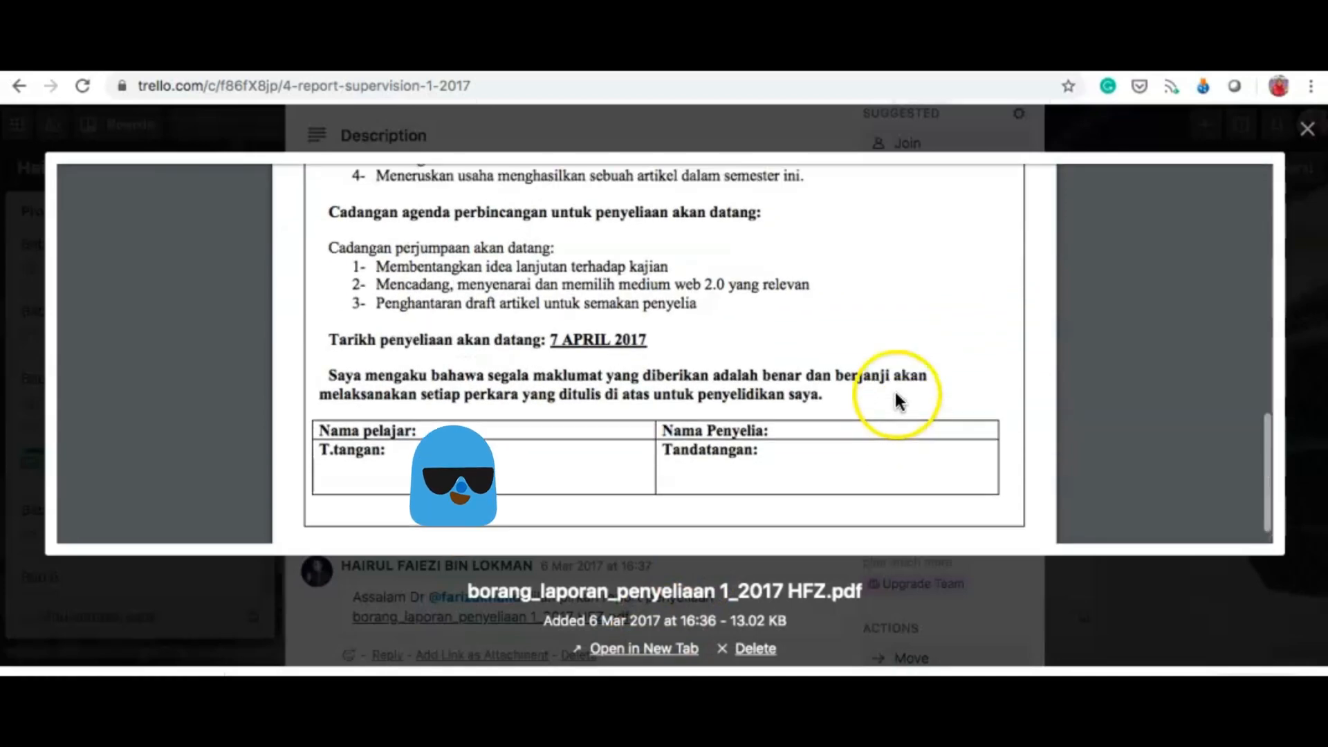
scroll(608, 259, up, 8)
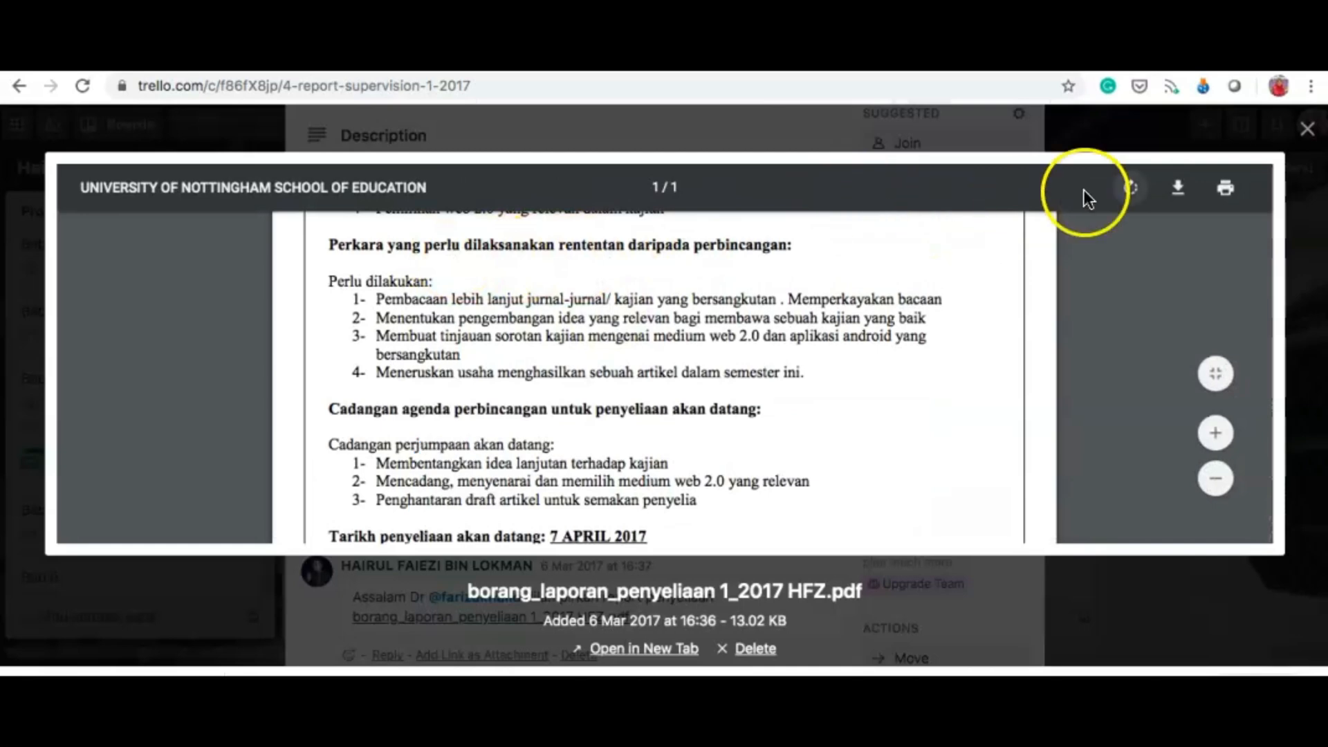
click(1309, 132)
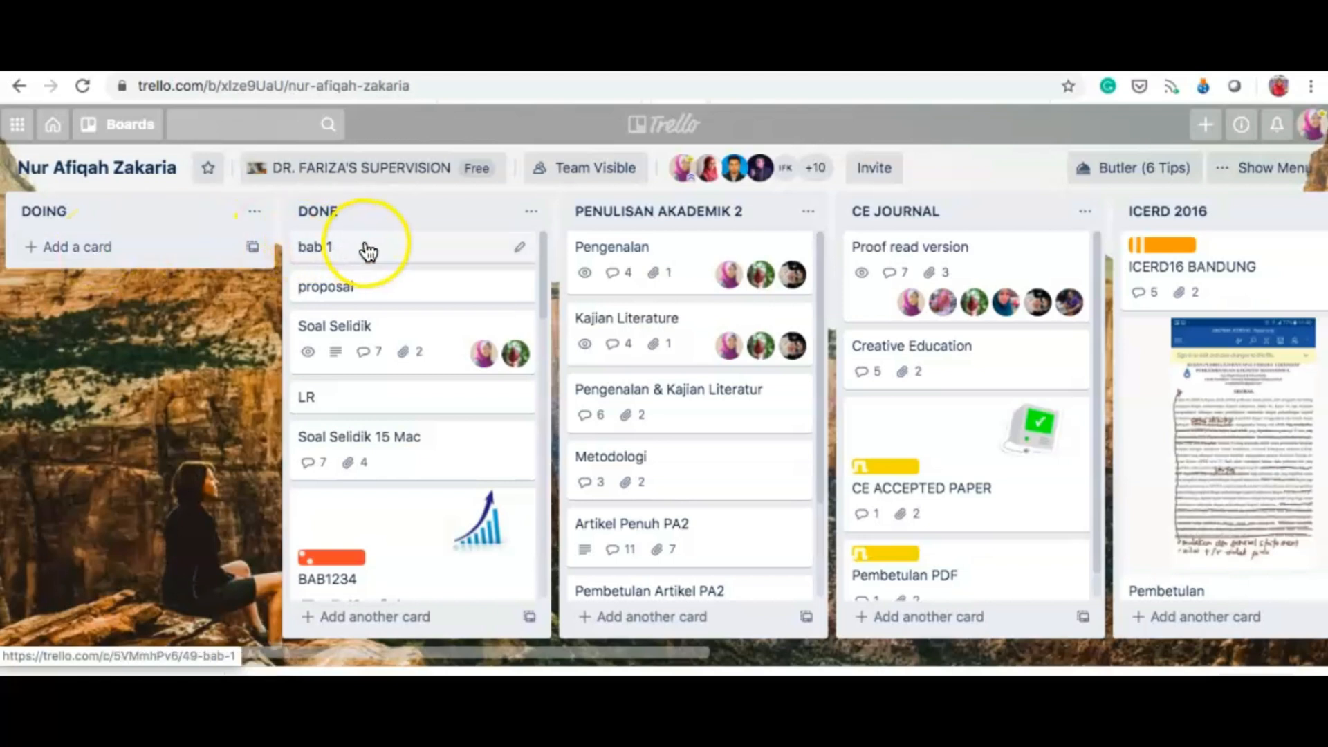
Step: Move bab 1, Soal Selidik, BAB1234 and Soal Selidik 12 Mac from DONE into DOING
drag(363, 250, 98, 249)
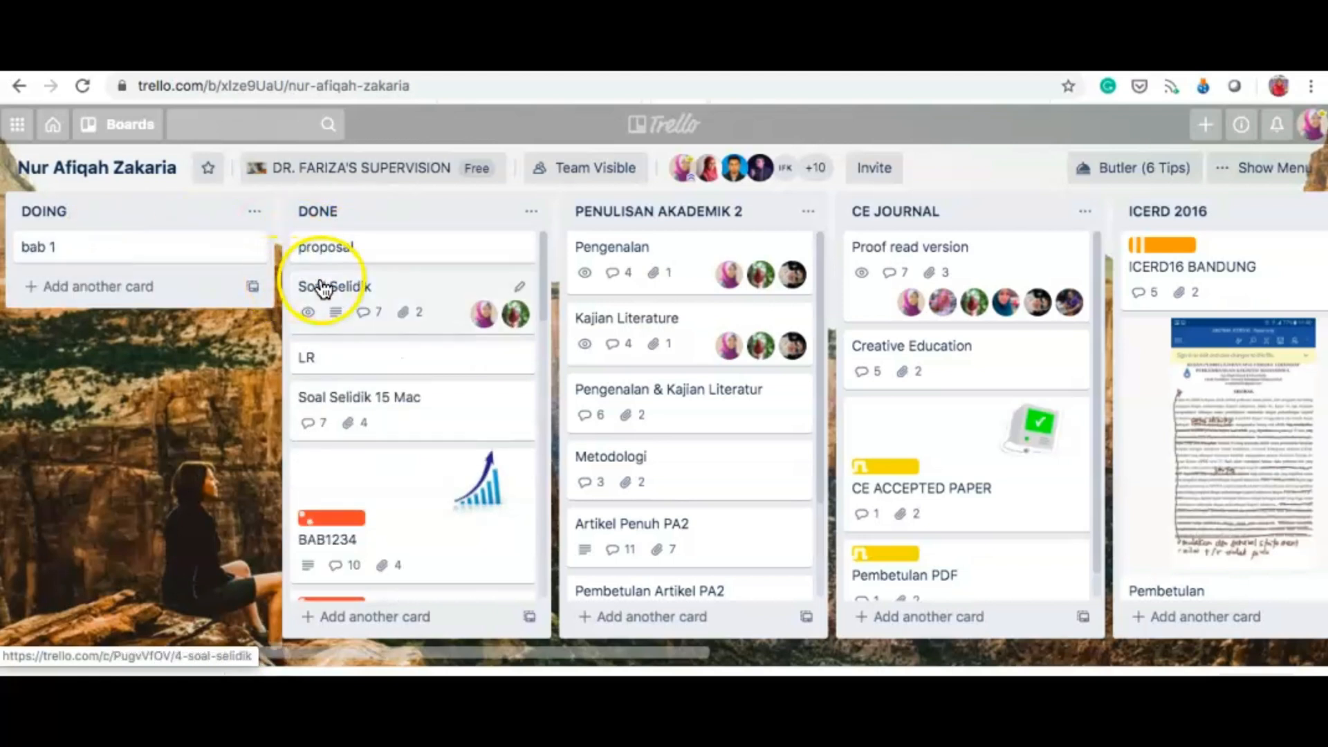
drag(317, 287, 67, 278)
drag(346, 401, 42, 358)
drag(341, 510, 90, 495)
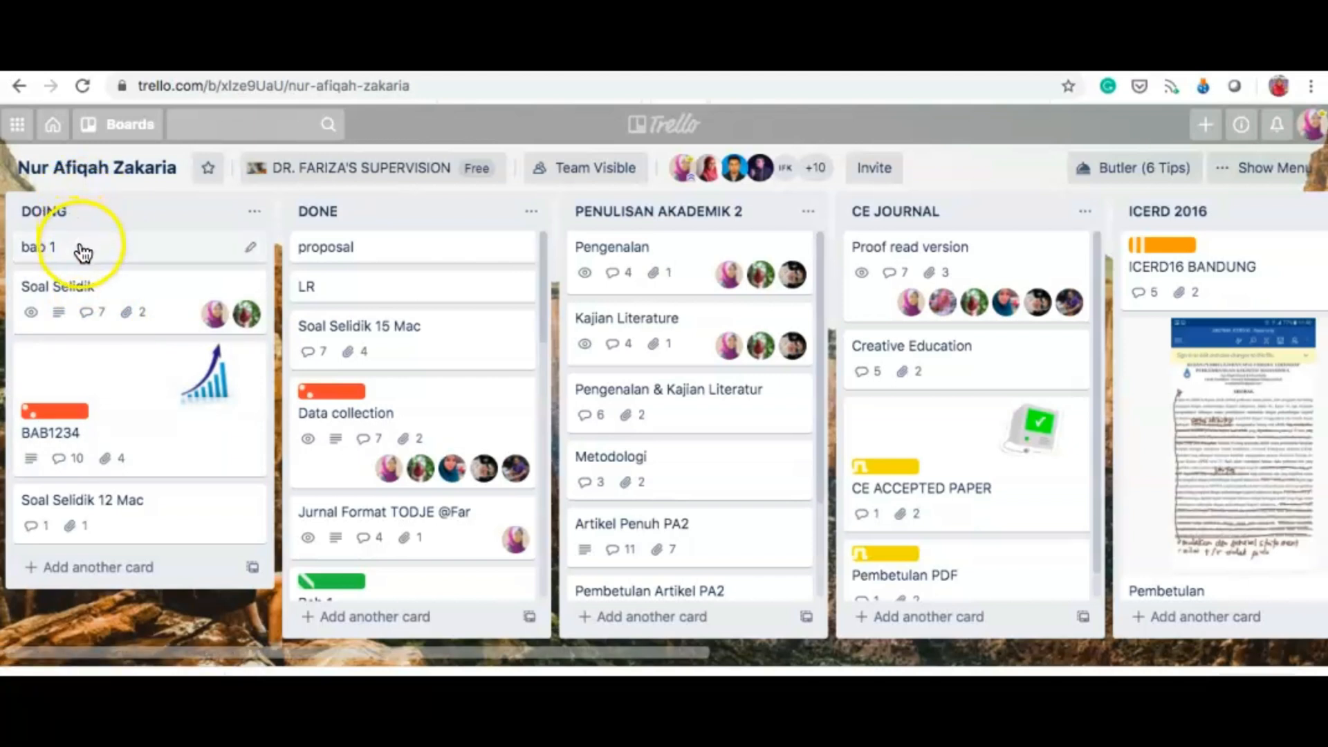
Step: Return the four cards to the top of DONE in their original order, leaving DOING empty
drag(81, 249, 345, 257)
drag(112, 263, 373, 282)
drag(60, 261, 356, 361)
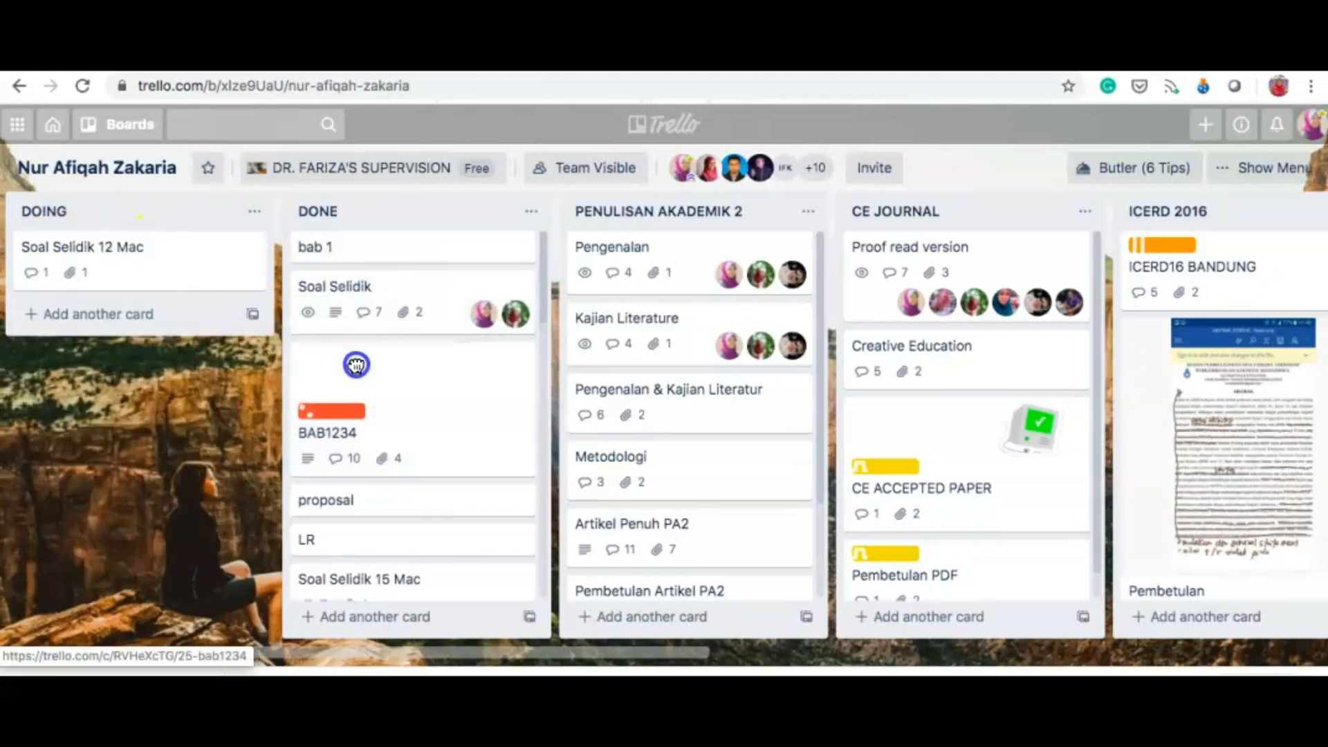
drag(159, 284, 373, 510)
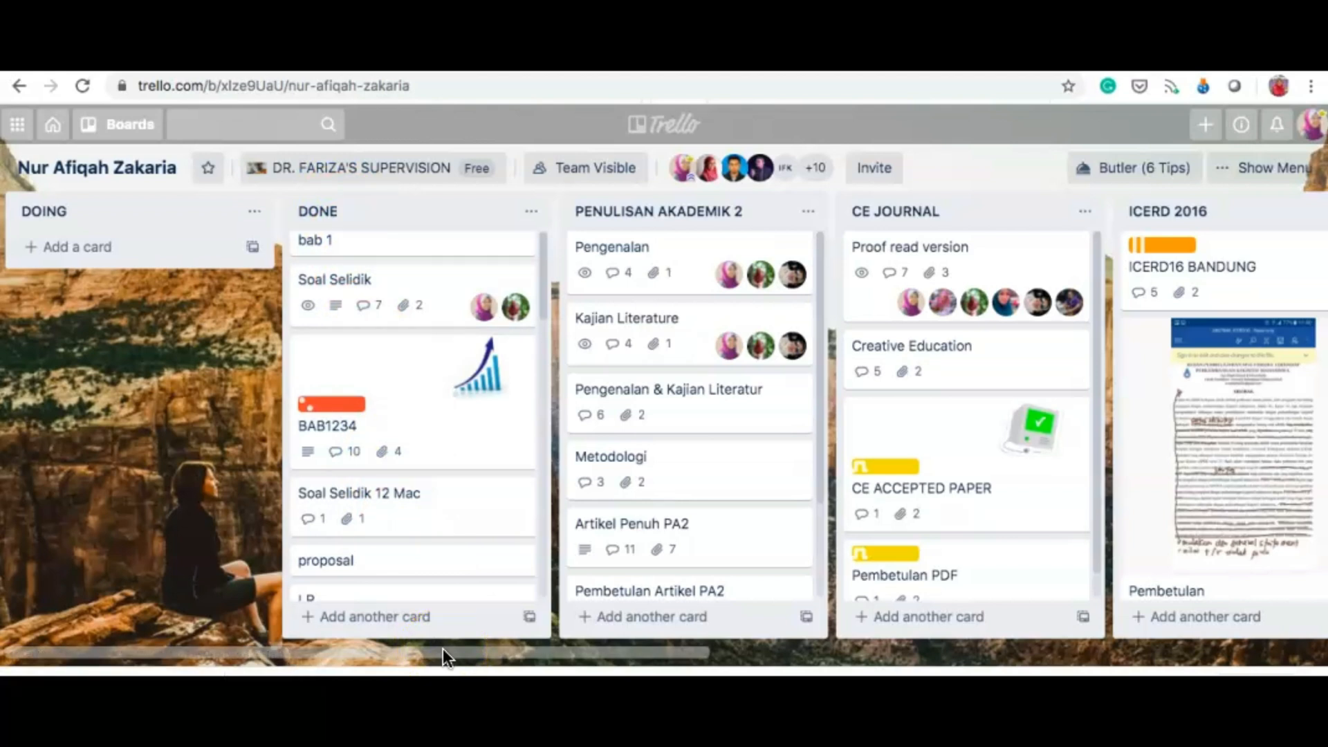
scroll(854, 602, right, 2)
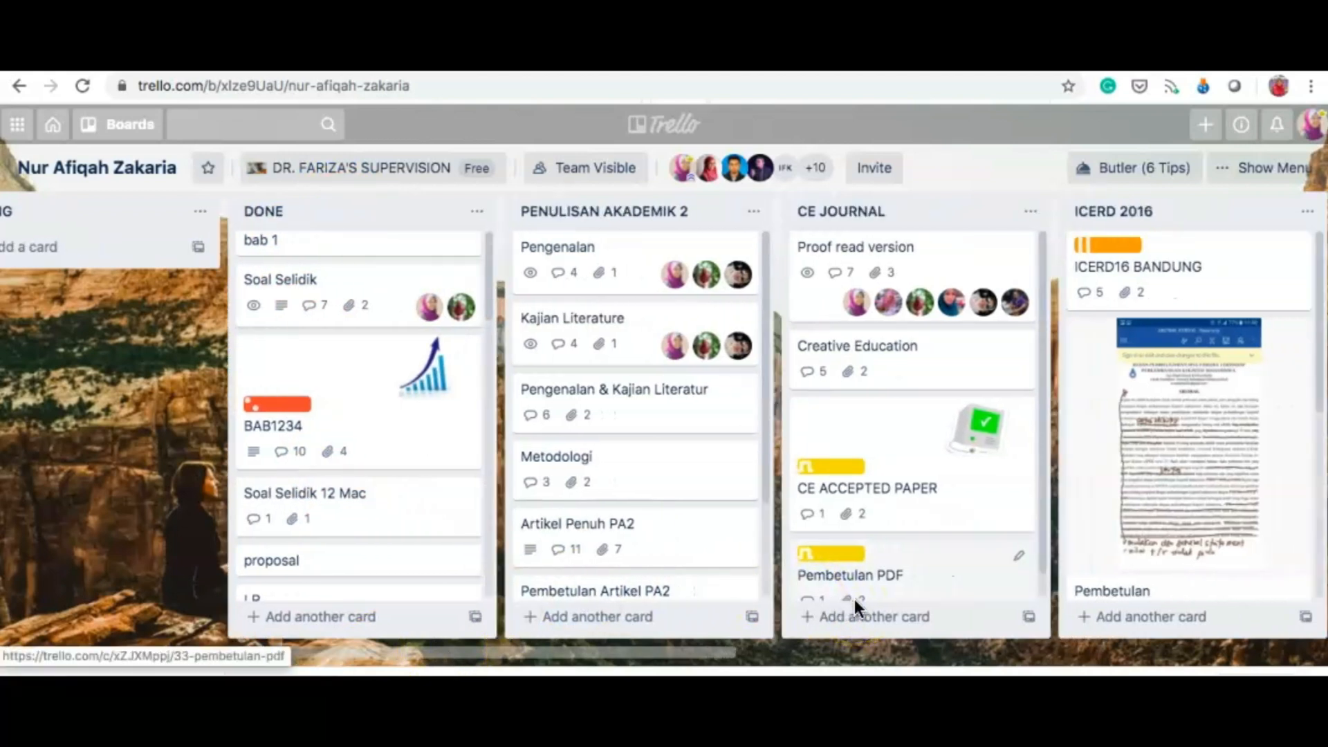
scroll(853, 599, left, 2)
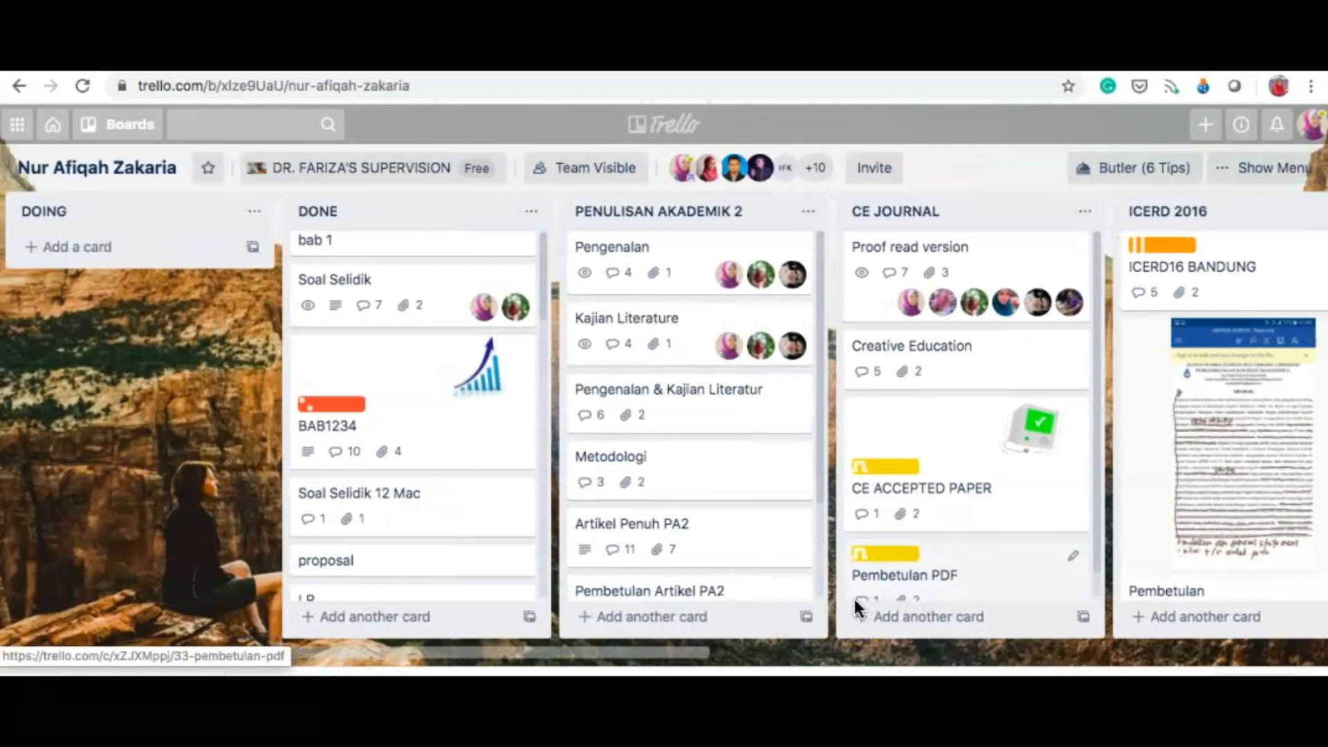
click(405, 413)
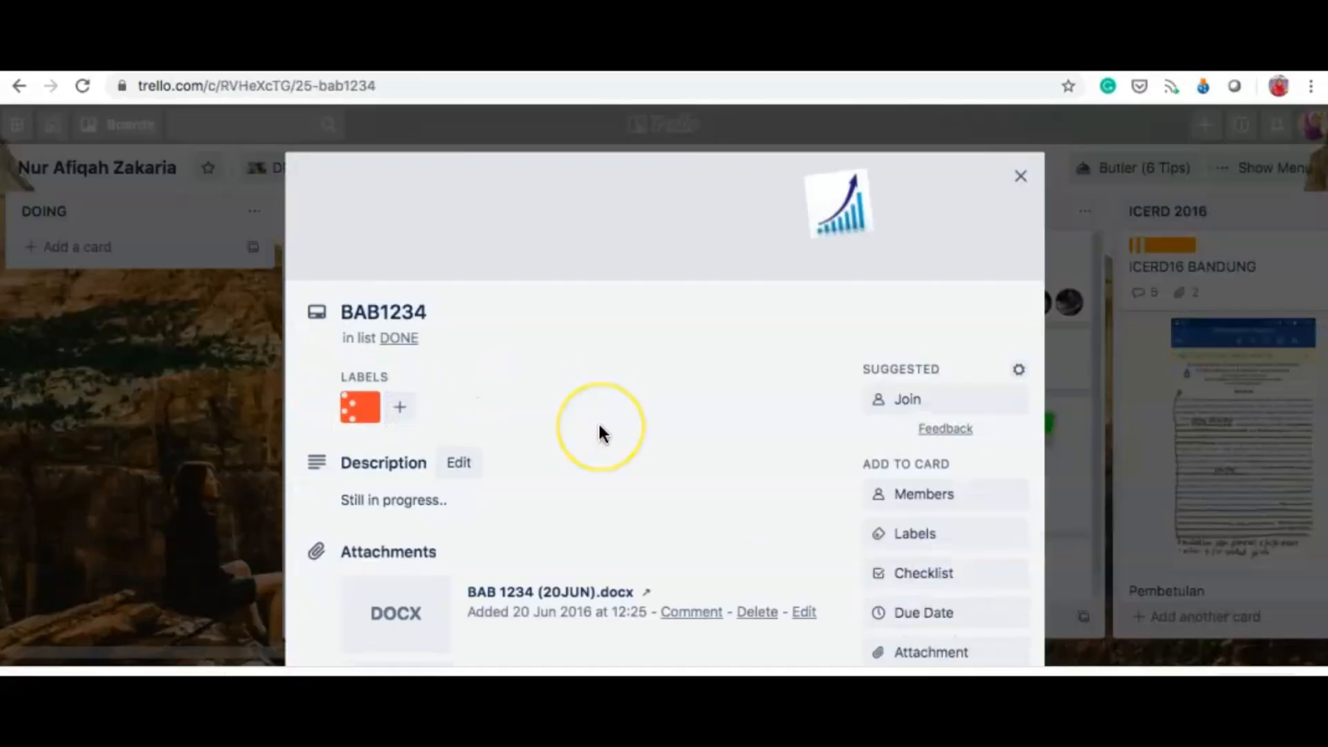
scroll(599, 433, down, 2)
scroll(599, 433, down, 10)
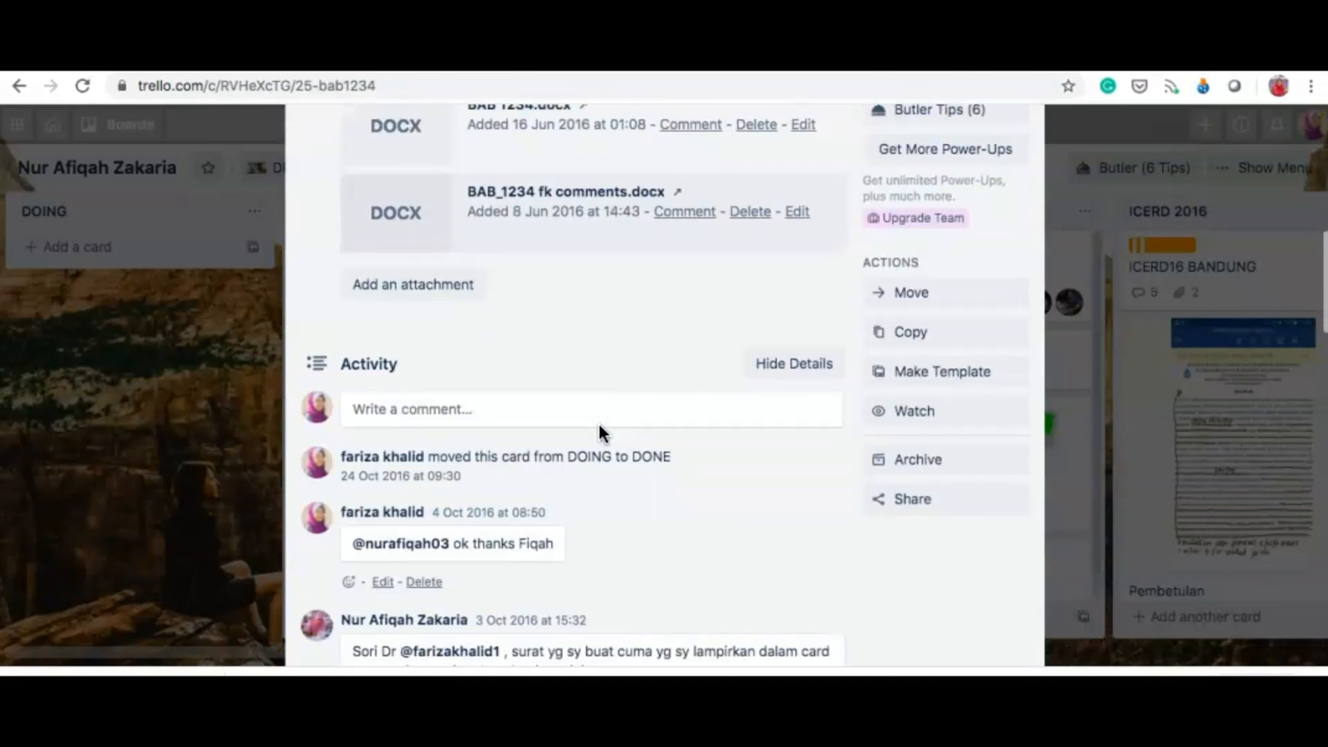
scroll(603, 433, down, 4)
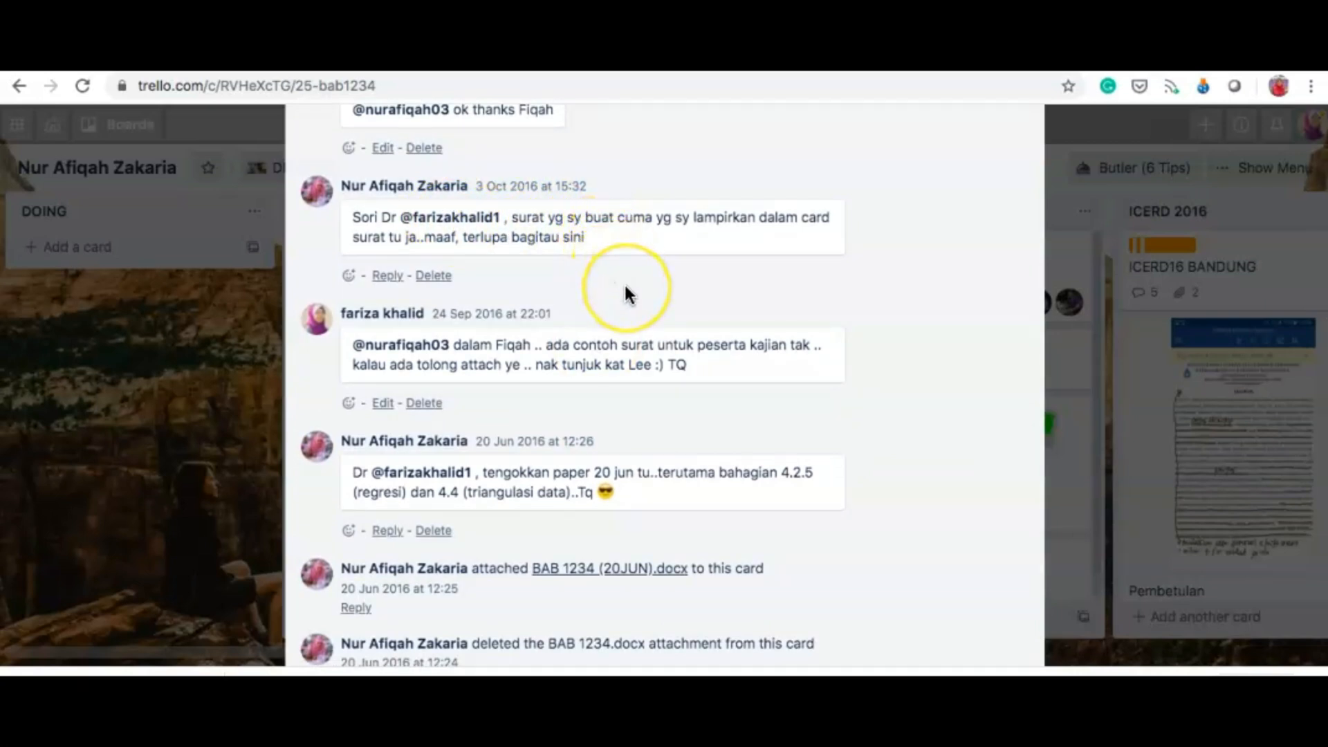
scroll(625, 289, down, 8)
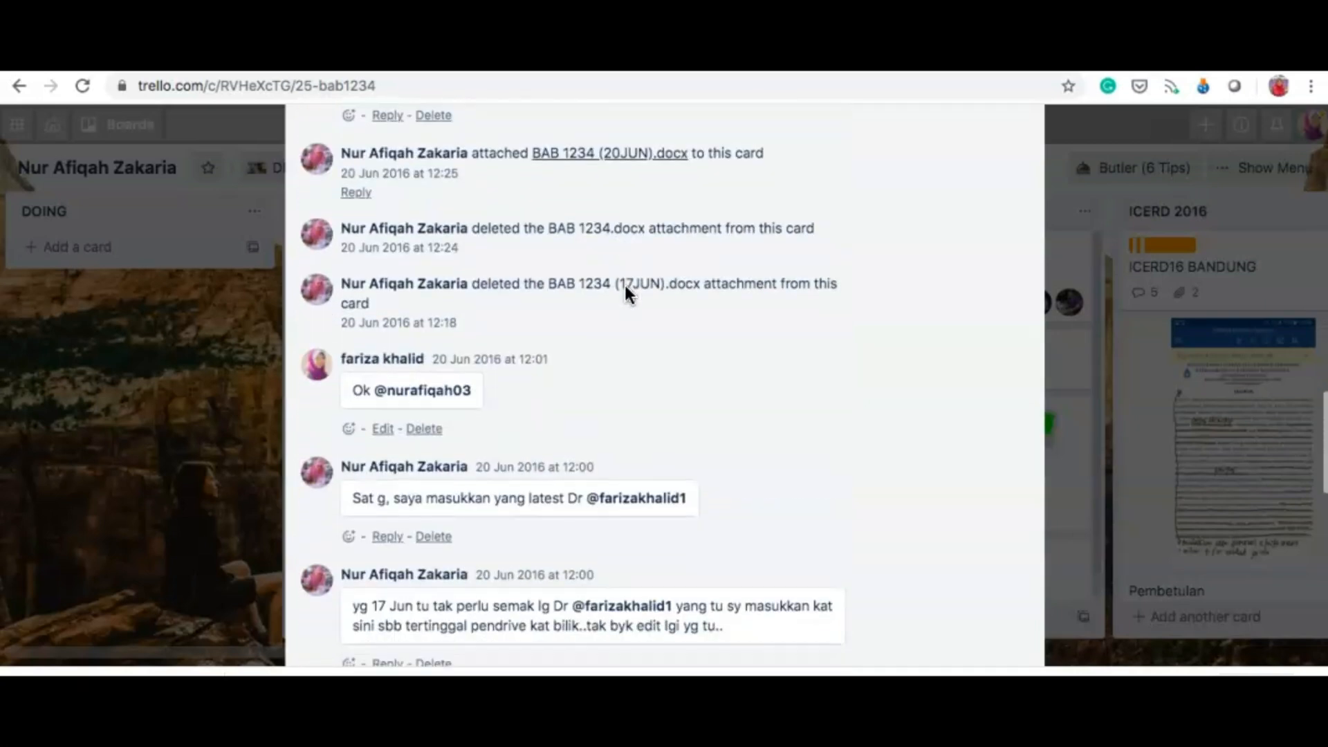
scroll(625, 284, down, 3)
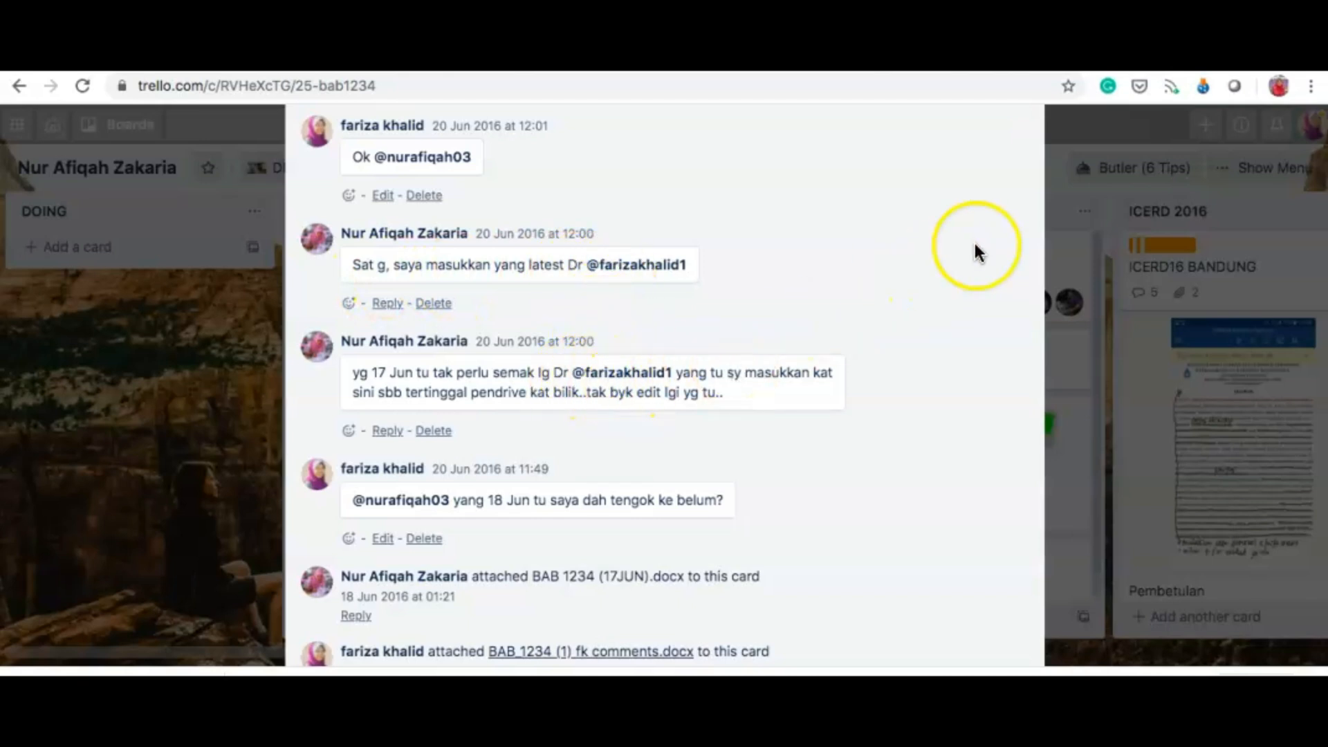
click(1078, 136)
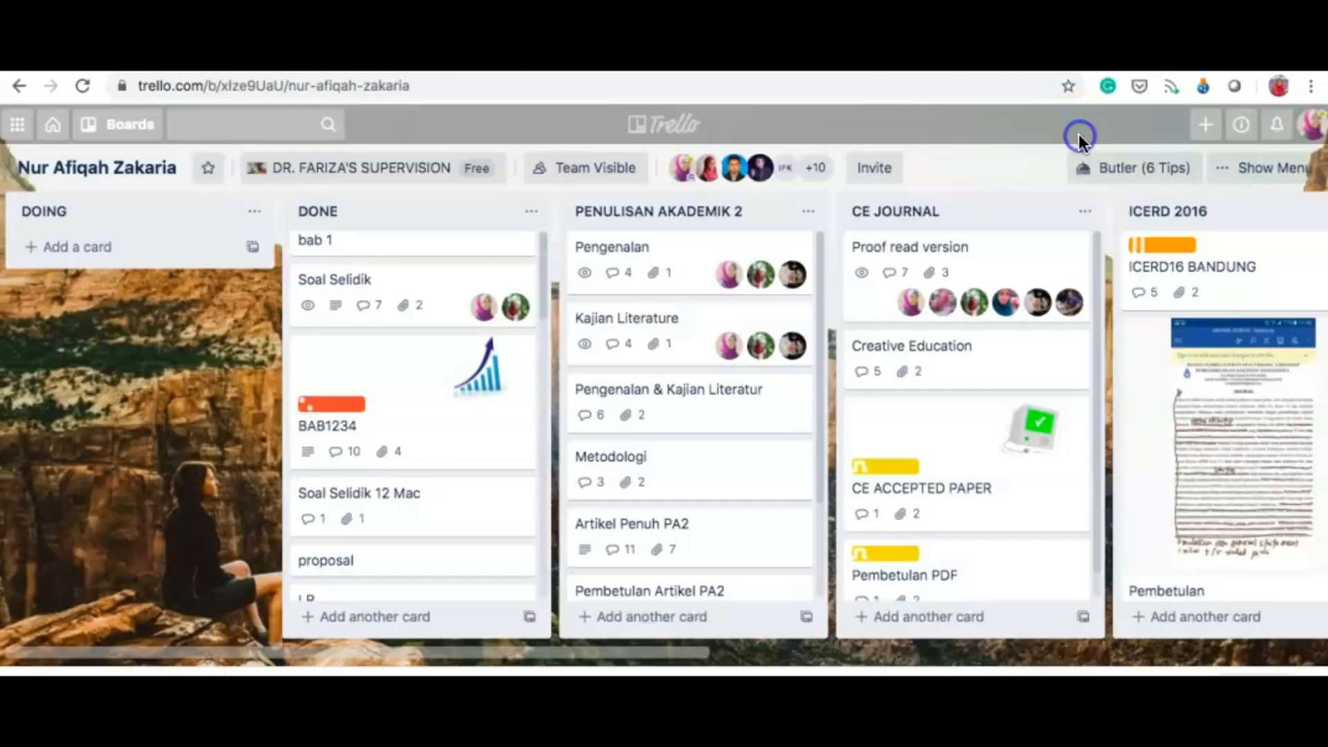
Step: Check the notifications, then return to the all-boards overview
click(1278, 130)
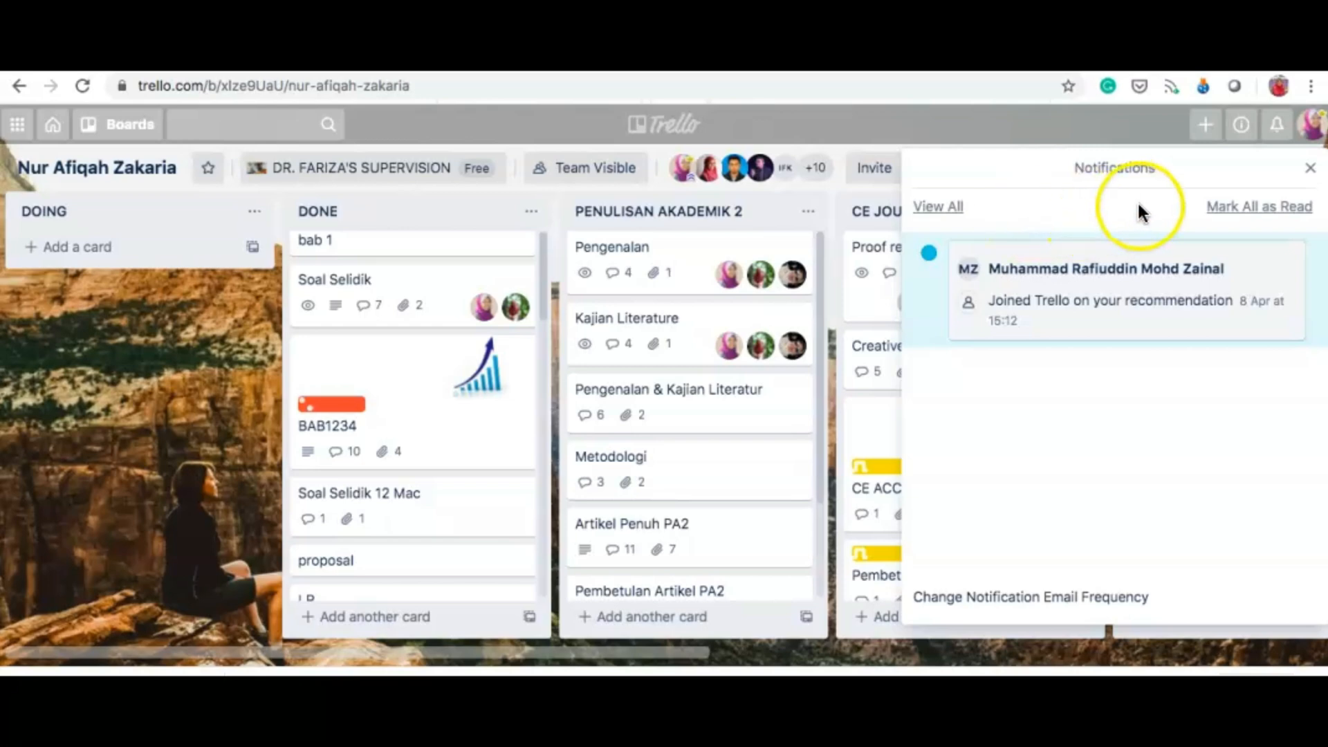
click(1310, 168)
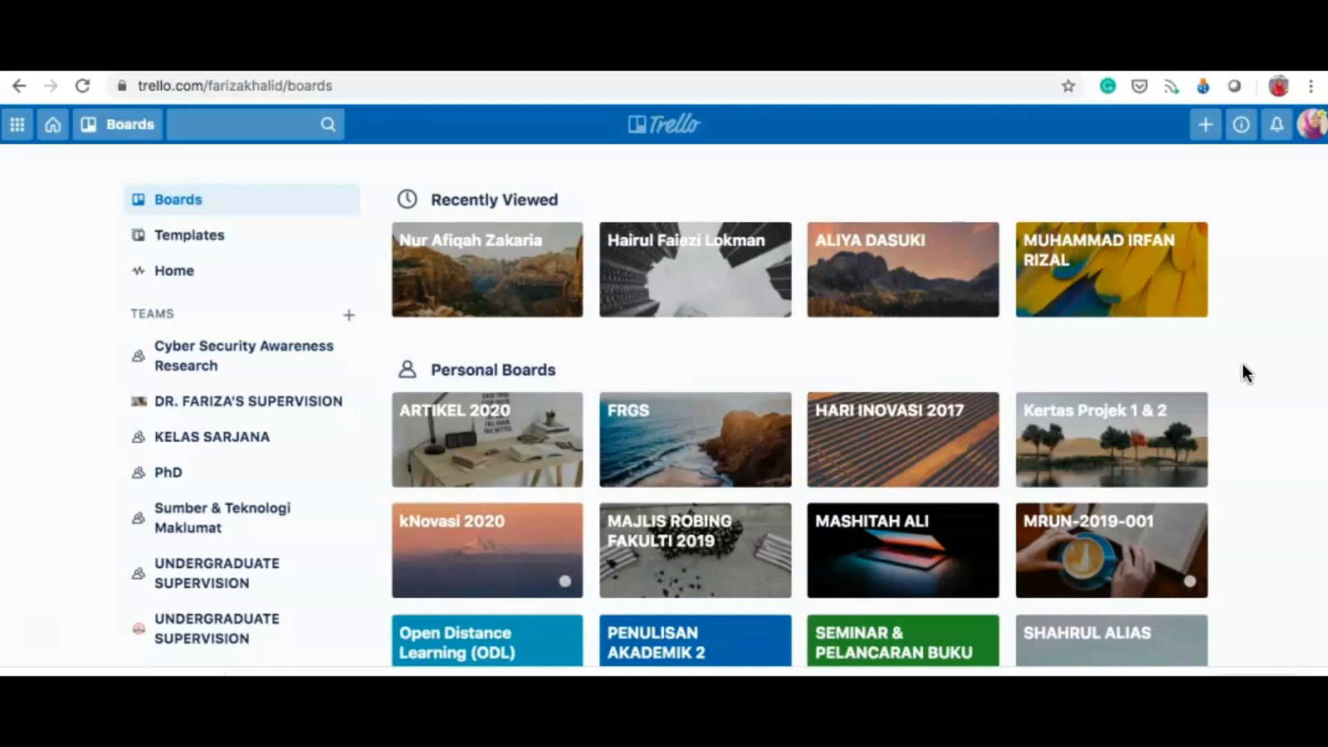
scroll(1242, 364, down, 1)
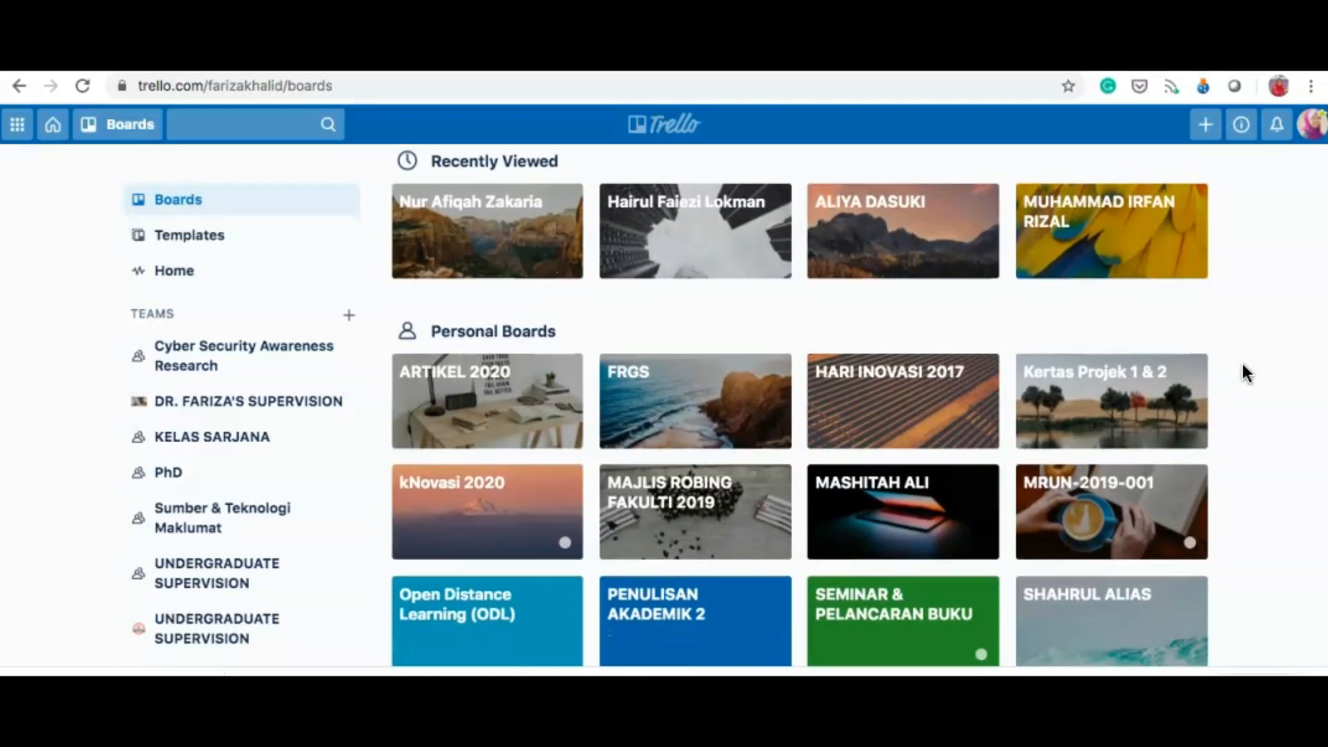
scroll(1242, 365, down, 3)
scroll(1242, 363, down, 3)
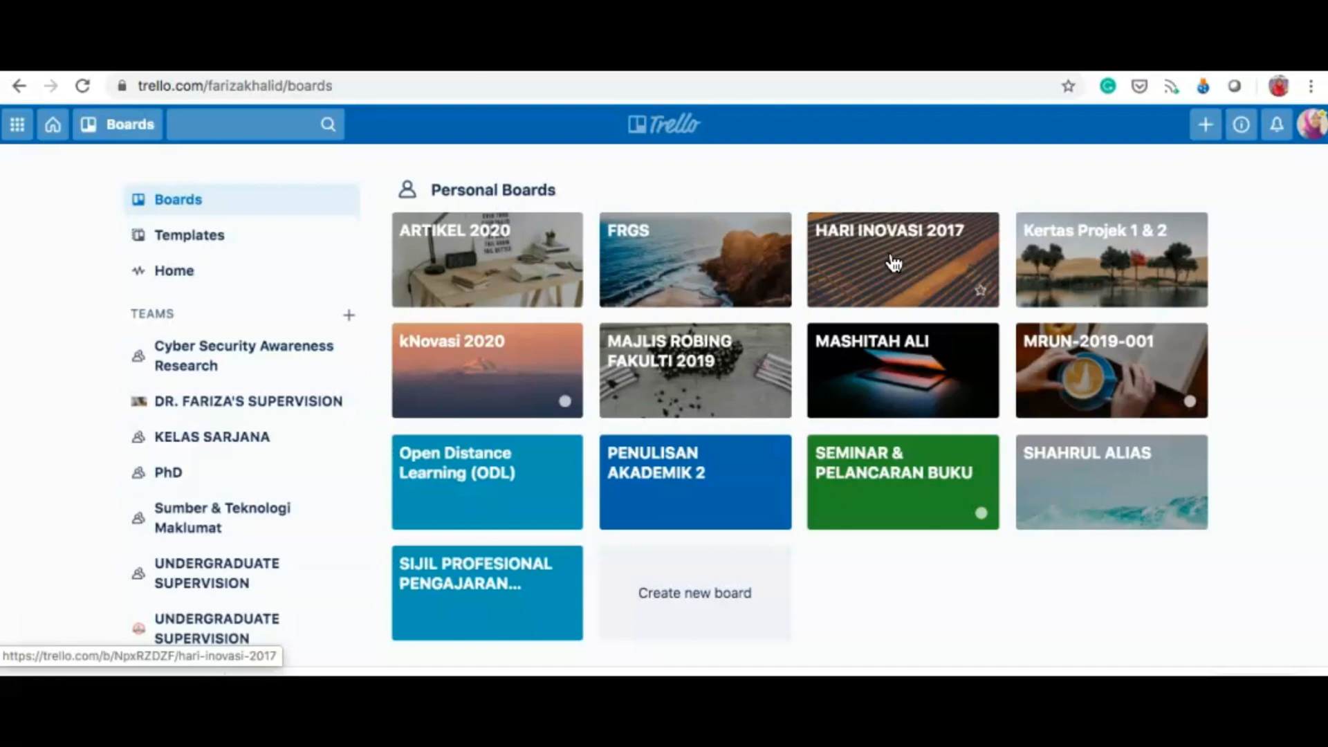
click(875, 243)
Step: Open the HARI INOVASI 2017 board and scroll across its committee lists, including JK Sambutan
click(887, 267)
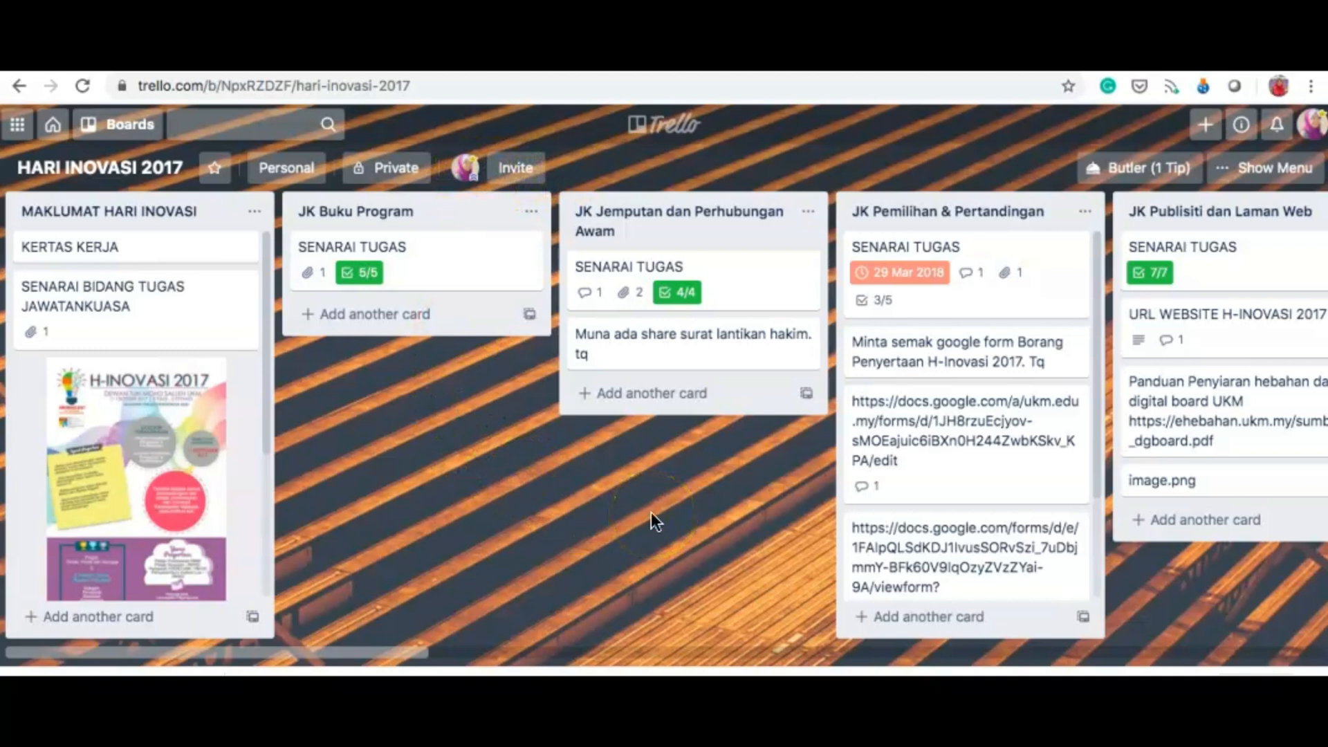
scroll(650, 511, right, 1)
scroll(650, 512, left, 1)
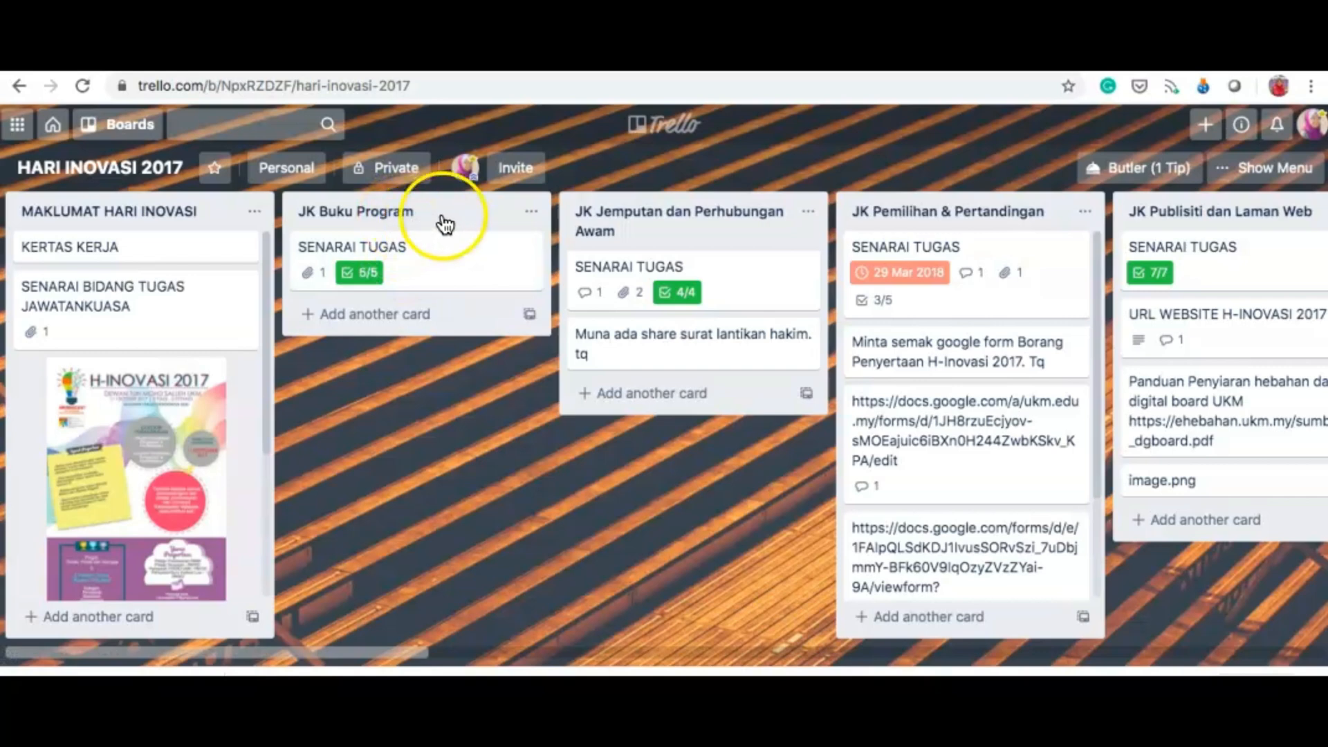
scroll(685, 221, right, 2)
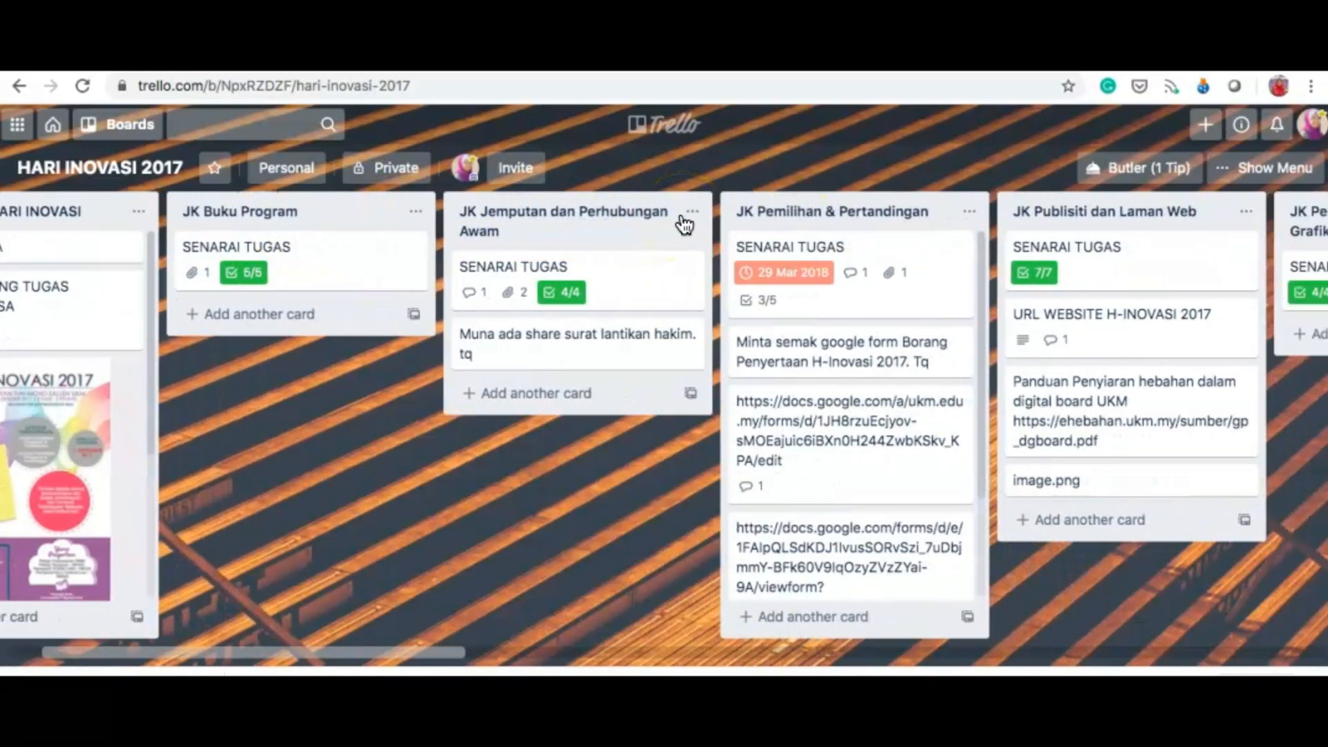
scroll(920, 210, right, 5)
scroll(920, 210, right, 15)
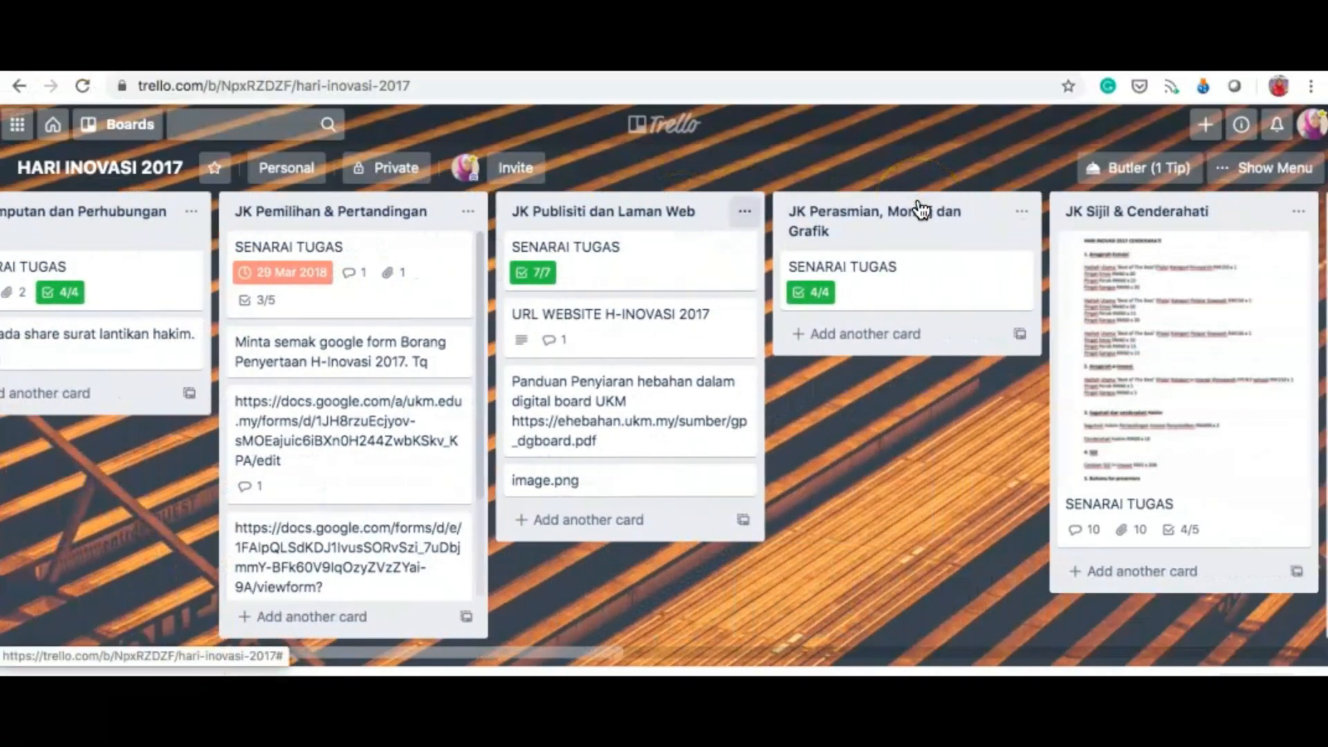
scroll(920, 210, right, 11)
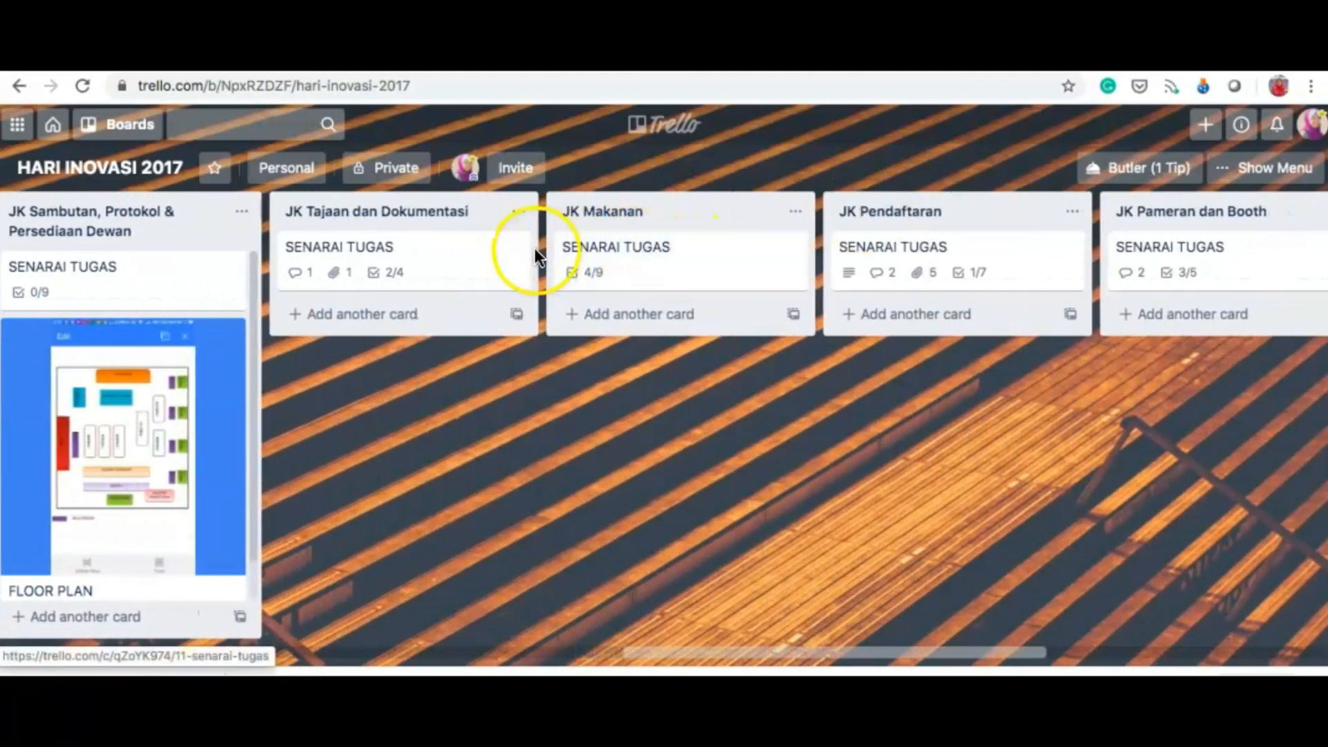
scroll(445, 258, left, 4)
scroll(448, 262, left, 6)
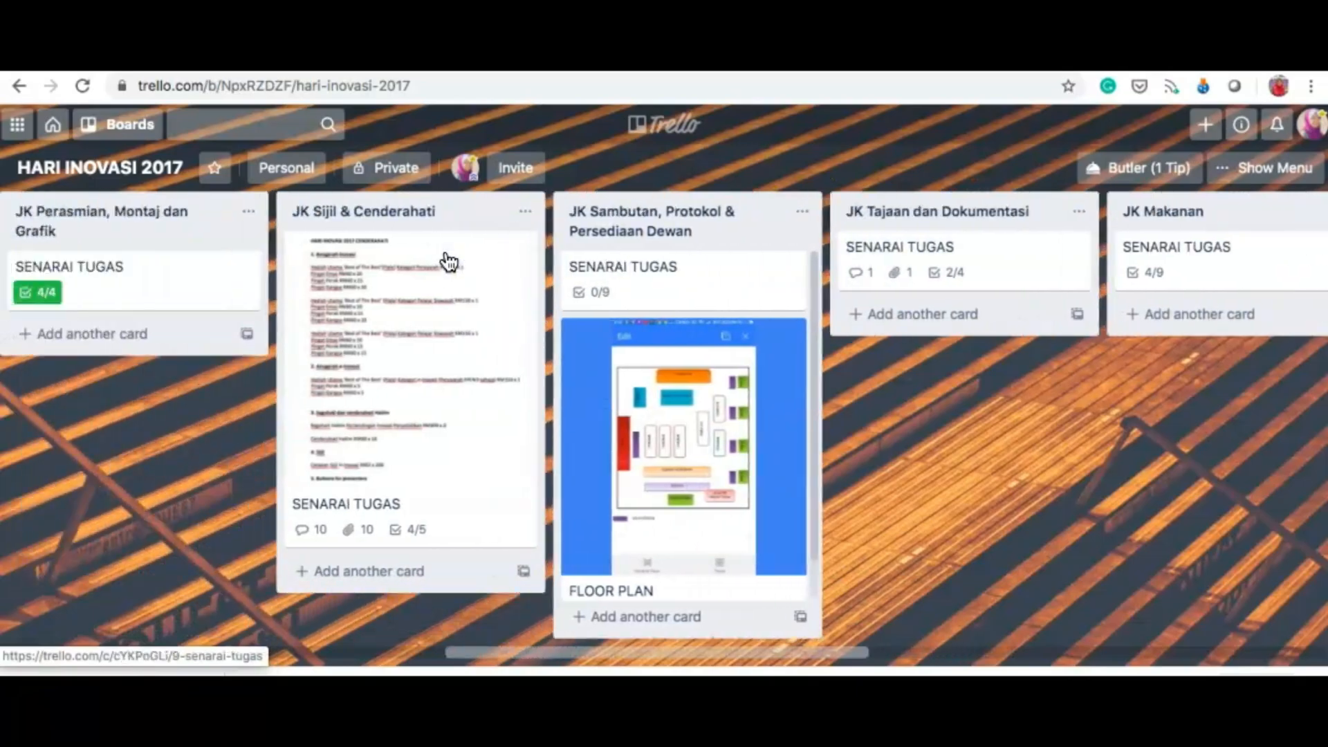